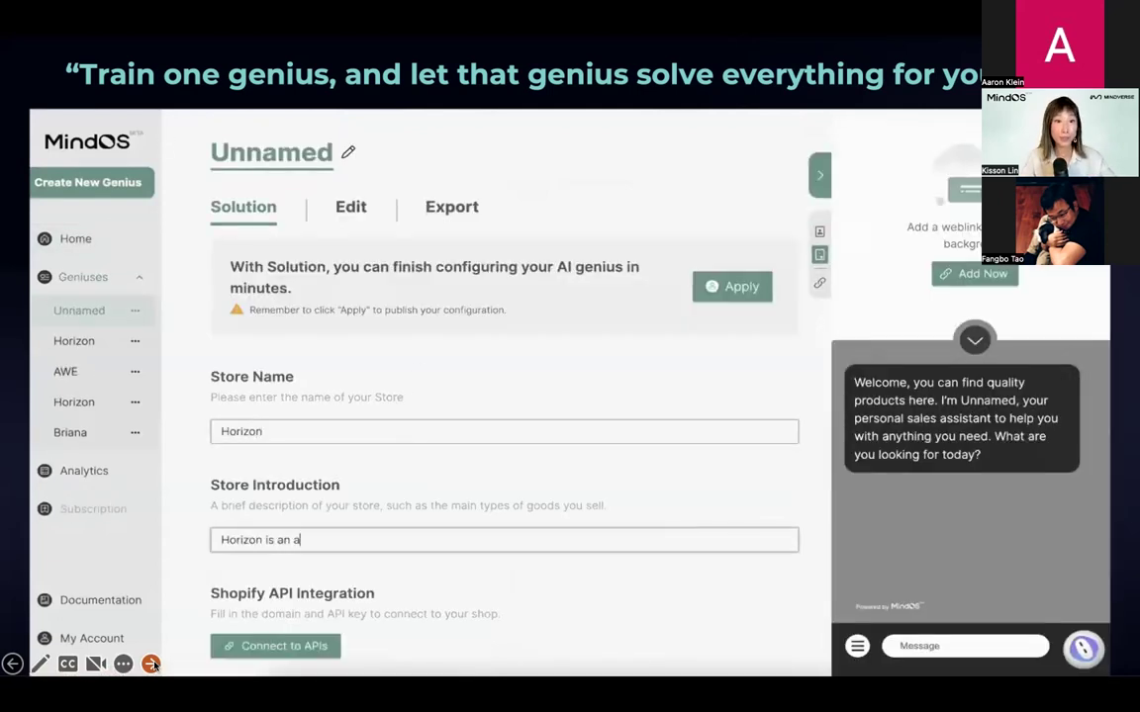
Advance the slideshow past the demo video to the '03. MindOS in Depth' section slide.
click(152, 664)
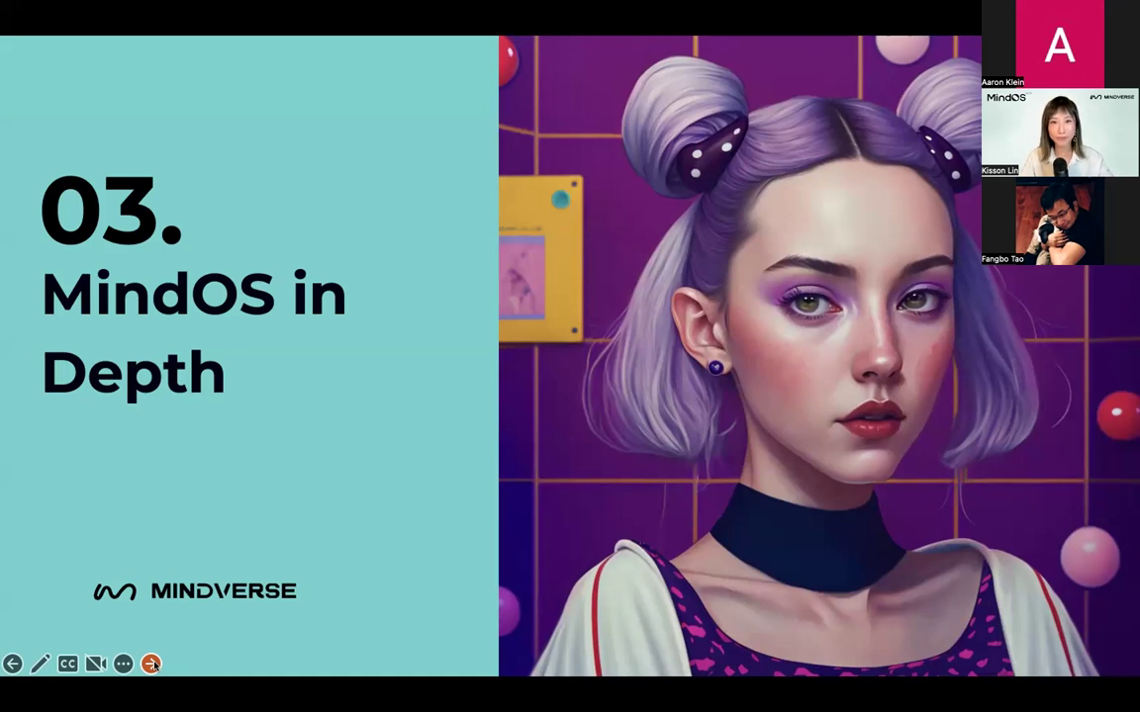
click(151, 664)
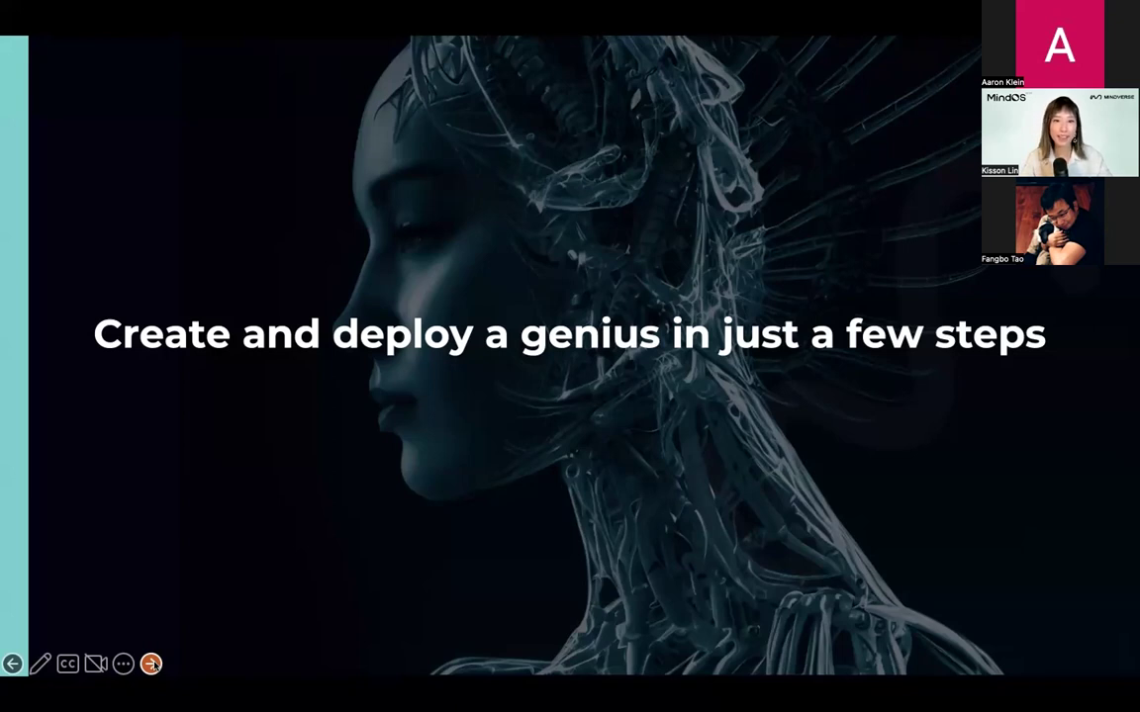
Advance to the 'Create and deploy a genius in just a few steps' slide.
click(151, 664)
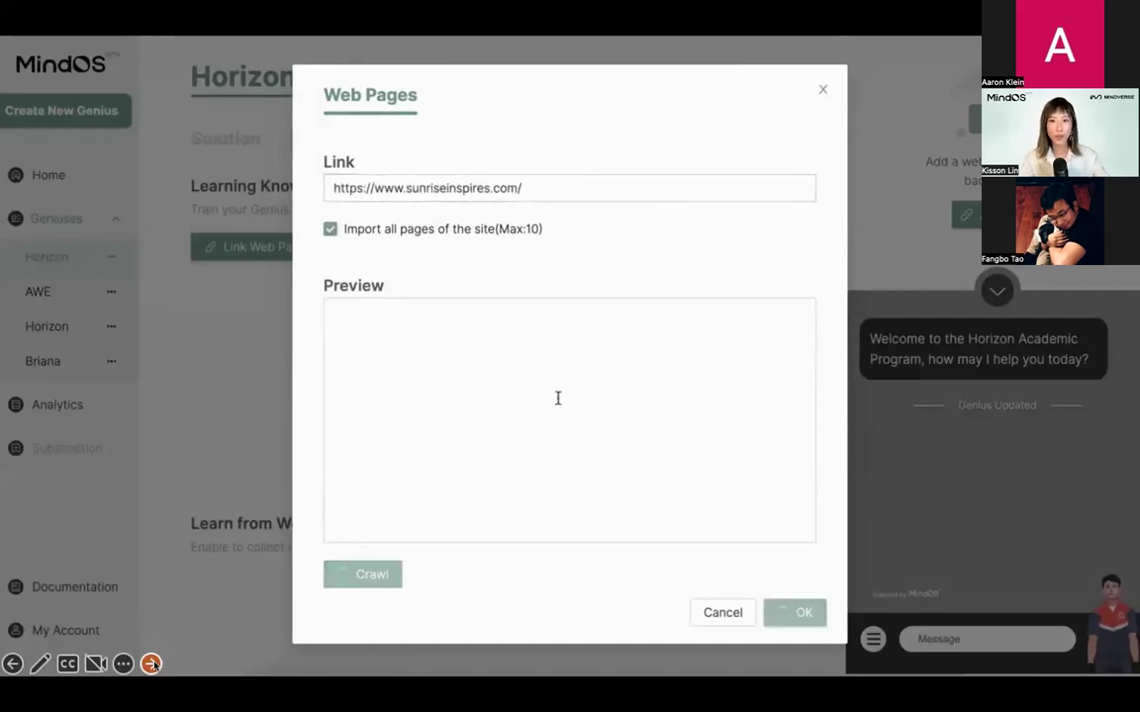
Upload Horizon Information.docx to Horizon's knowledge in the MindOS demo.
scroll(559, 404, down, 10)
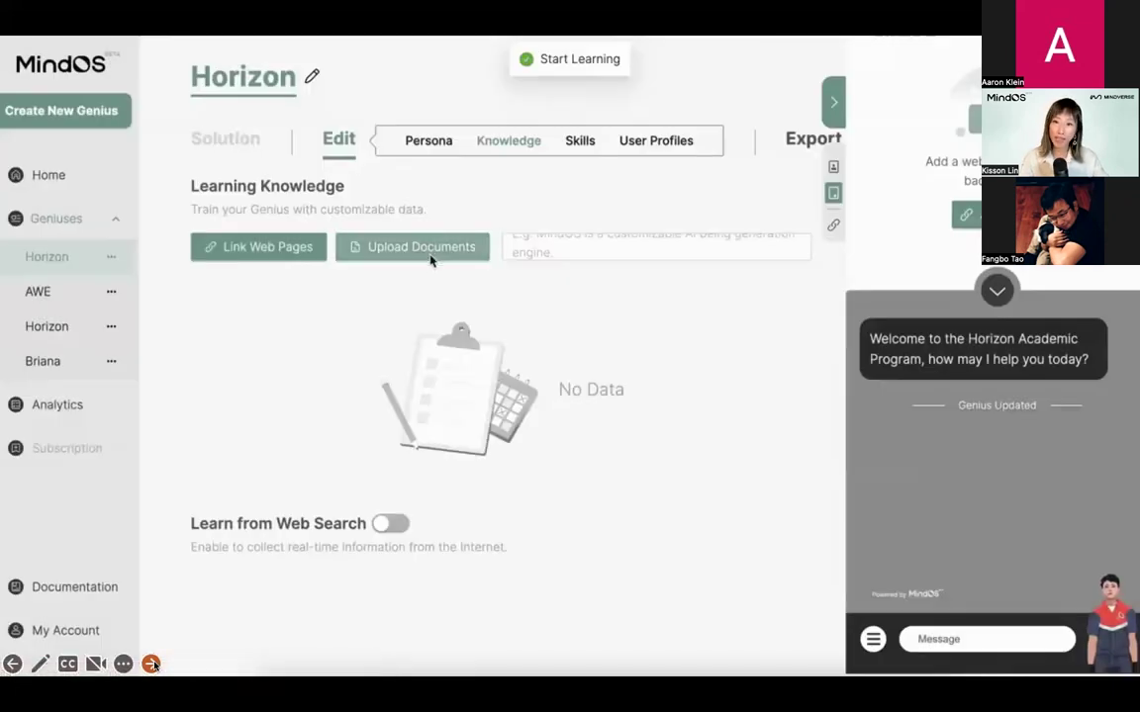
scroll(432, 370, down, 3)
scroll(432, 369, up, 5)
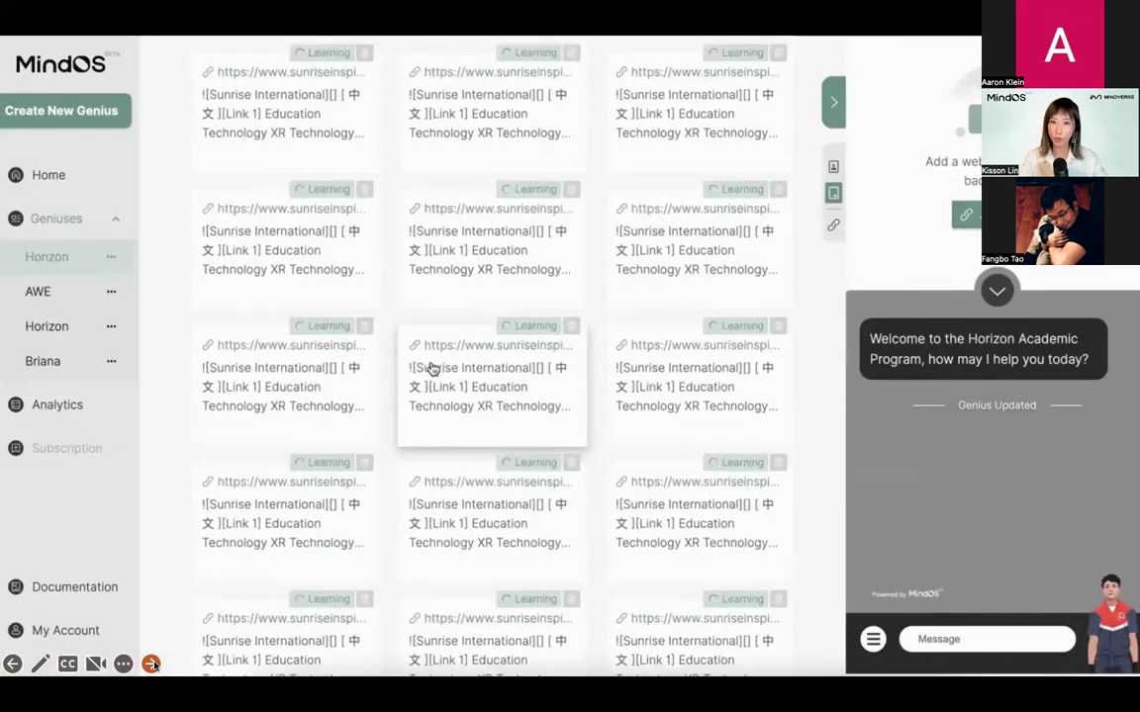
click(426, 182)
drag(691, 364, 560, 269)
click(804, 559)
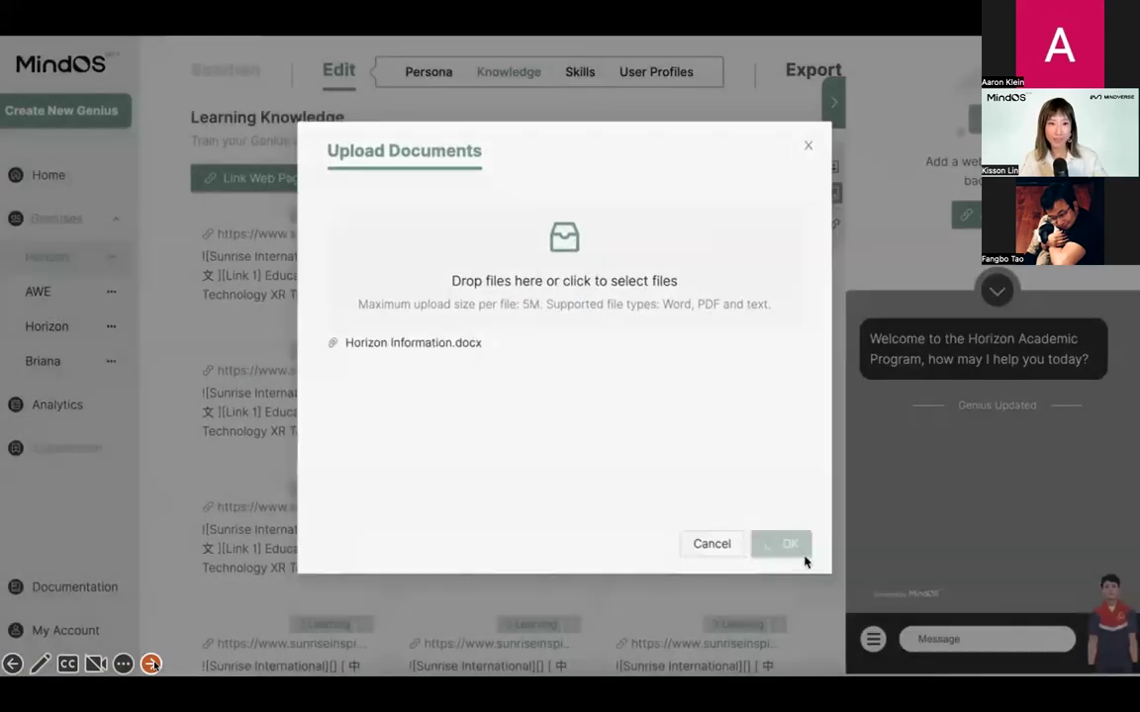
Begin a typed knowledge note 'Horizon Academic Research prog…', then advance to the next slide.
scroll(570, 316, down, 5)
scroll(547, 403, up, 5)
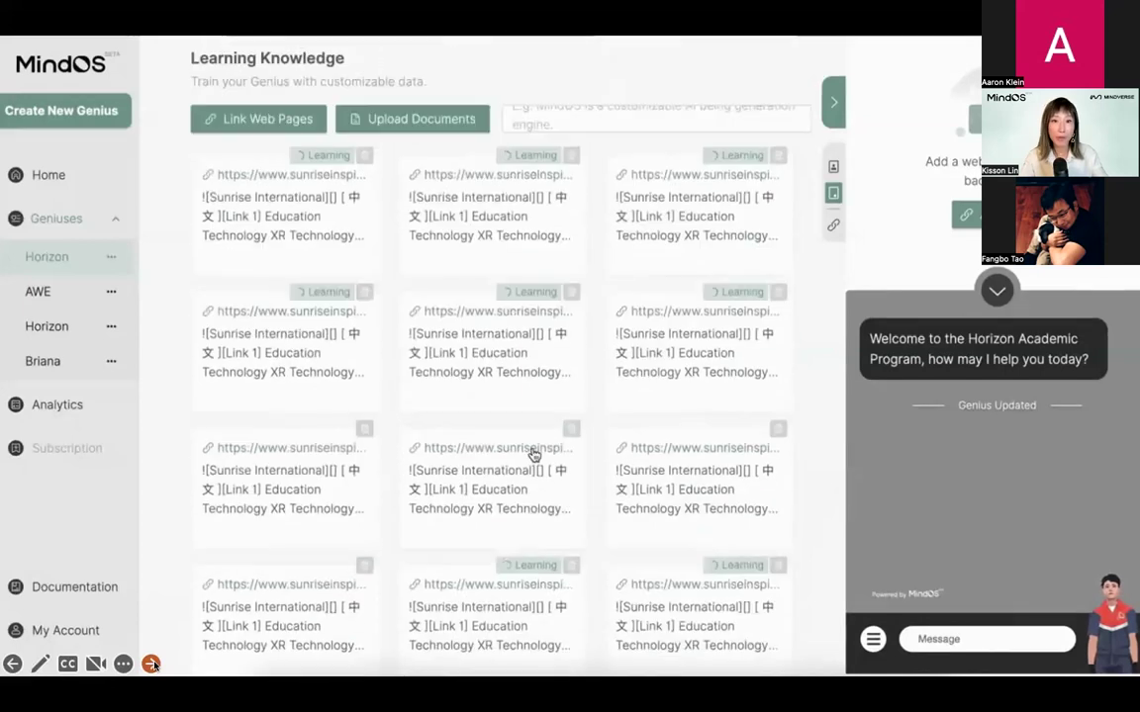
click(554, 246)
text(Hori)
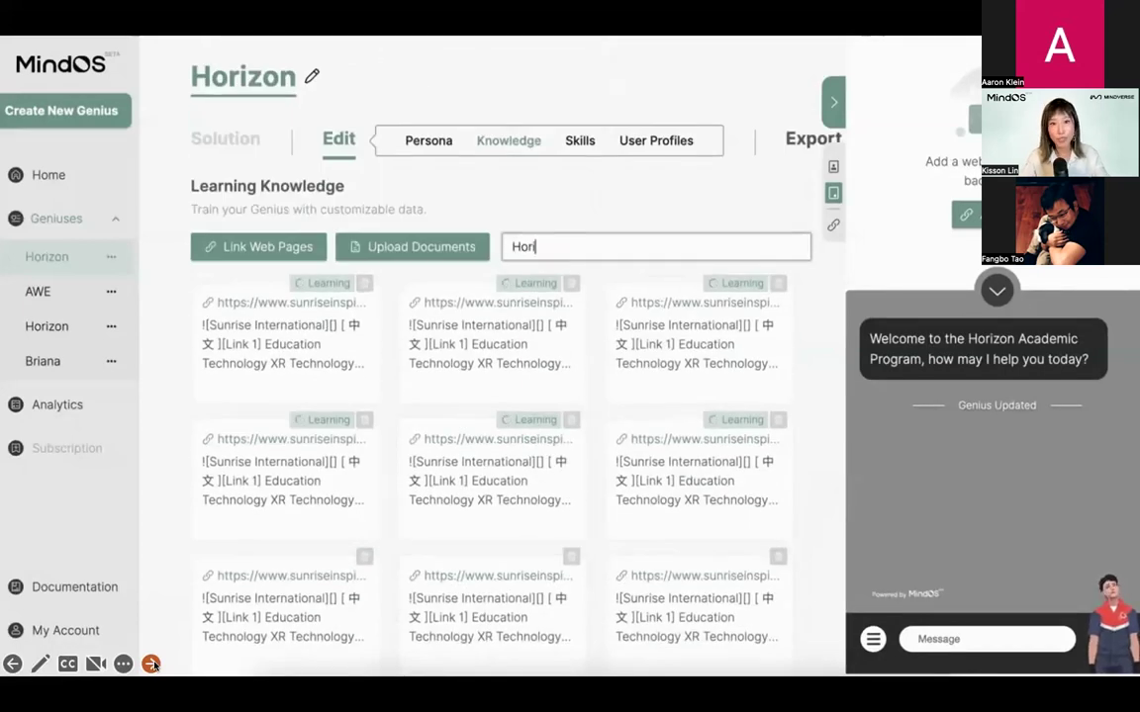
text(zon Academic Research program is a trimester)
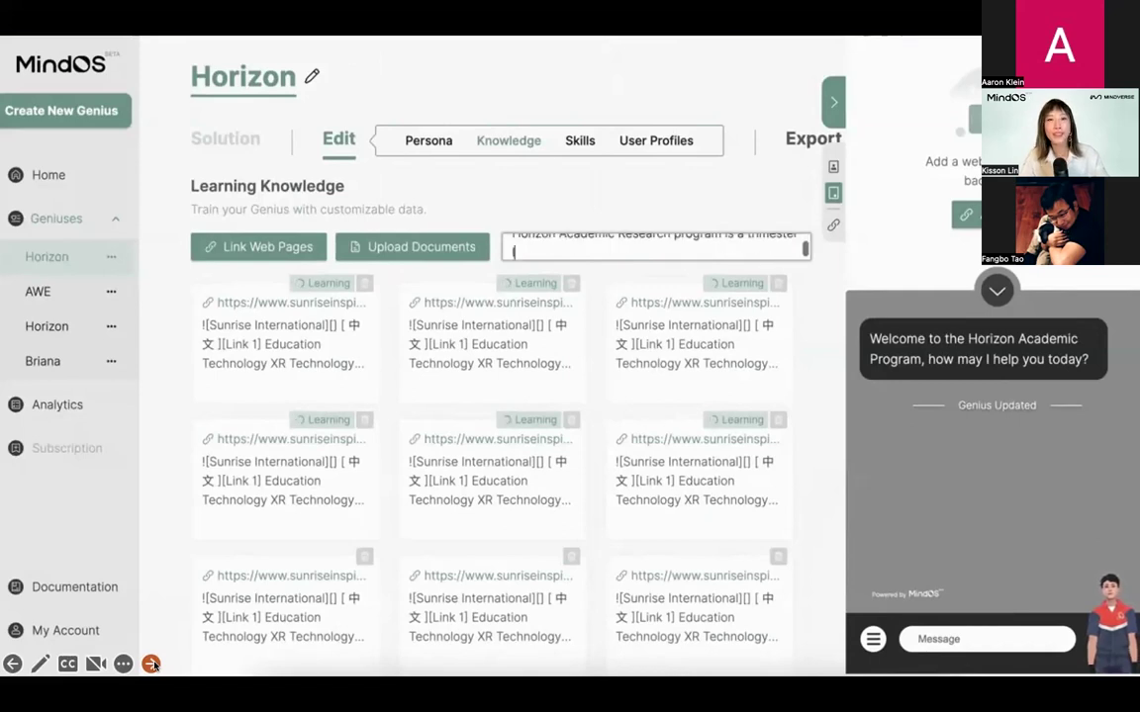
key(Right)
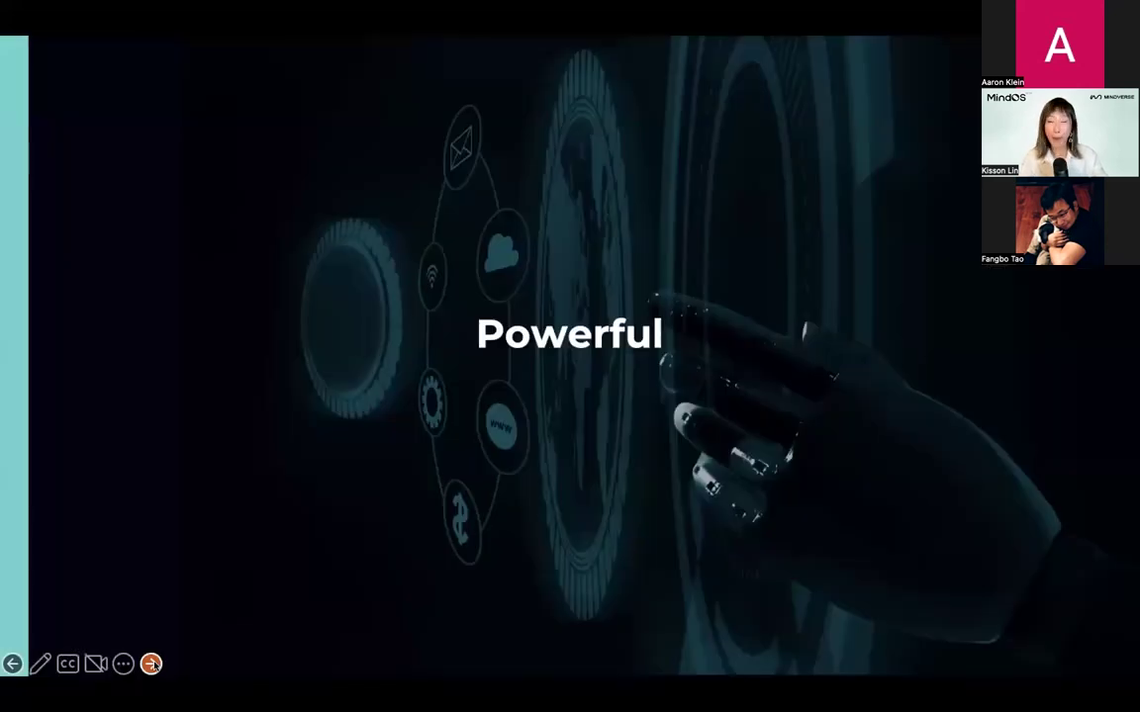
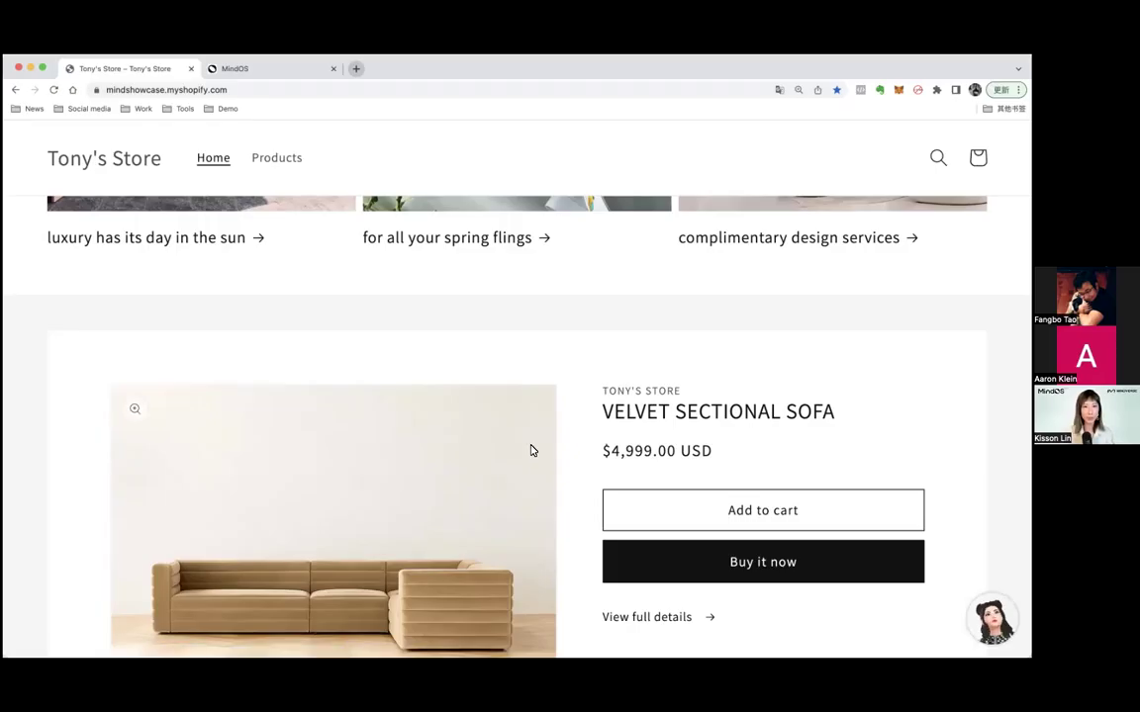
Tell the store assistant 'I'm feeling neck pain' to get chair suggestions.
scroll(544, 257, up, 10)
scroll(547, 260, down, 2)
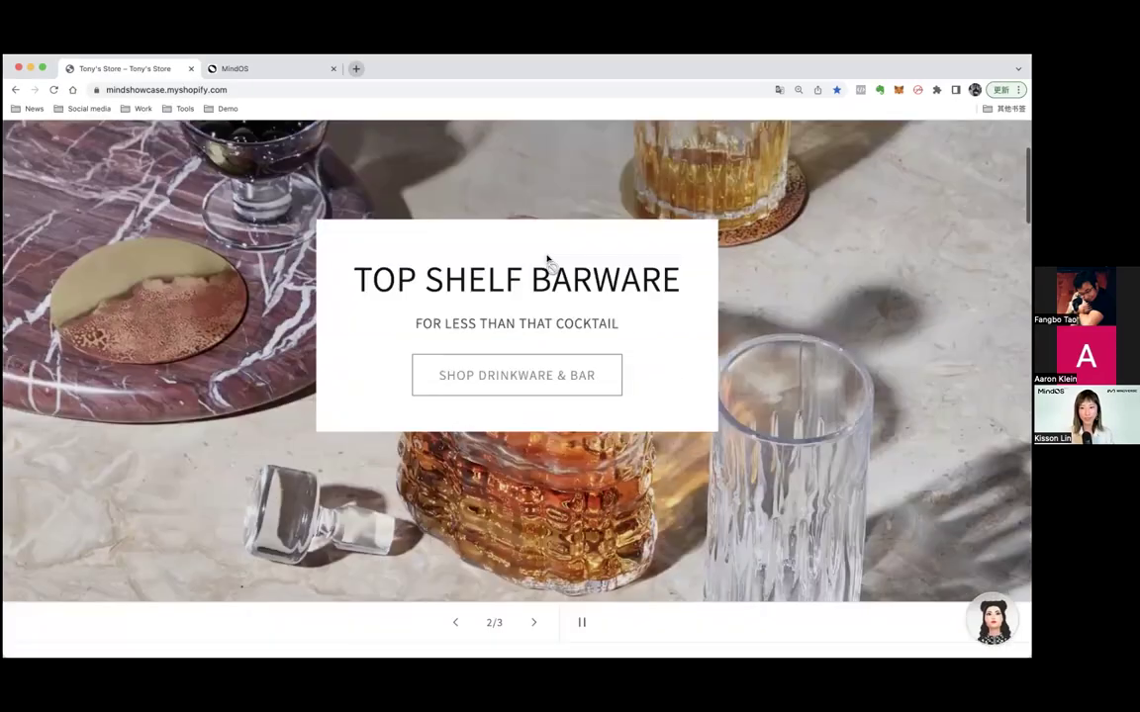
scroll(547, 260, down, 15)
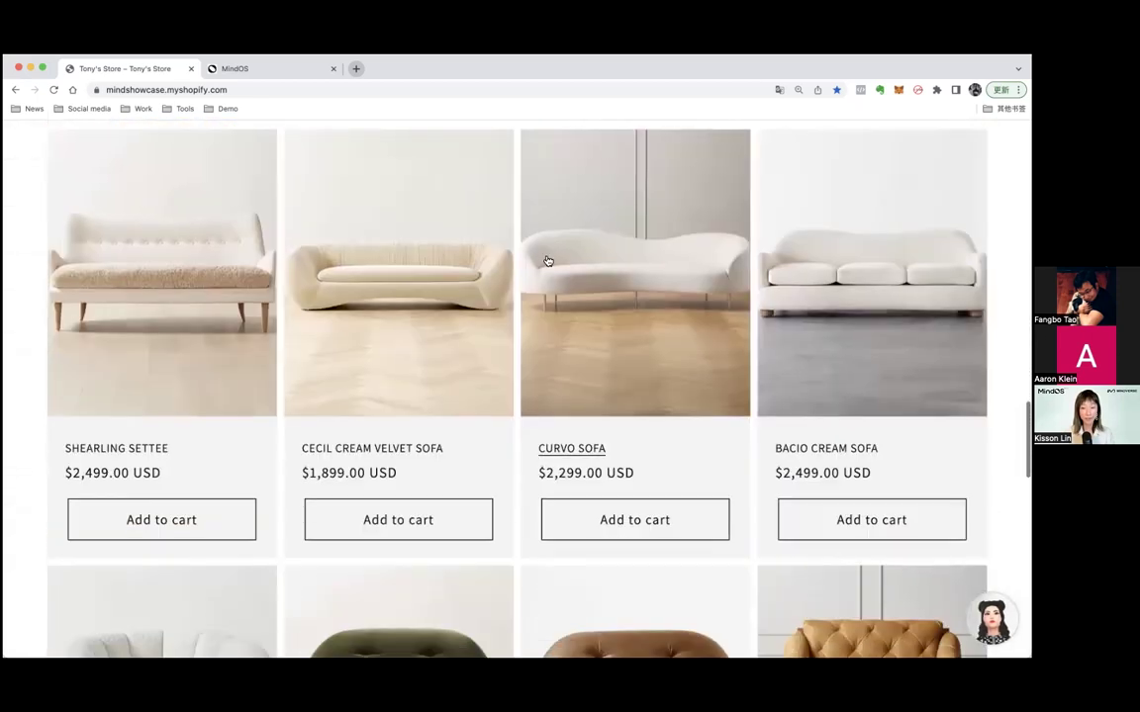
scroll(547, 261, down, 10)
scroll(547, 260, up, 5)
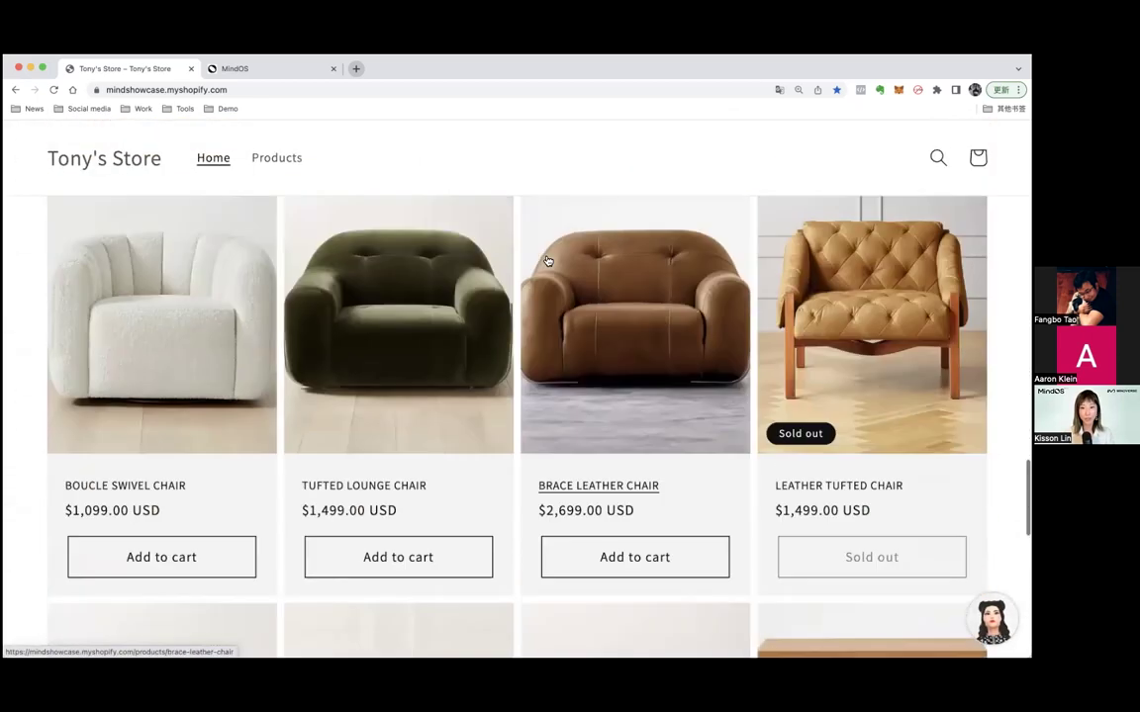
scroll(547, 260, up, 10)
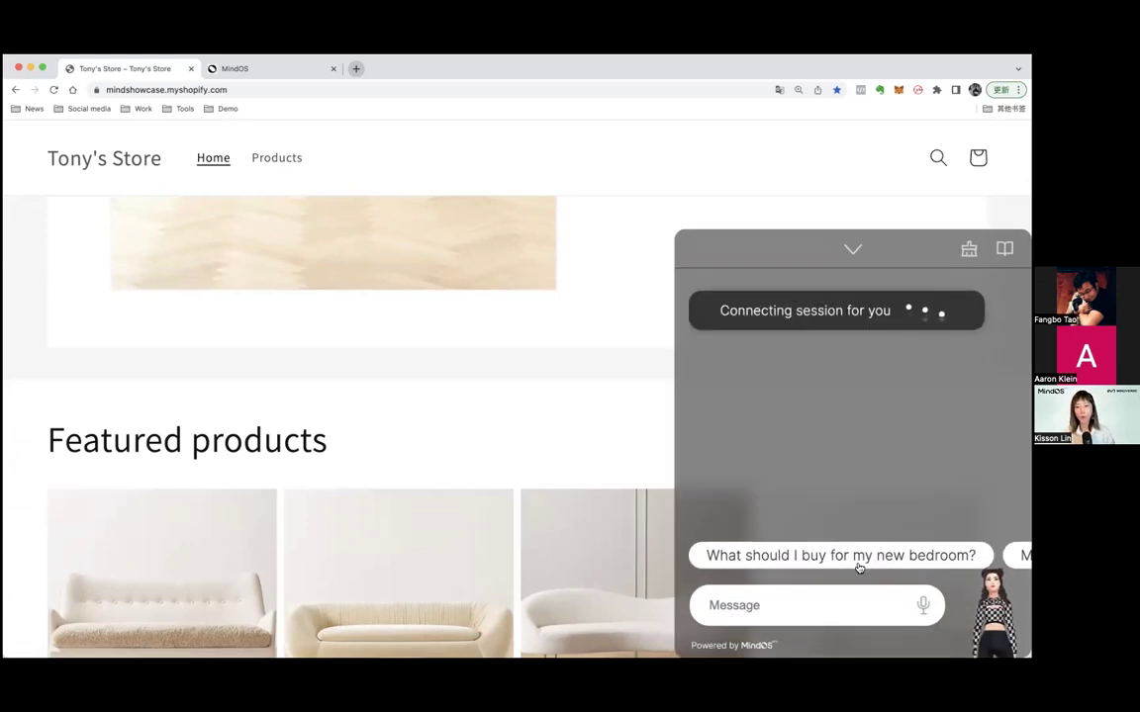
scroll(570, 415, down, 5)
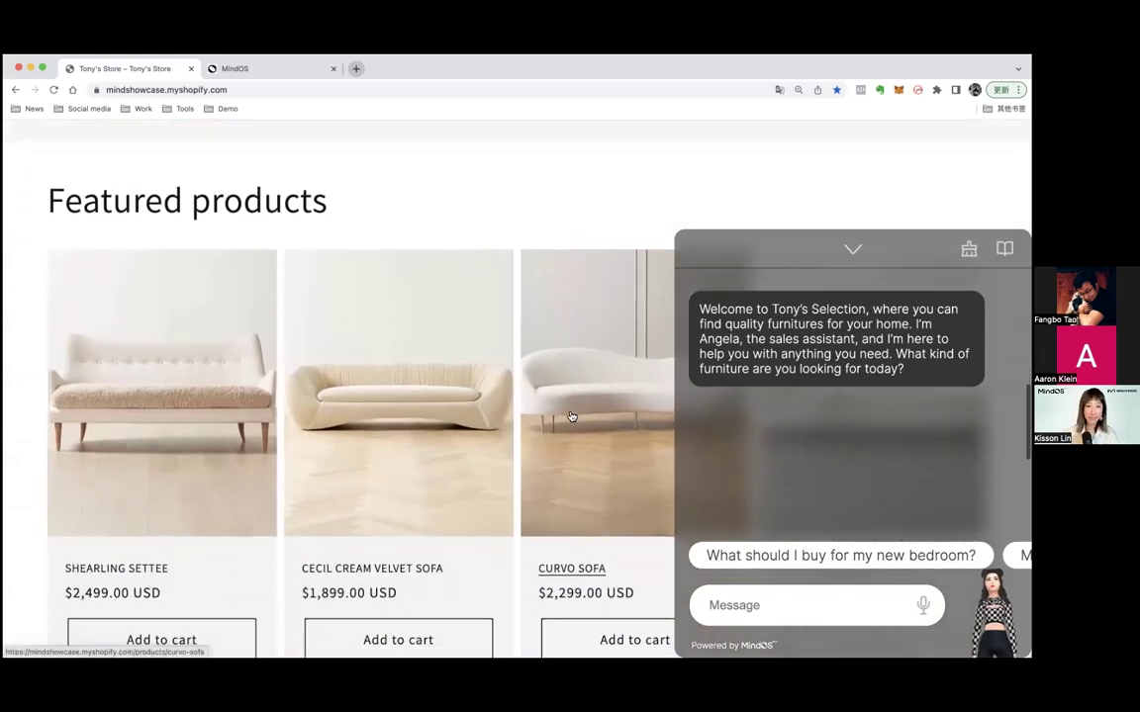
click(725, 616)
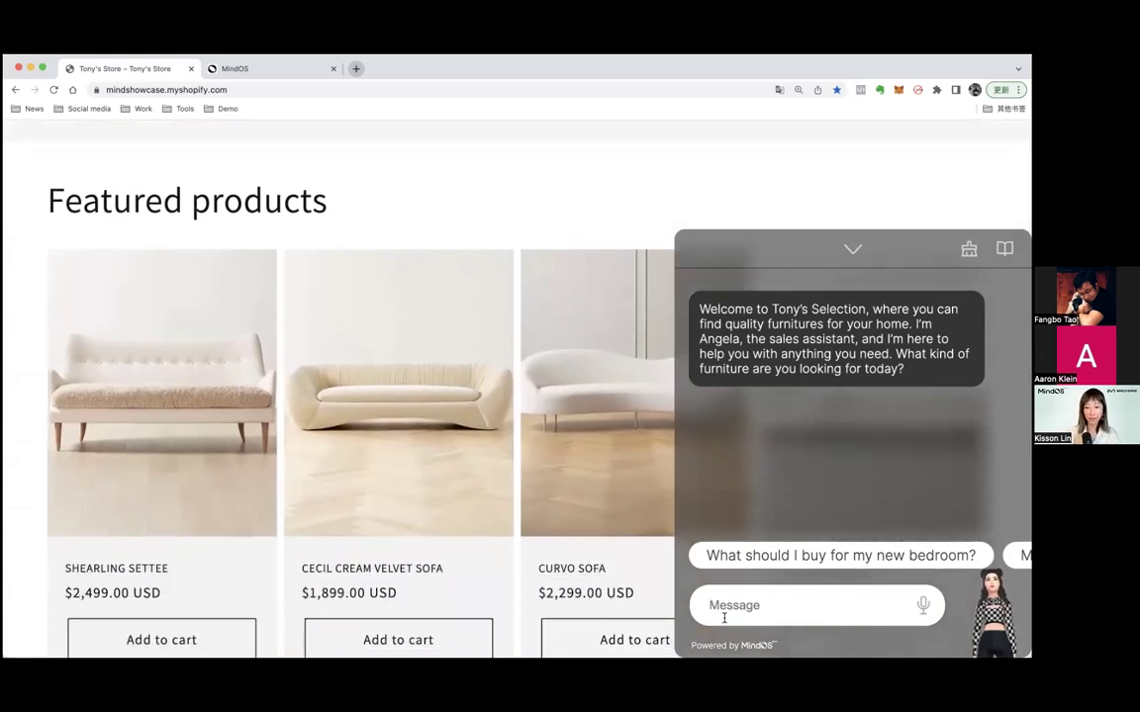
text(I'm feeling neck pain)
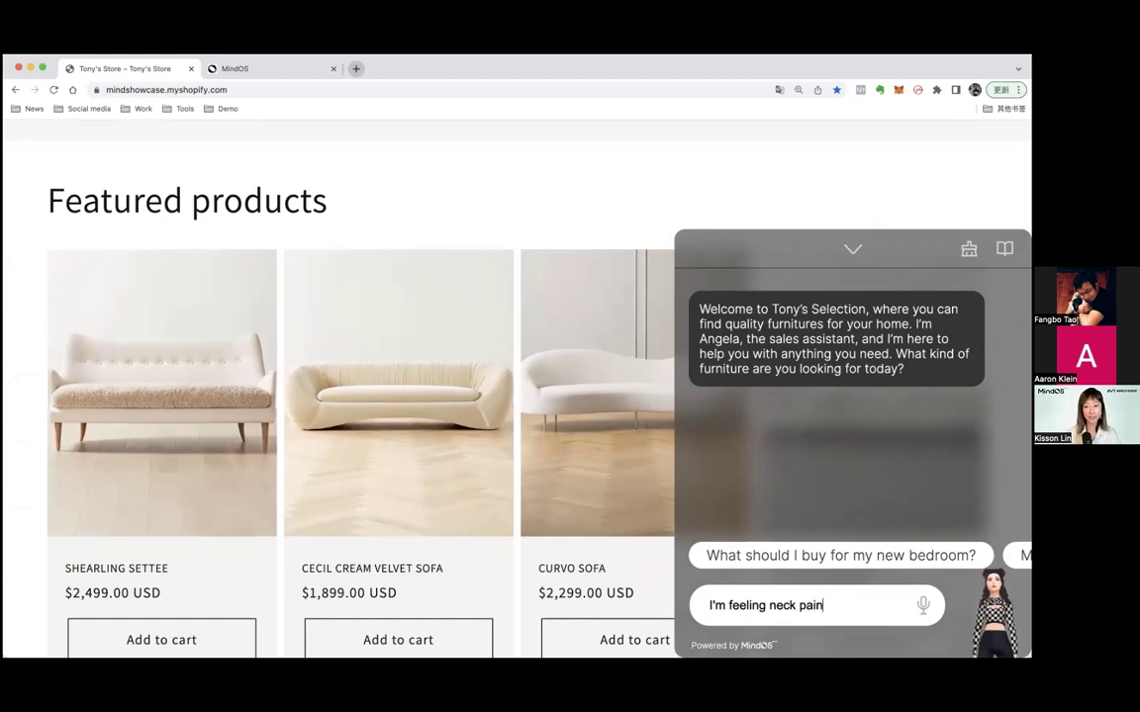
key(Return)
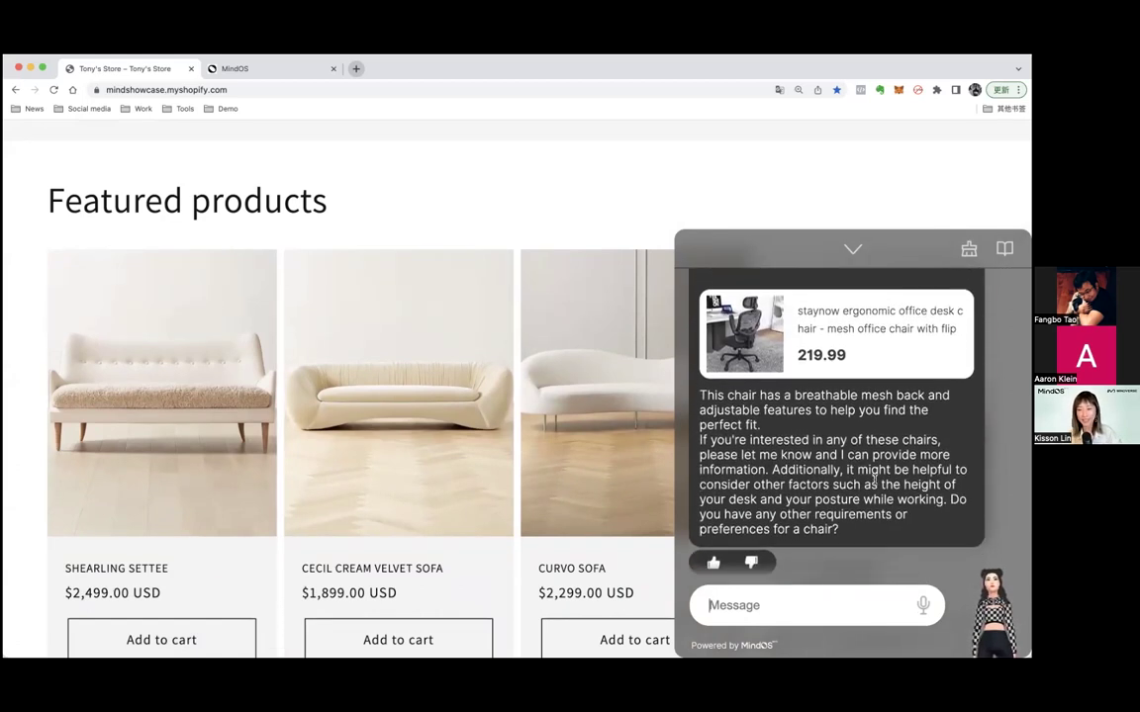
Ask the assistant to 'compare the first two chairs' and read the price, material and design comparison.
scroll(875, 480, up, 10)
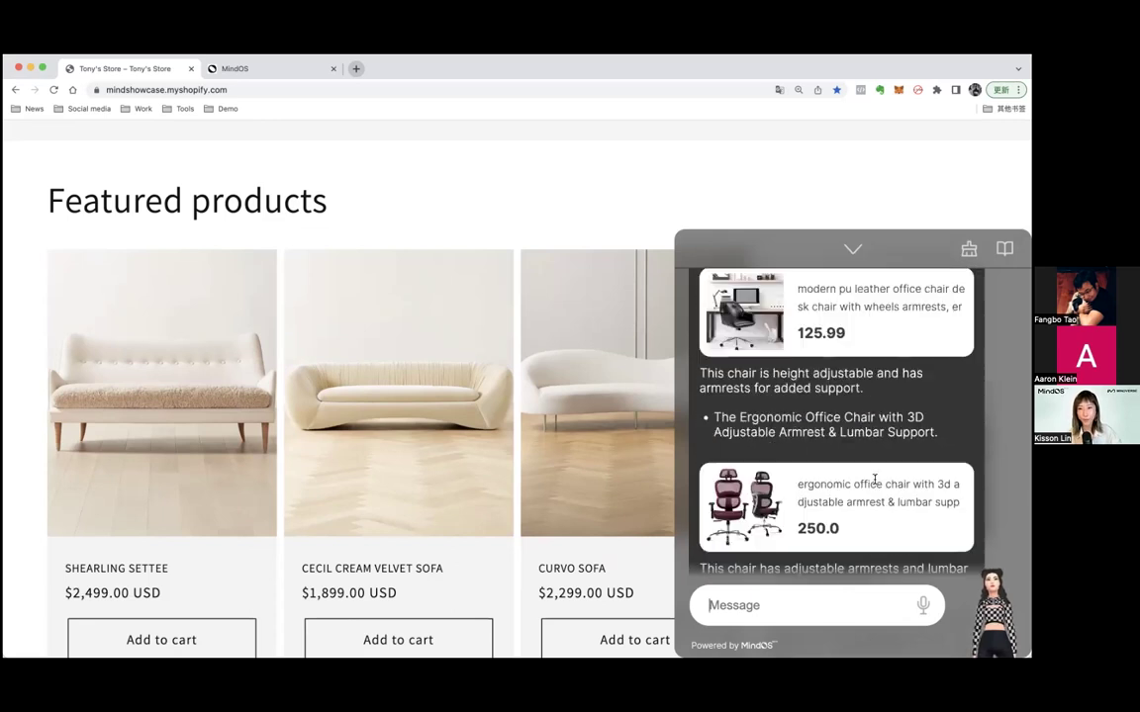
scroll(875, 480, down, 5)
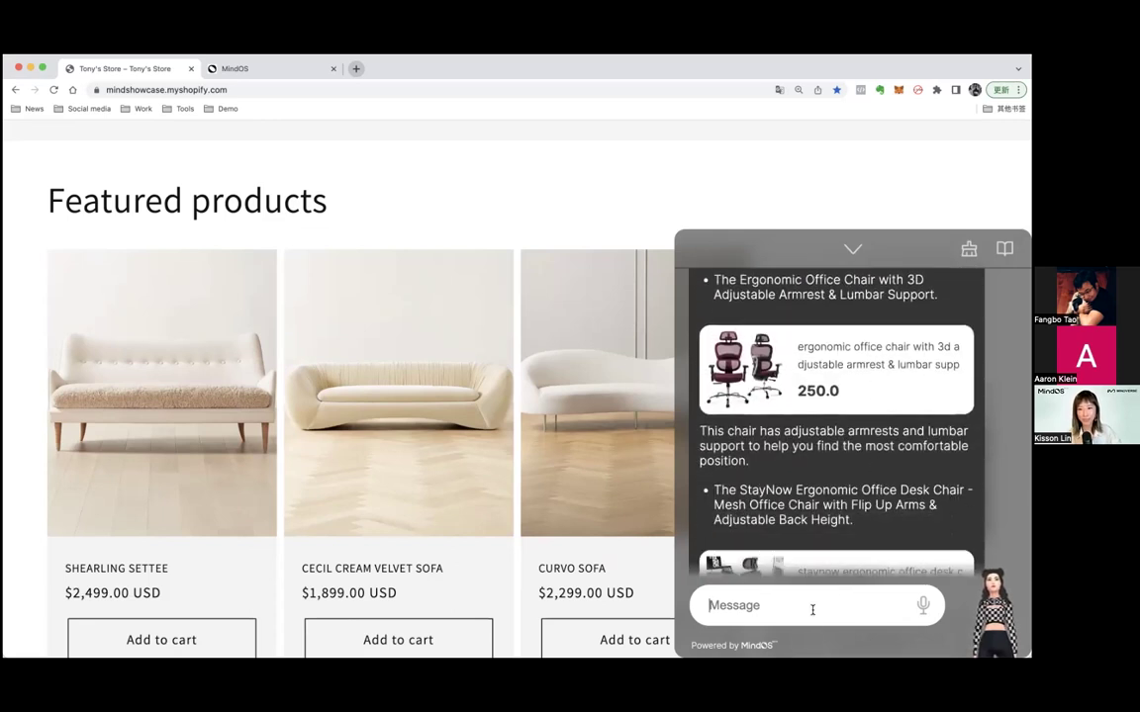
text(compare the)
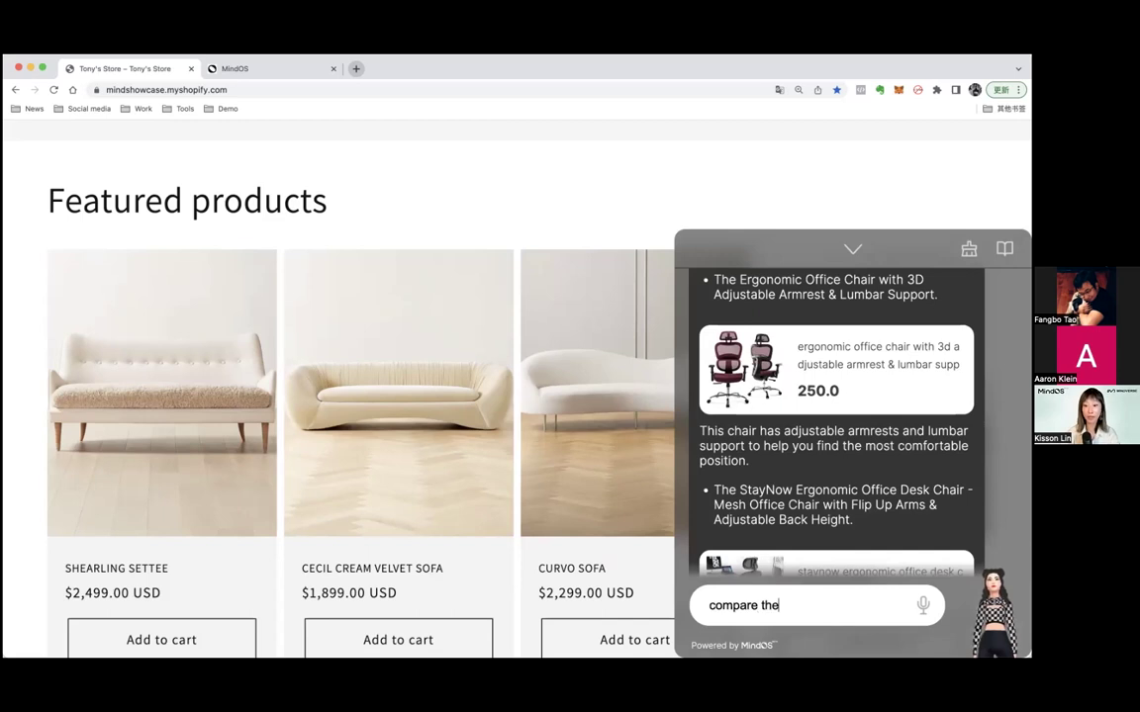
text( first two chairs)
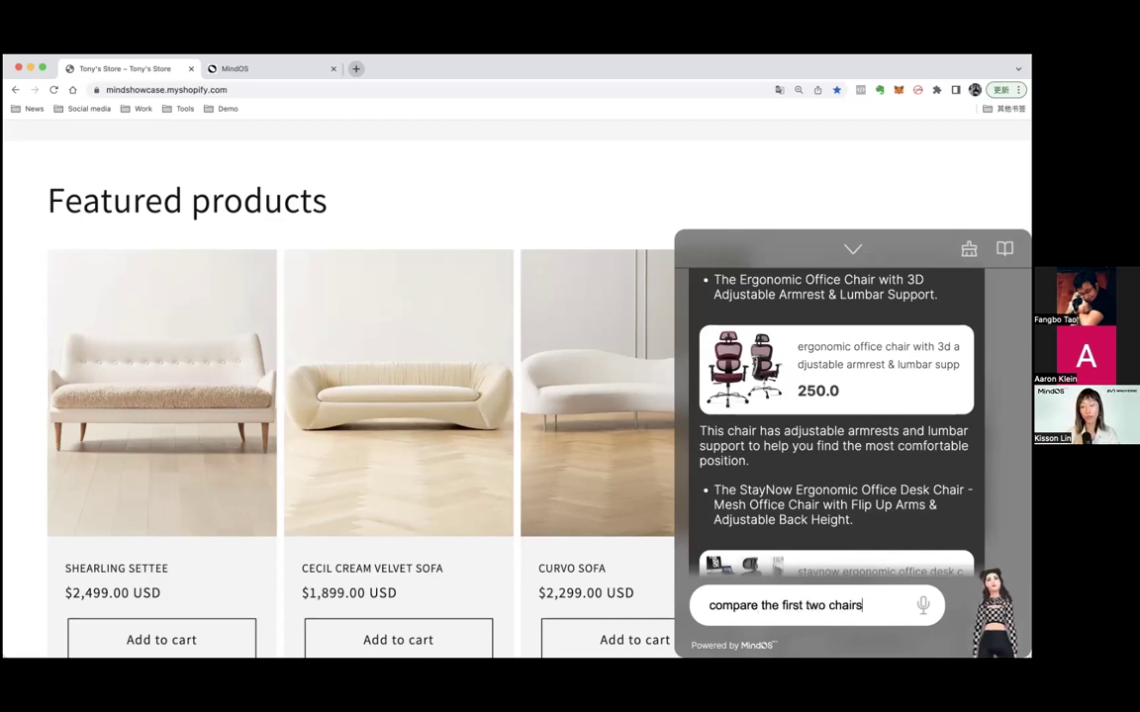
key(Return)
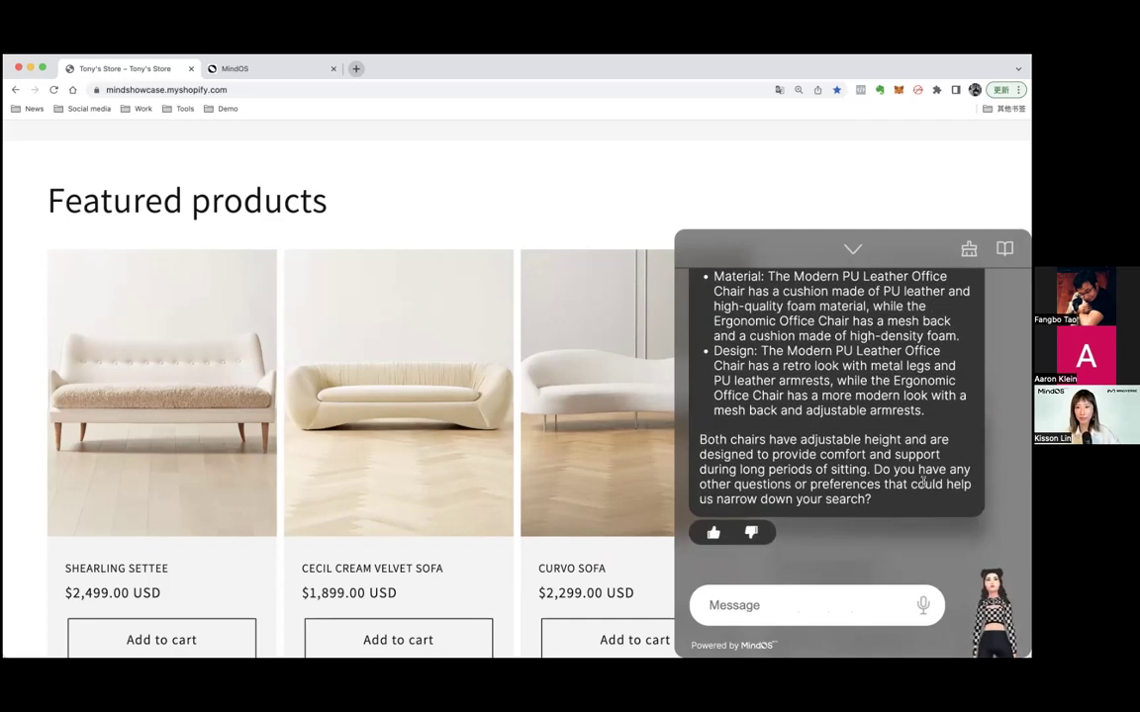
scroll(923, 482, up, 2)
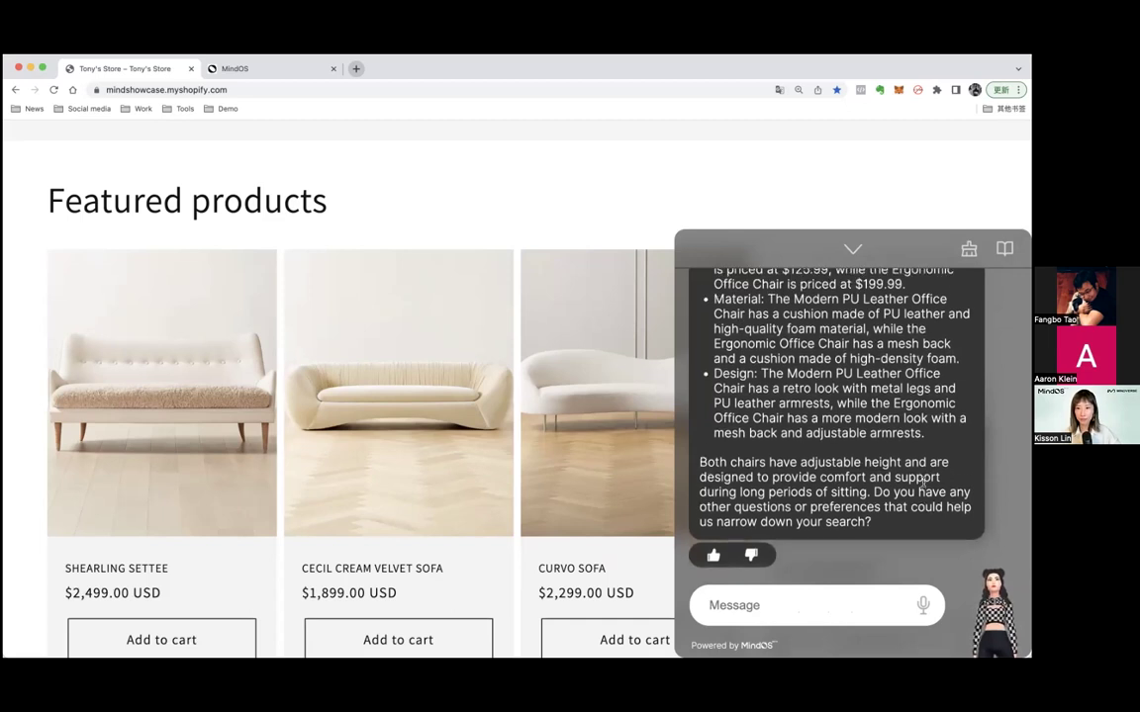
scroll(923, 482, up, 6)
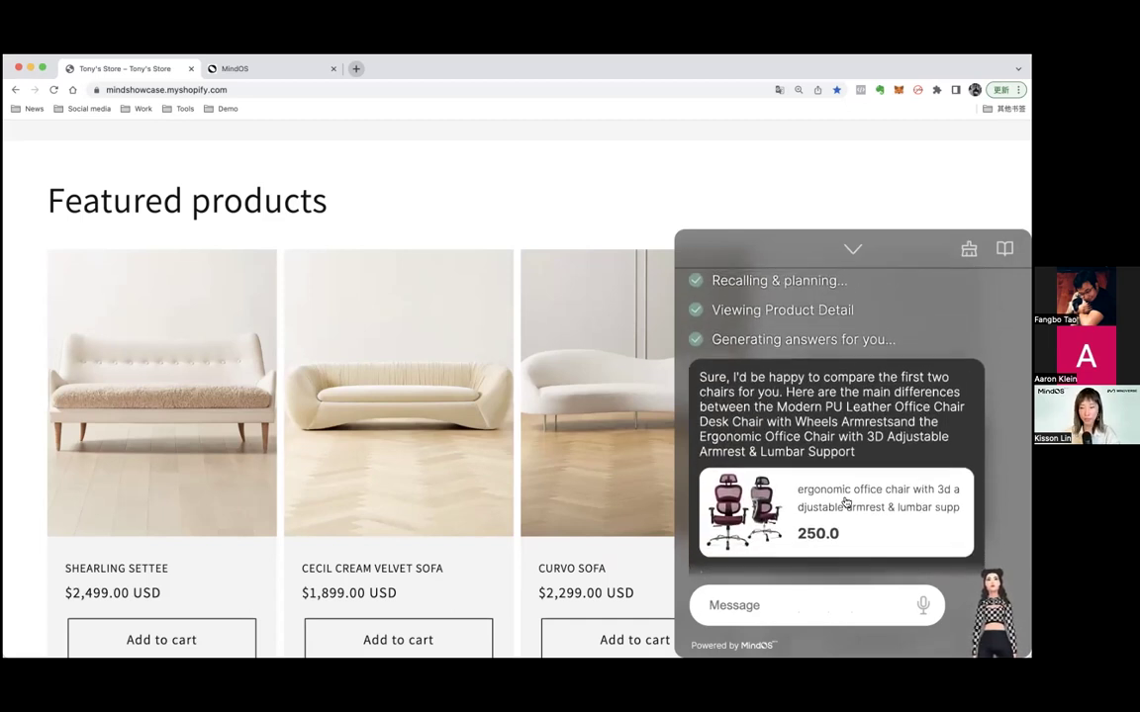
Open the ergonomic office chair's product page and review the assistant's reply about it.
click(846, 503)
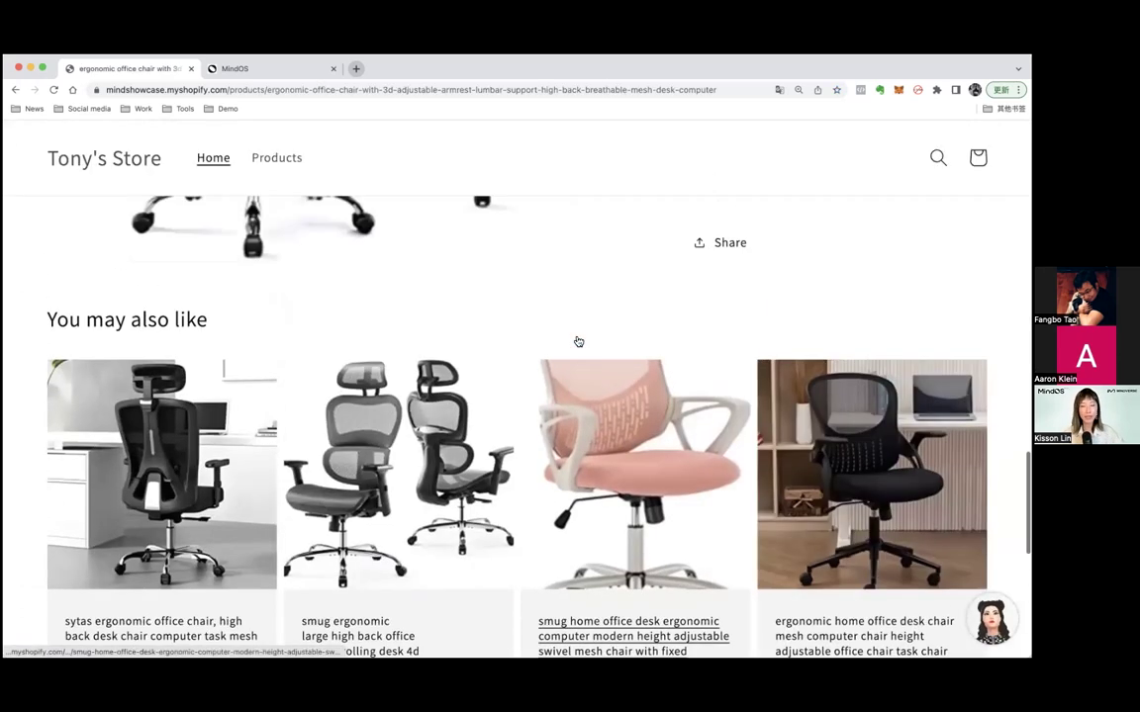
scroll(579, 341, up, 10)
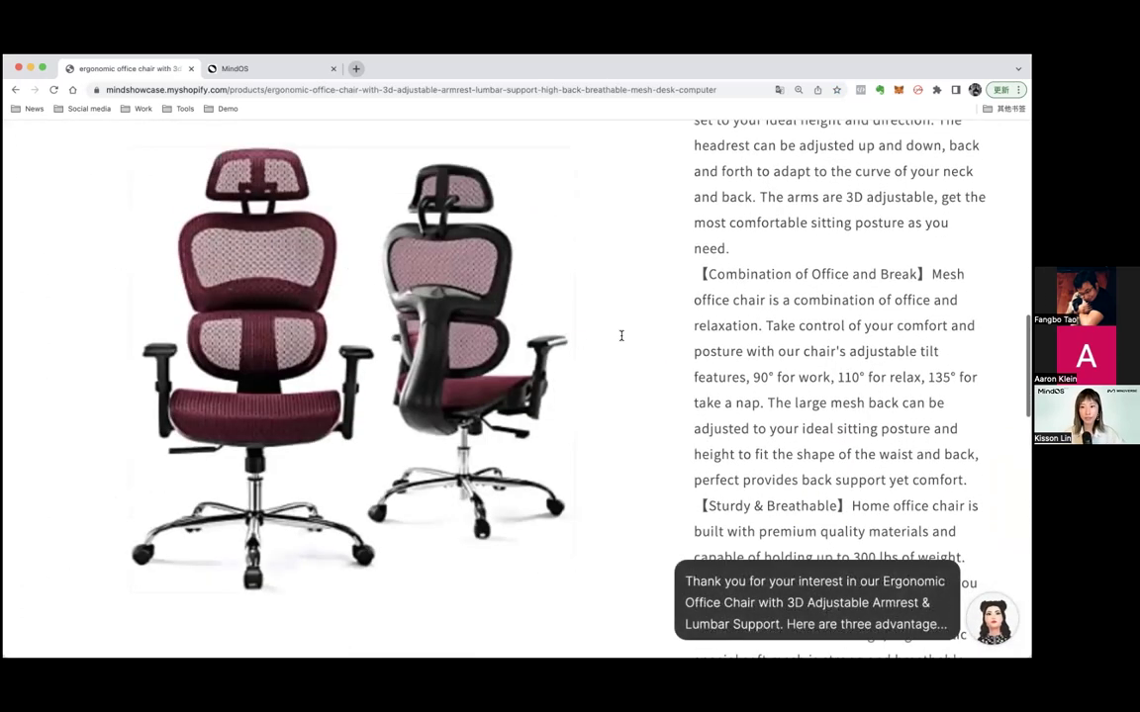
scroll(621, 335, down, 1)
click(811, 602)
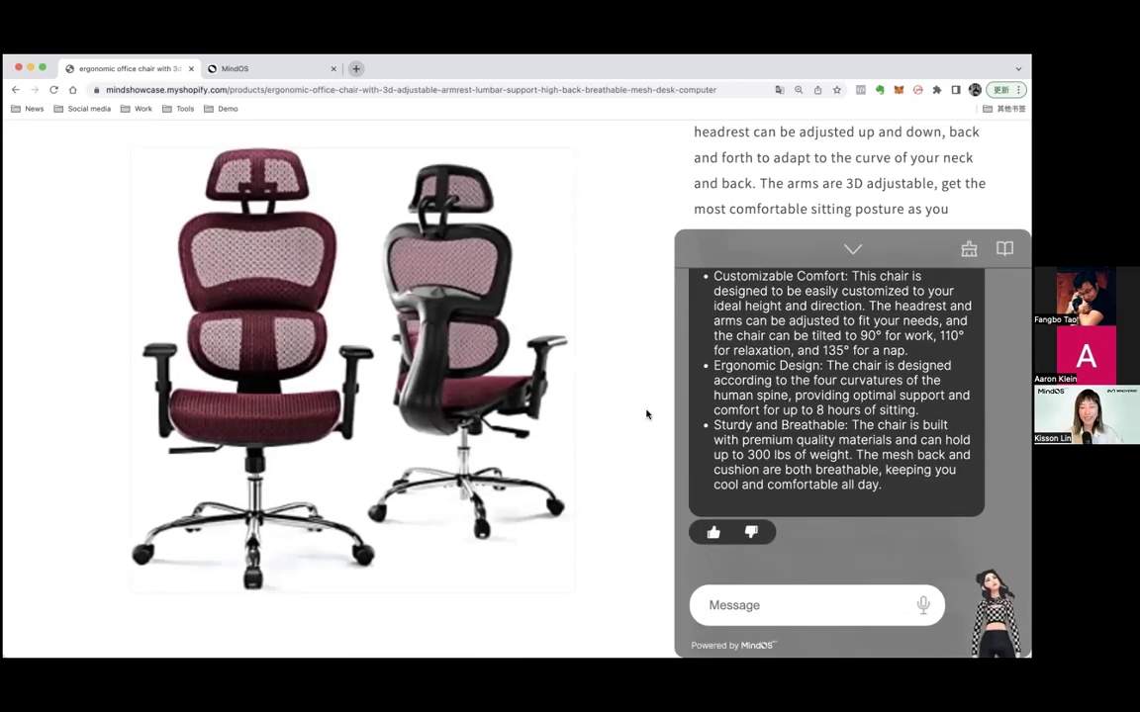
scroll(806, 424, up, 5)
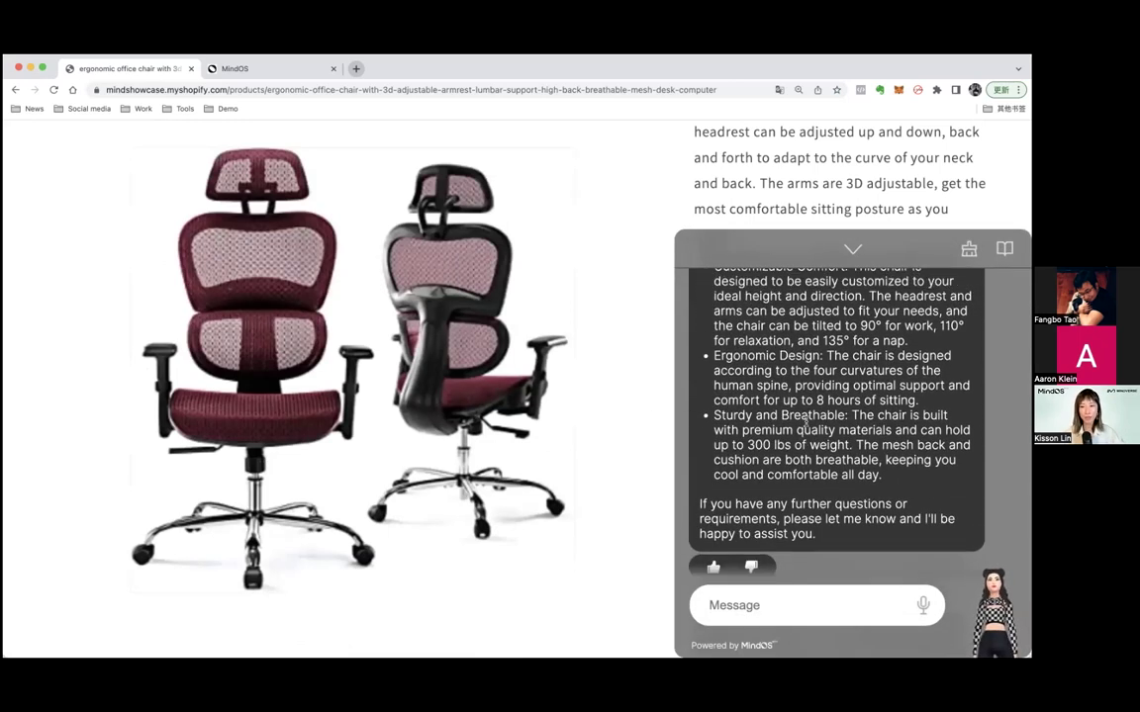
scroll(806, 424, up, 3)
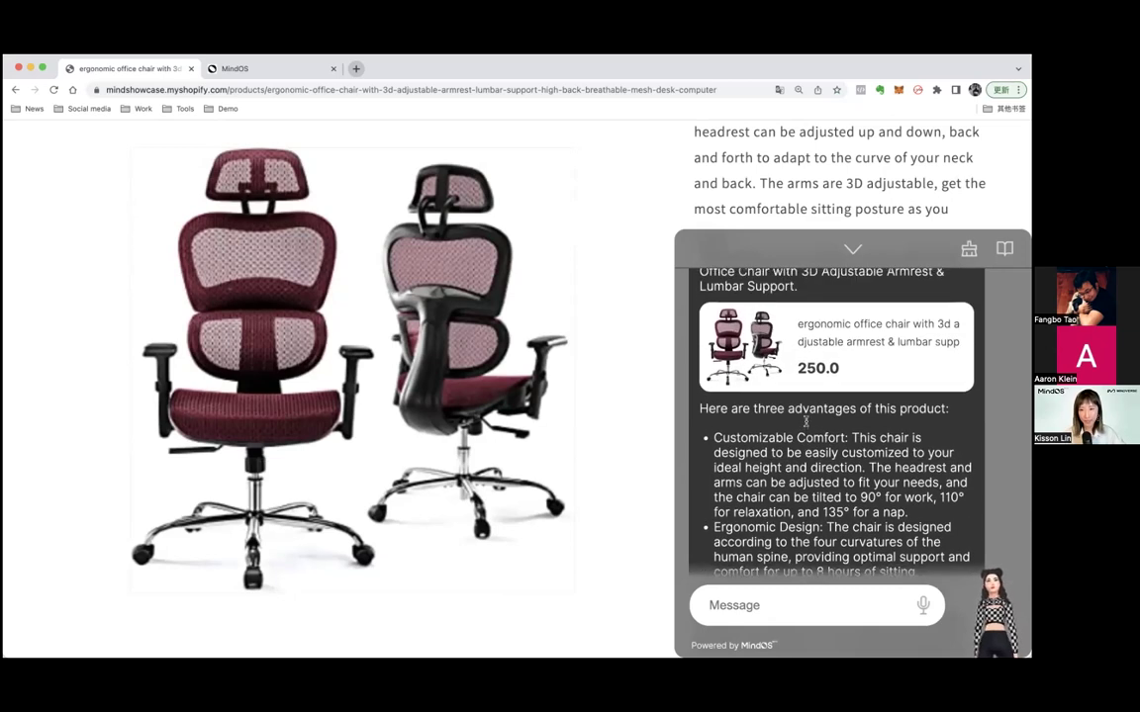
scroll(807, 424, down, 8)
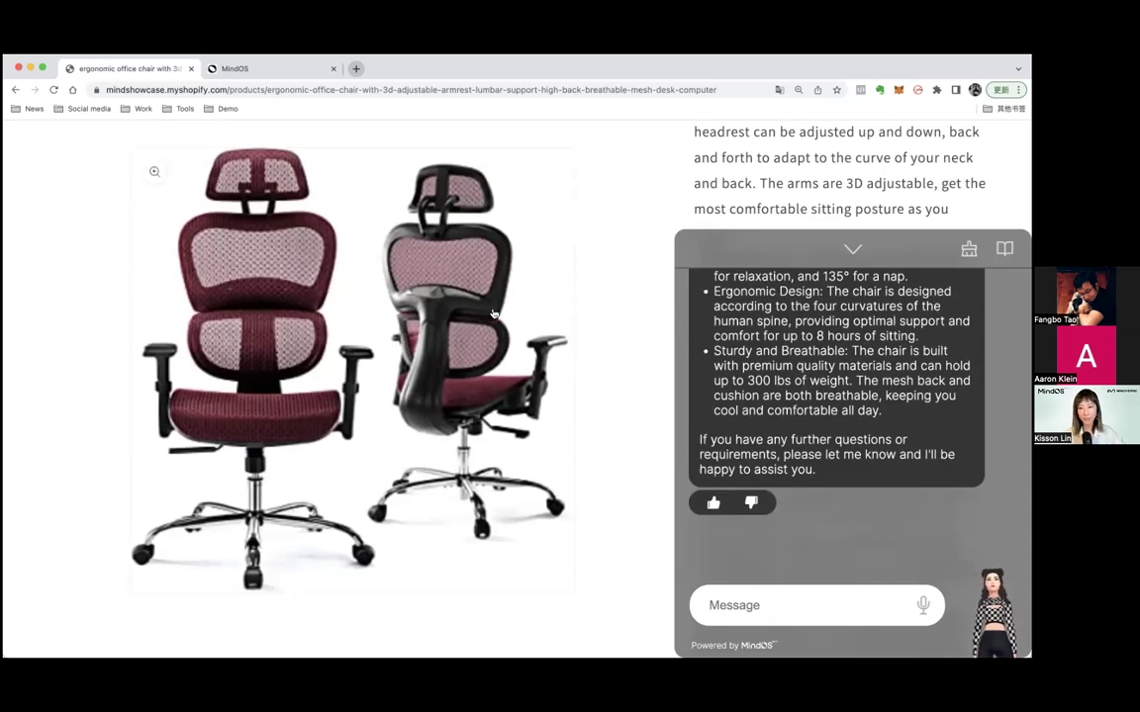
scroll(347, 376, down, 4)
scroll(749, 349, up, 2)
scroll(579, 387, up, 2)
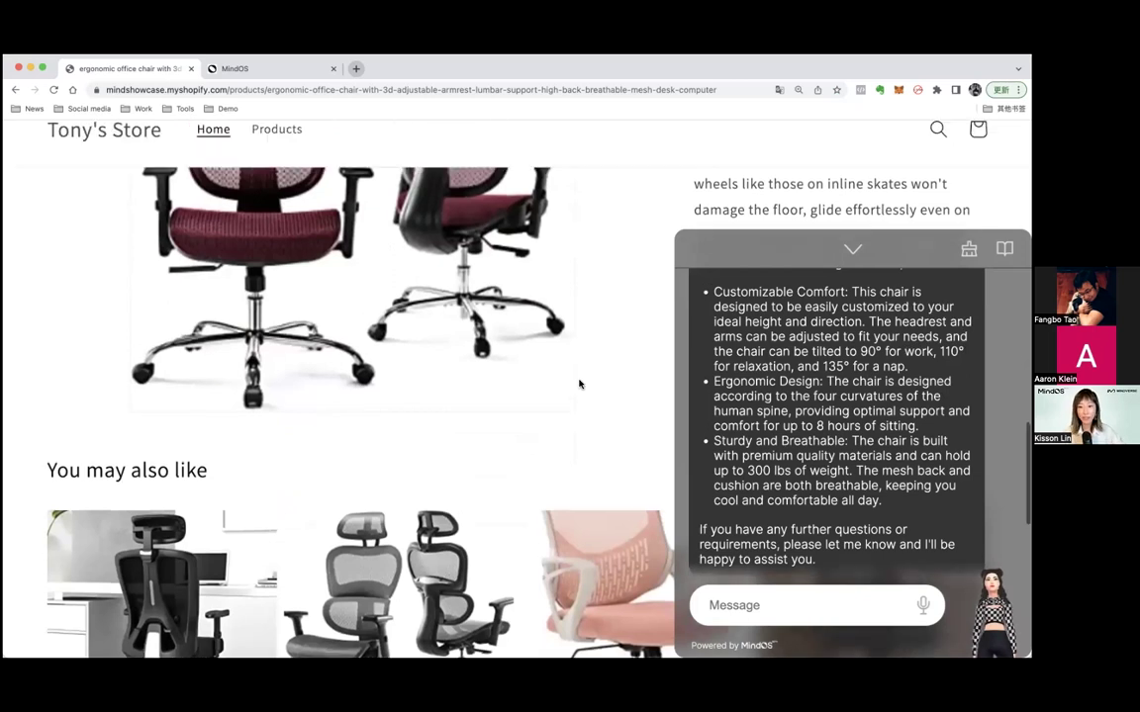
Ask 'Any desk that fits this one?' and 'Any fancier choices?', then go to the MindOS dashboard.
click(729, 603)
text(Any desk that fits this one?)
key(Return)
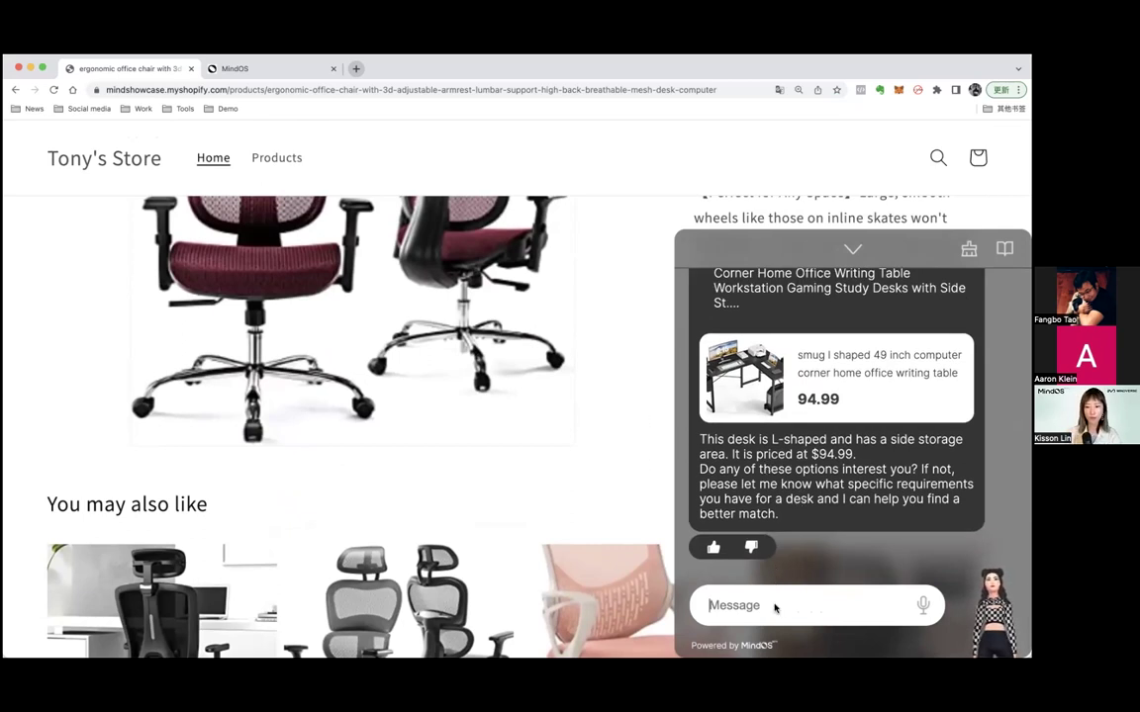
text(Any )
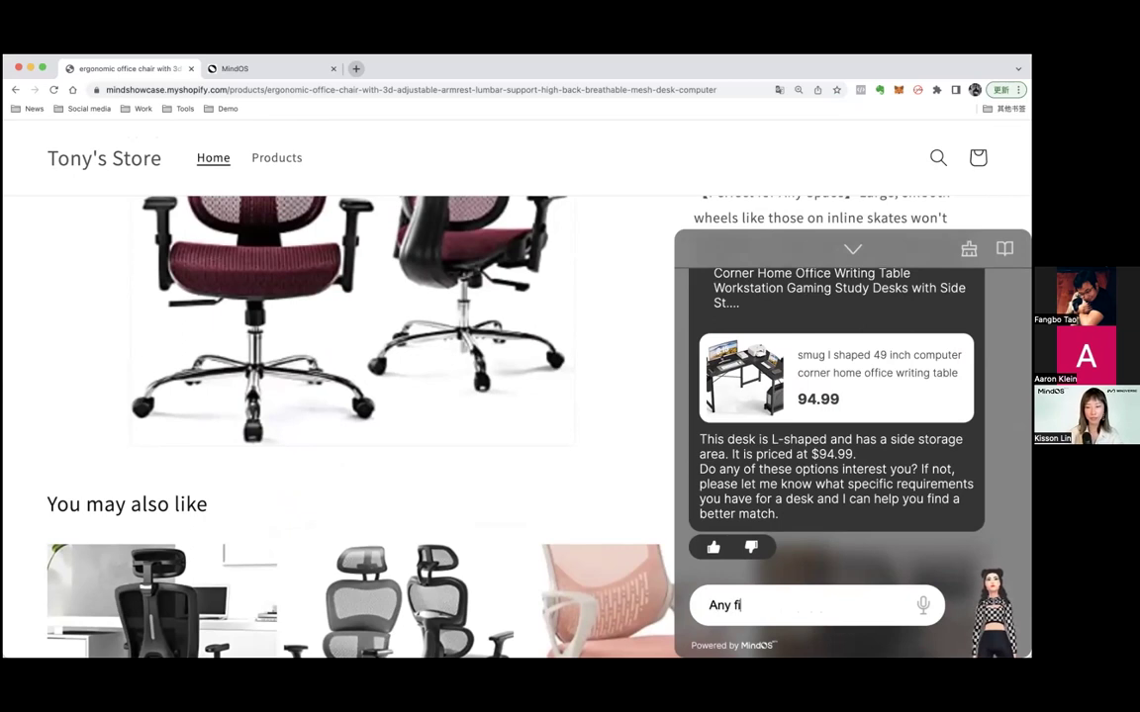
text(fancier choices?)
key(Return)
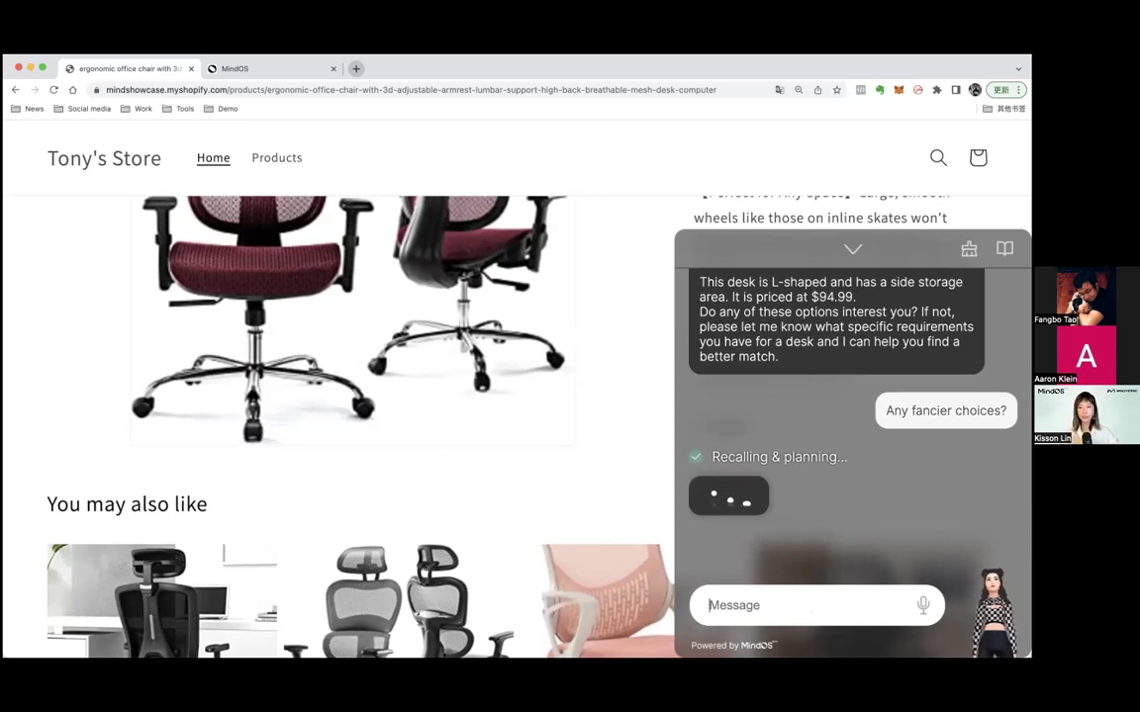
scroll(597, 422, up, 3)
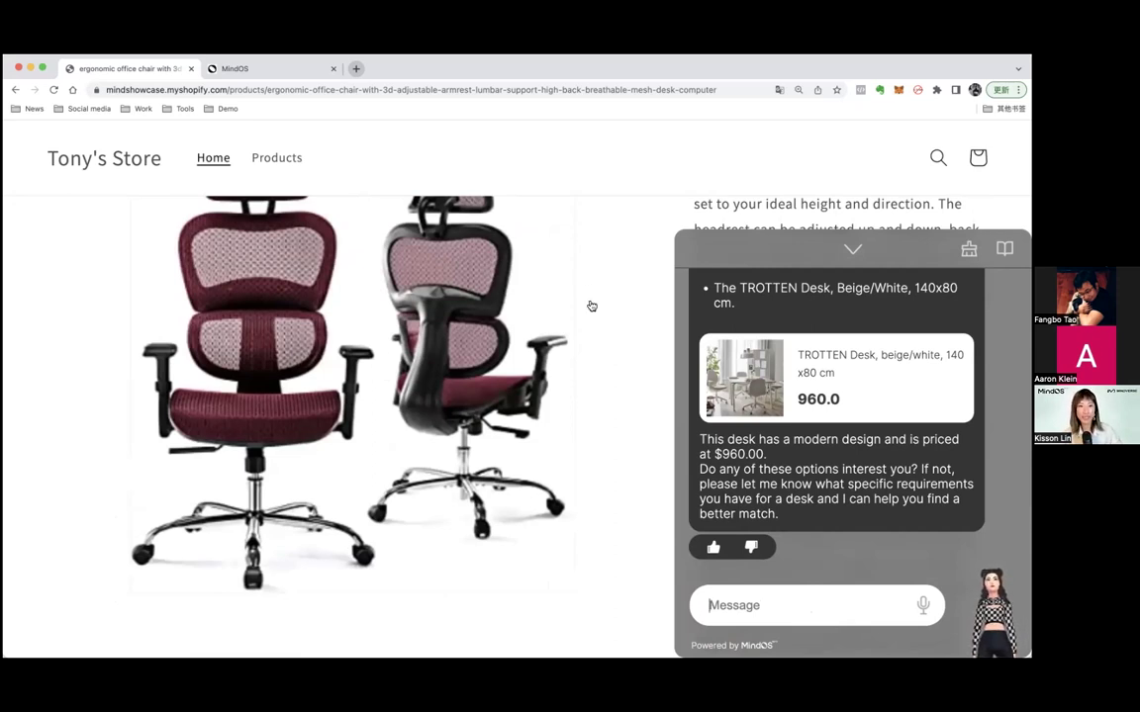
click(265, 70)
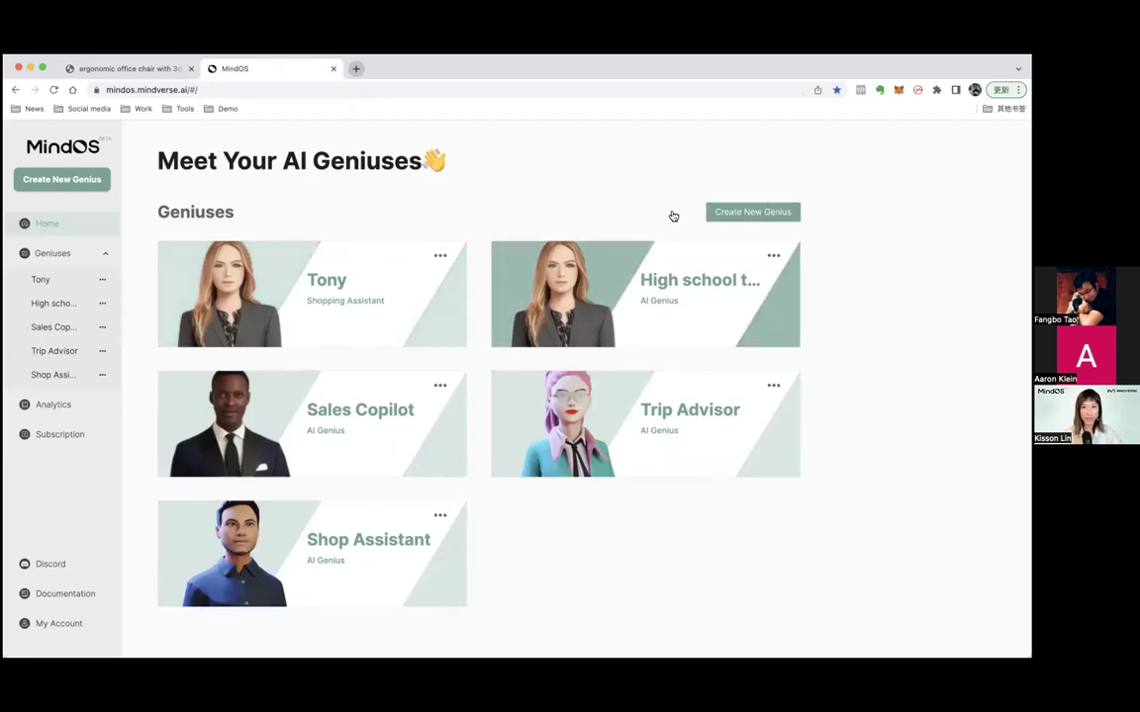
Create a genius, rename it from Unnamed to Tony, and base it on the Shopping Assistant.
click(730, 212)
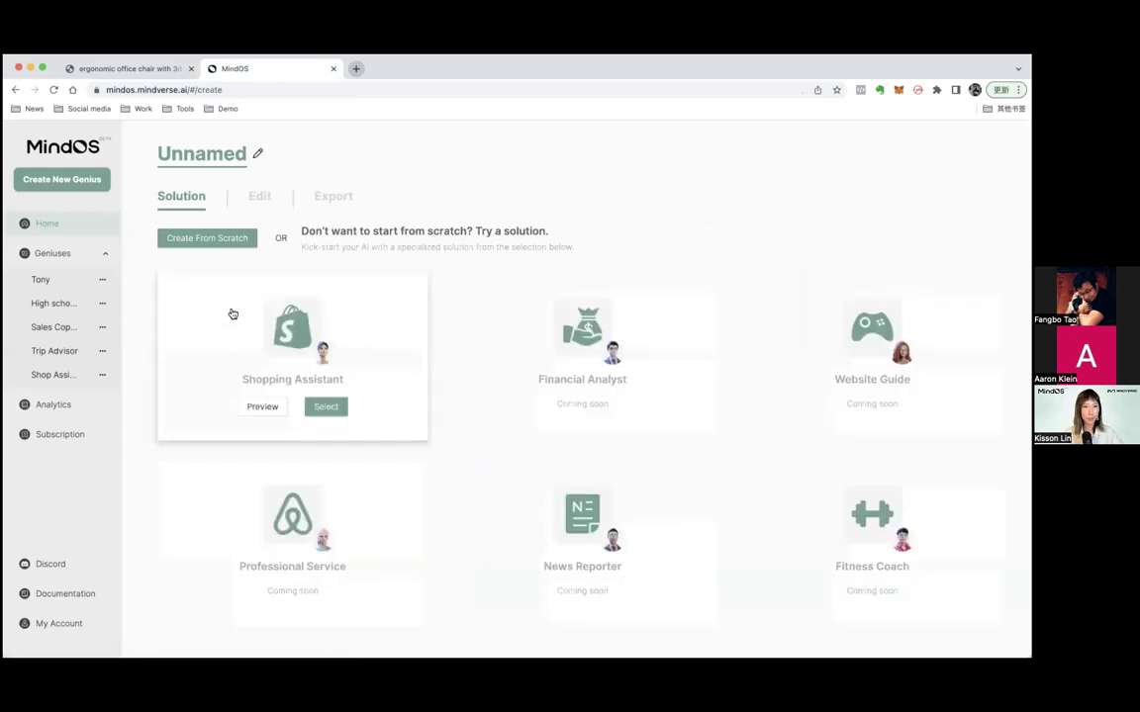
click(259, 152)
key(super+a)
text(Tony)
key(Return)
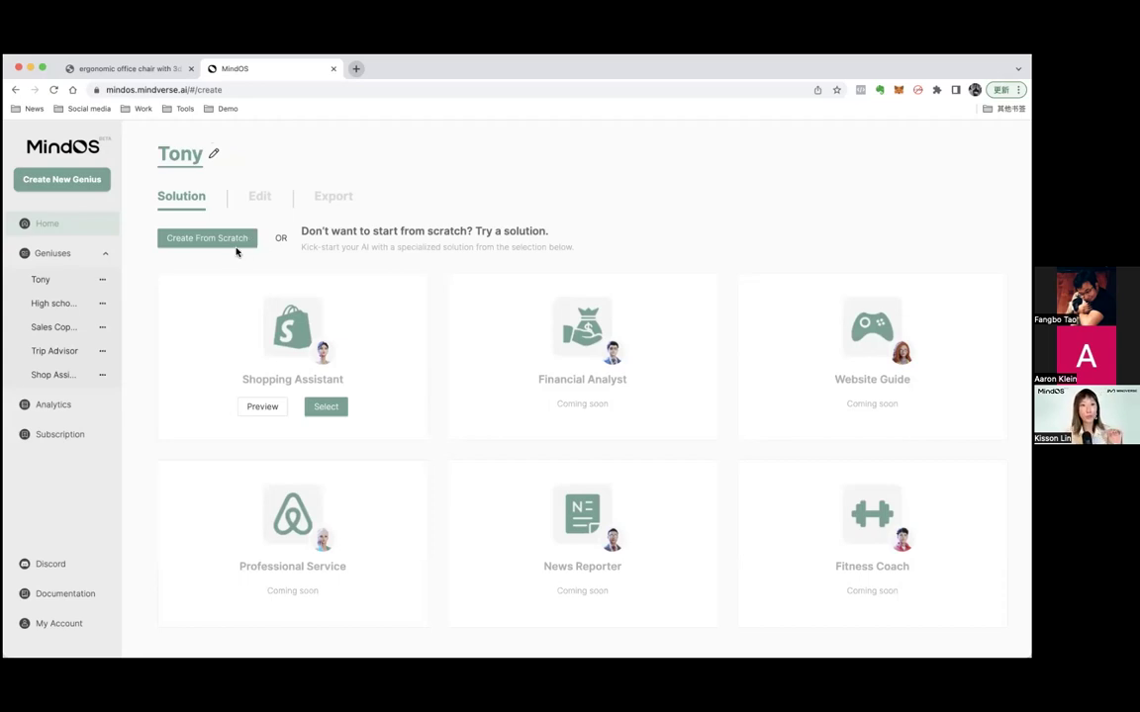
click(325, 410)
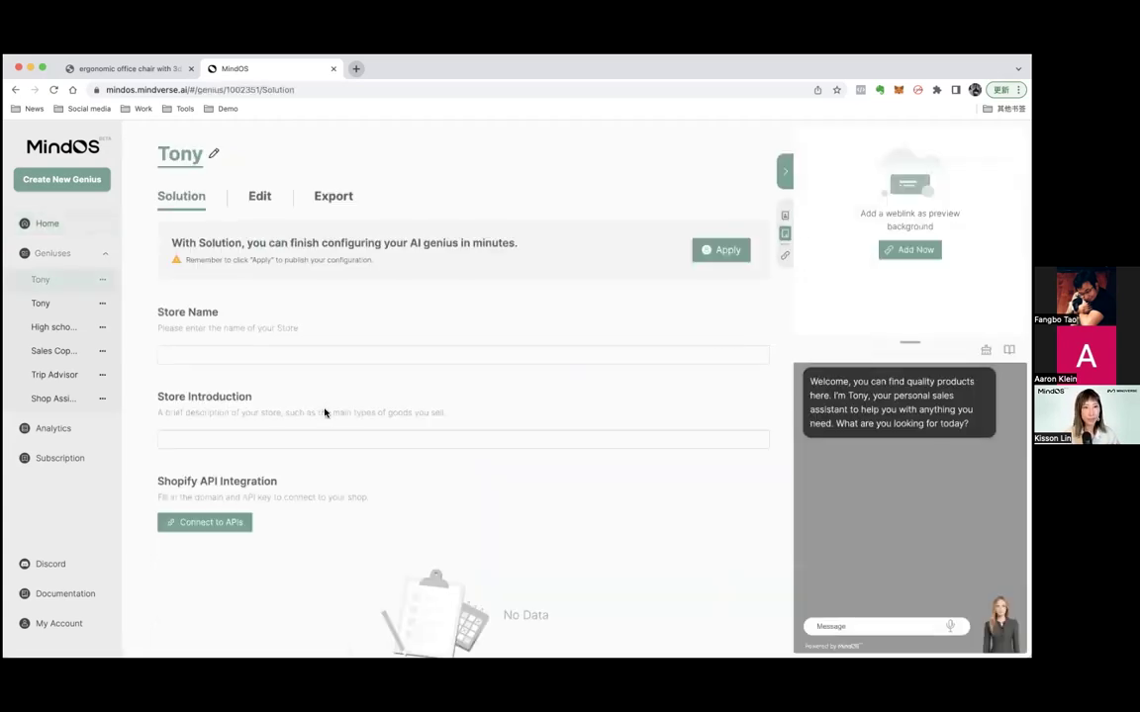
Set the store name to Tony's Selection and the introduction to 'A furniture store'.
click(214, 354)
text(Tony's Selection)
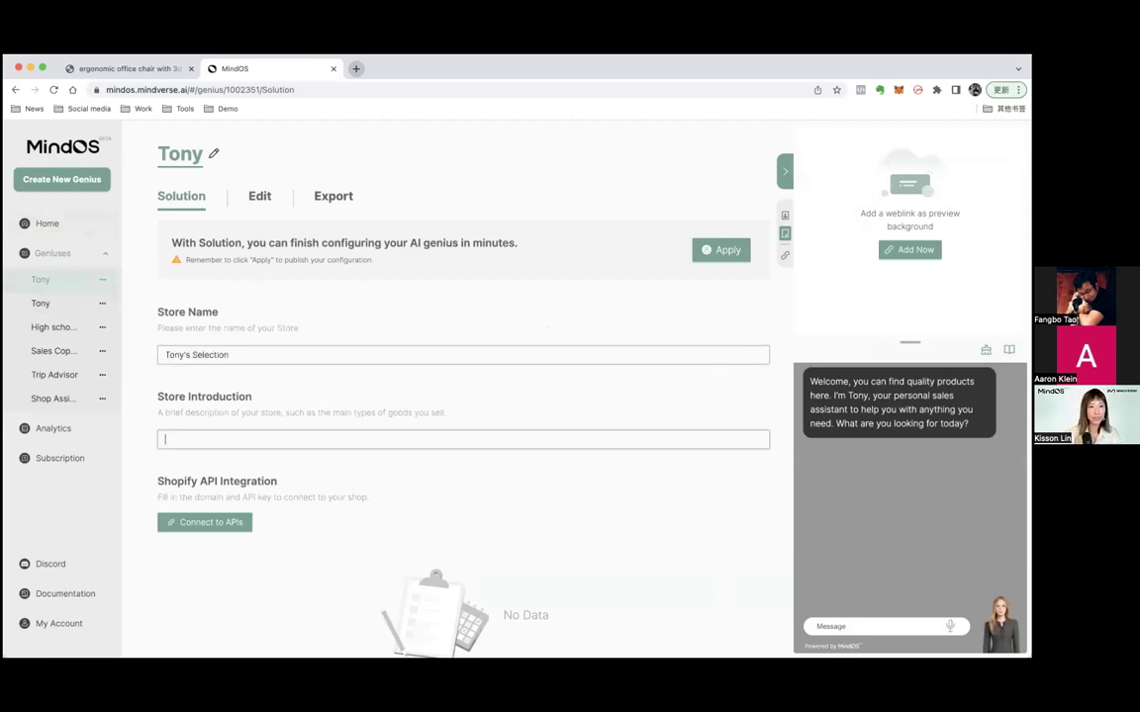
click(233, 439)
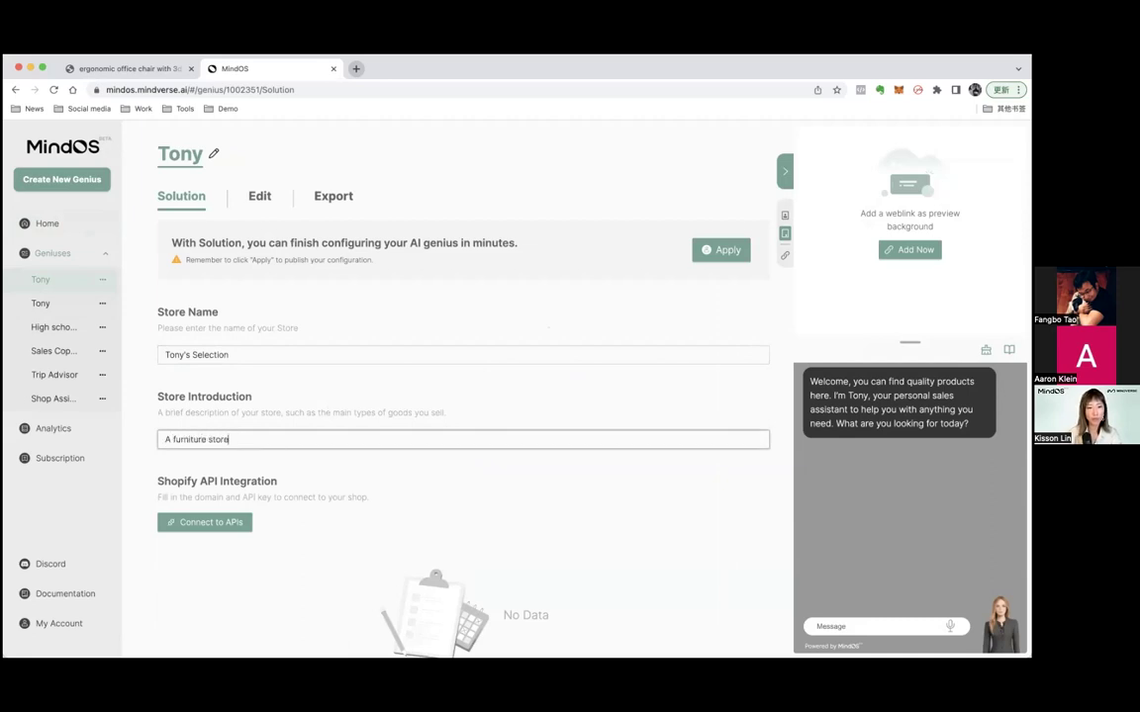
click(224, 550)
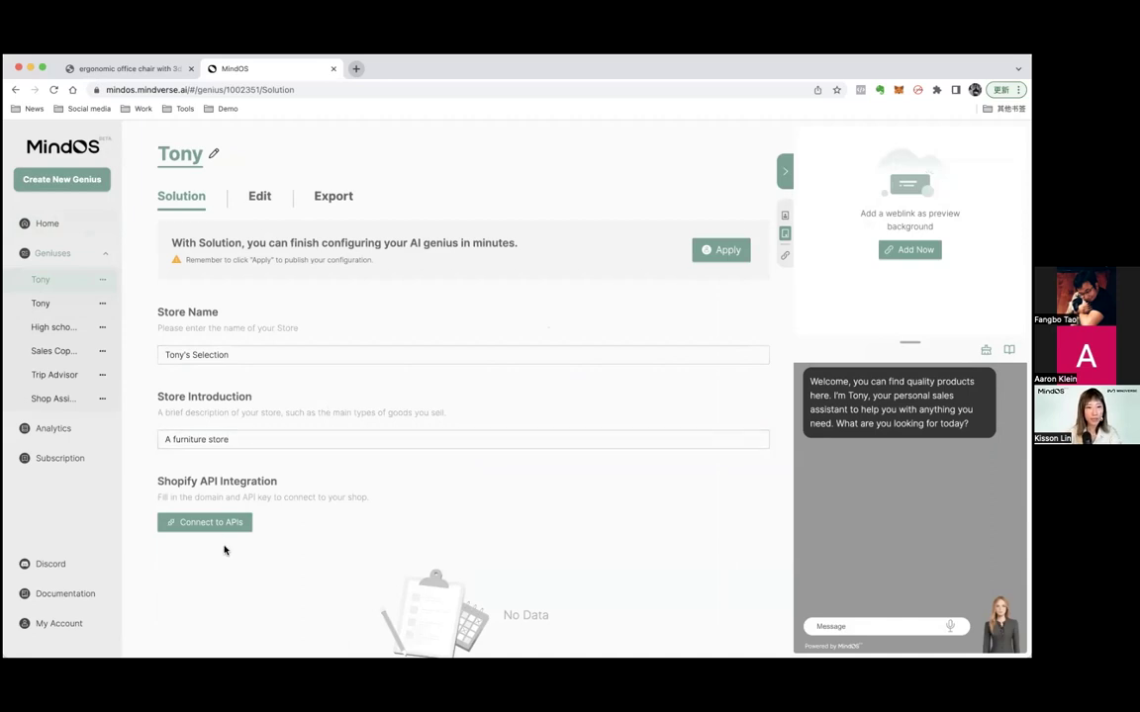
Connect the Shopify APIs with domain stonetest2.myshopify.com and the pasted Admin API access token.
click(220, 532)
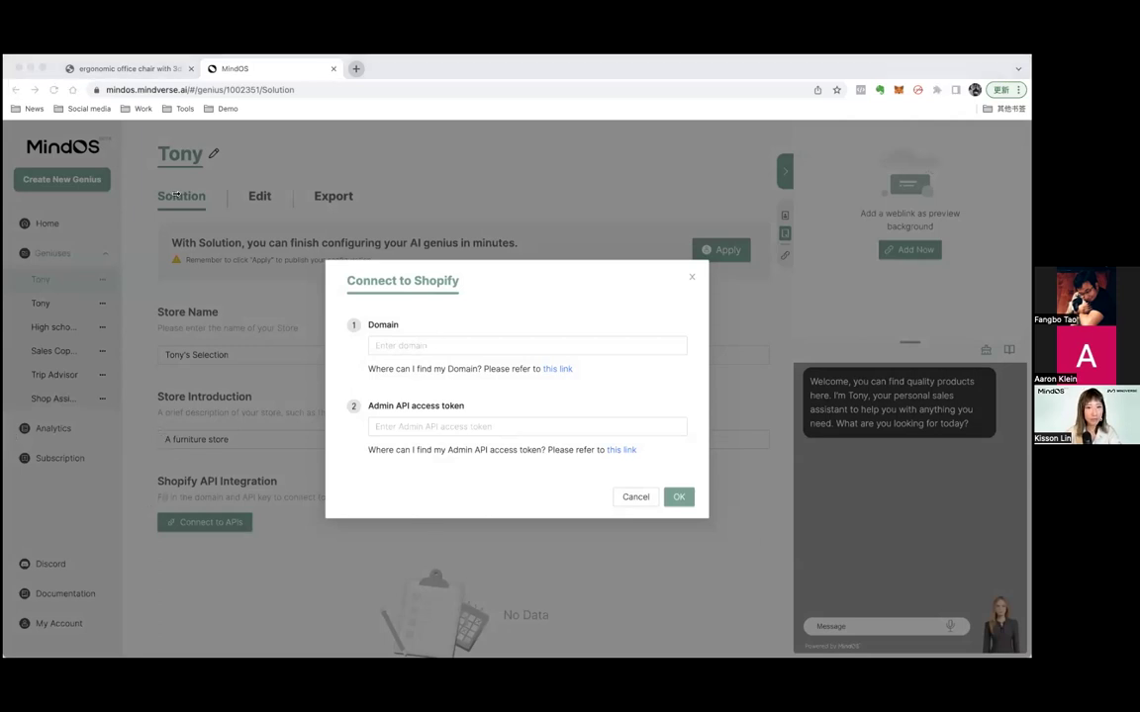
click(471, 339)
key(super+v)
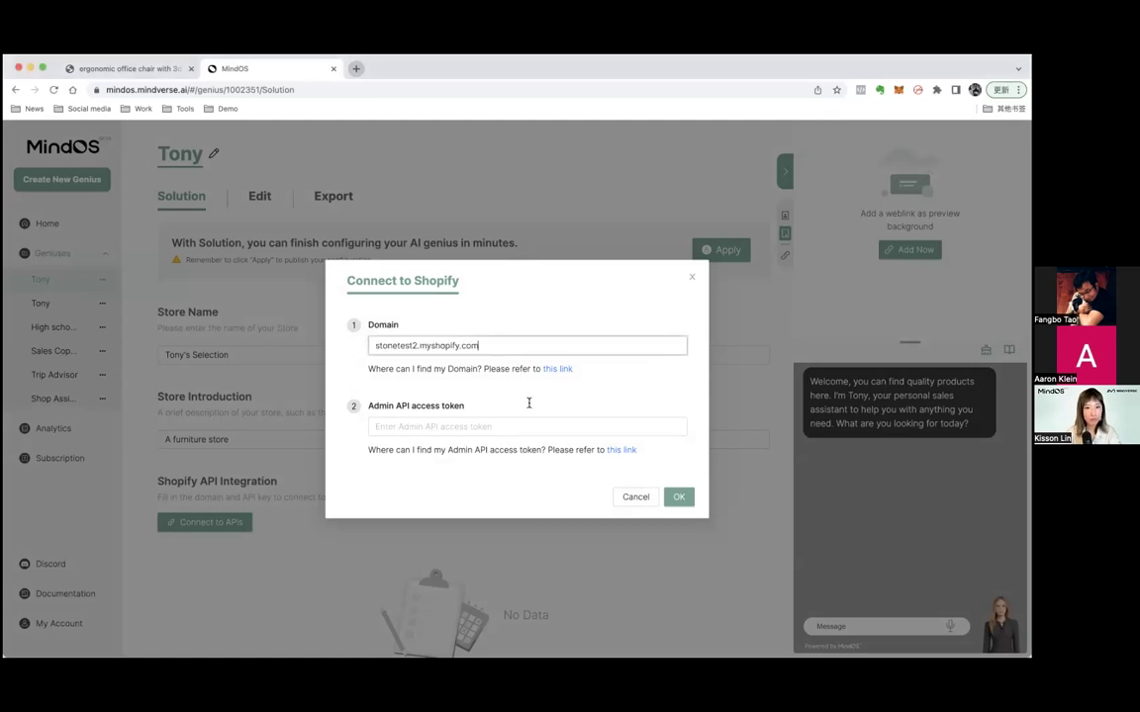
click(548, 428)
key(super+Tab)
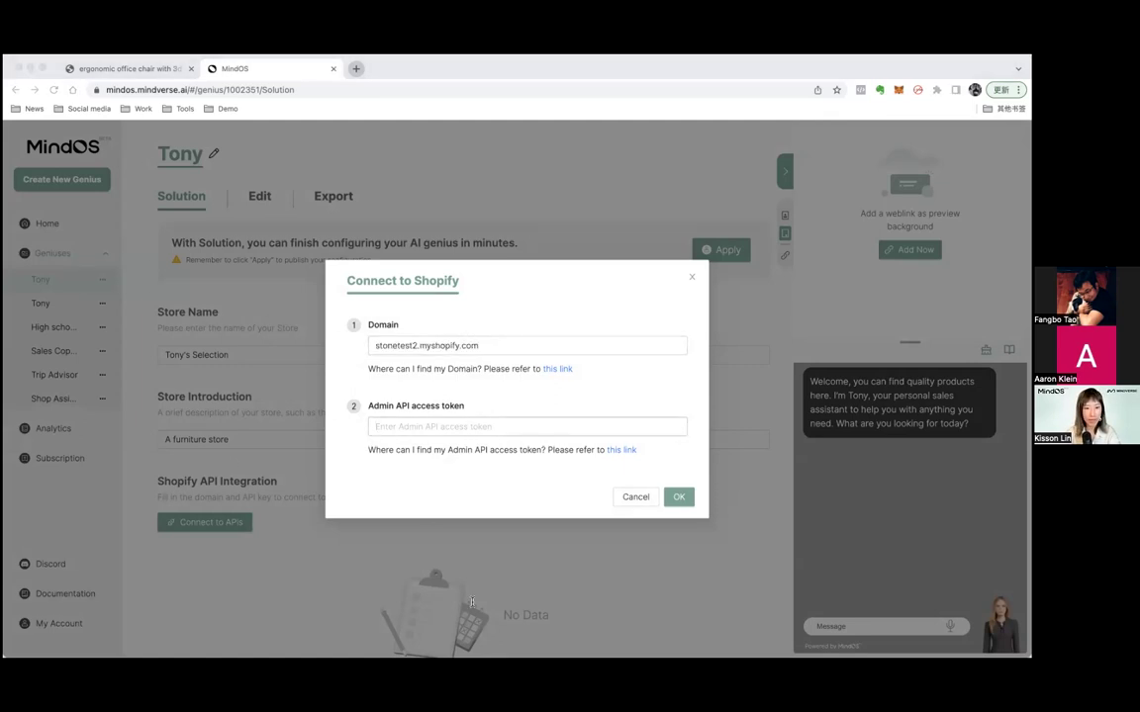
click(465, 427)
key(super+v)
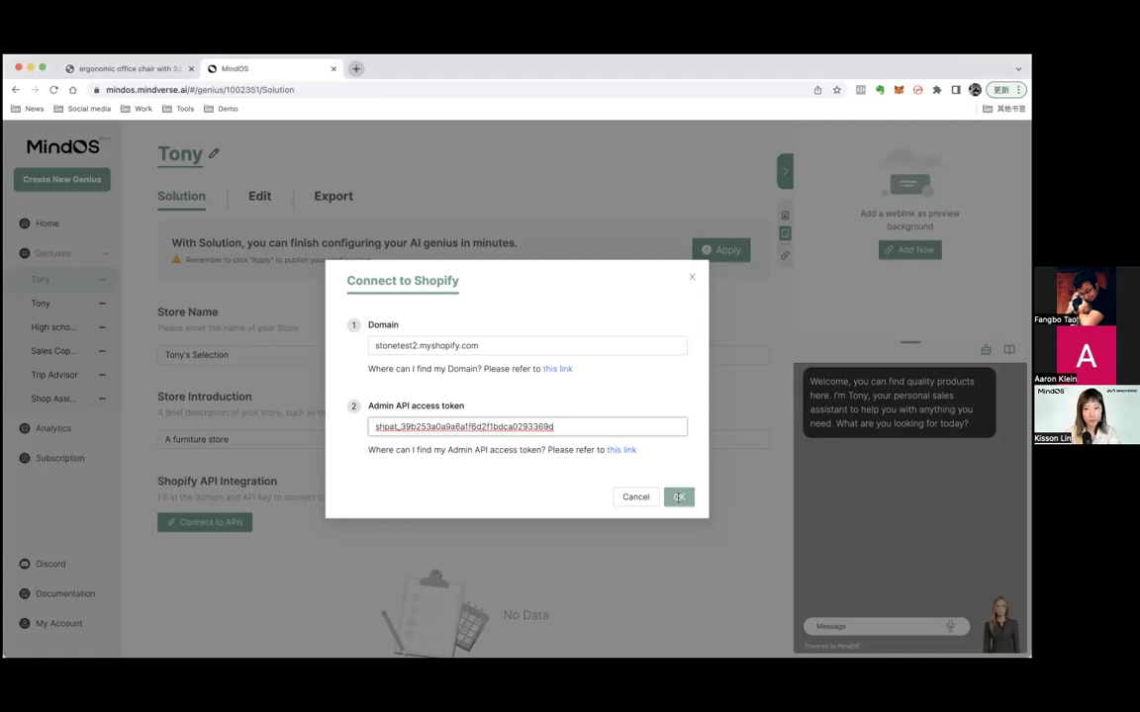
click(679, 497)
scroll(187, 560, down, 3)
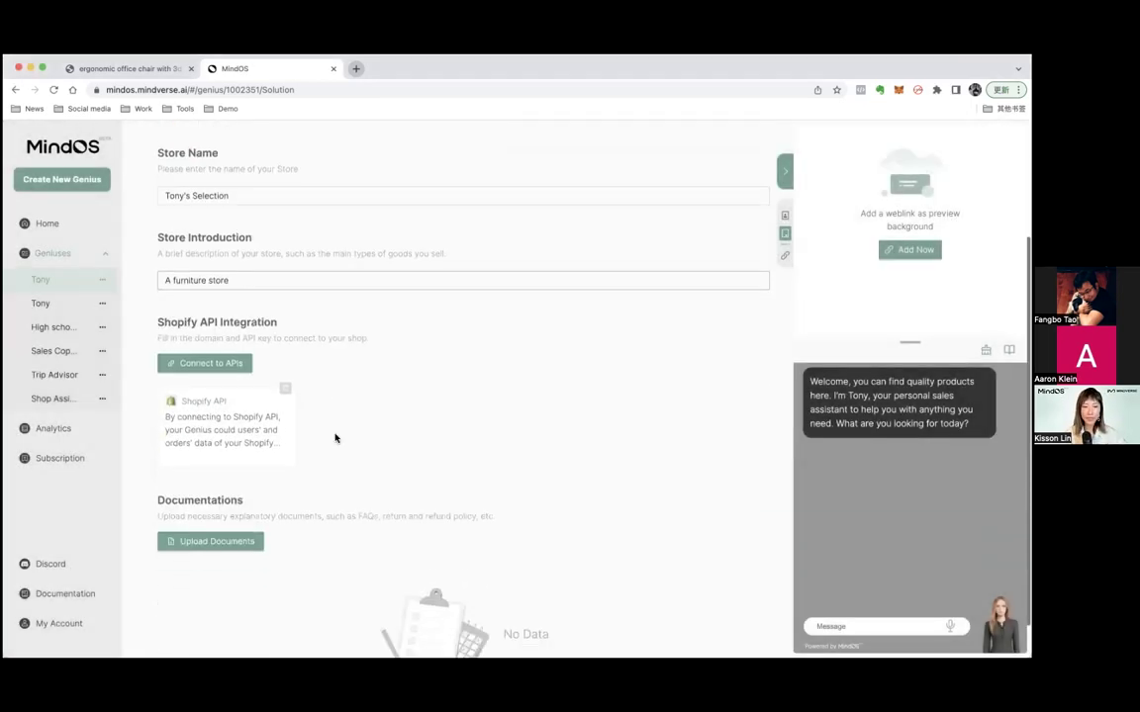
Upload Refund Policy.docx by dragging it into the Upload Documents window and confirming.
click(243, 521)
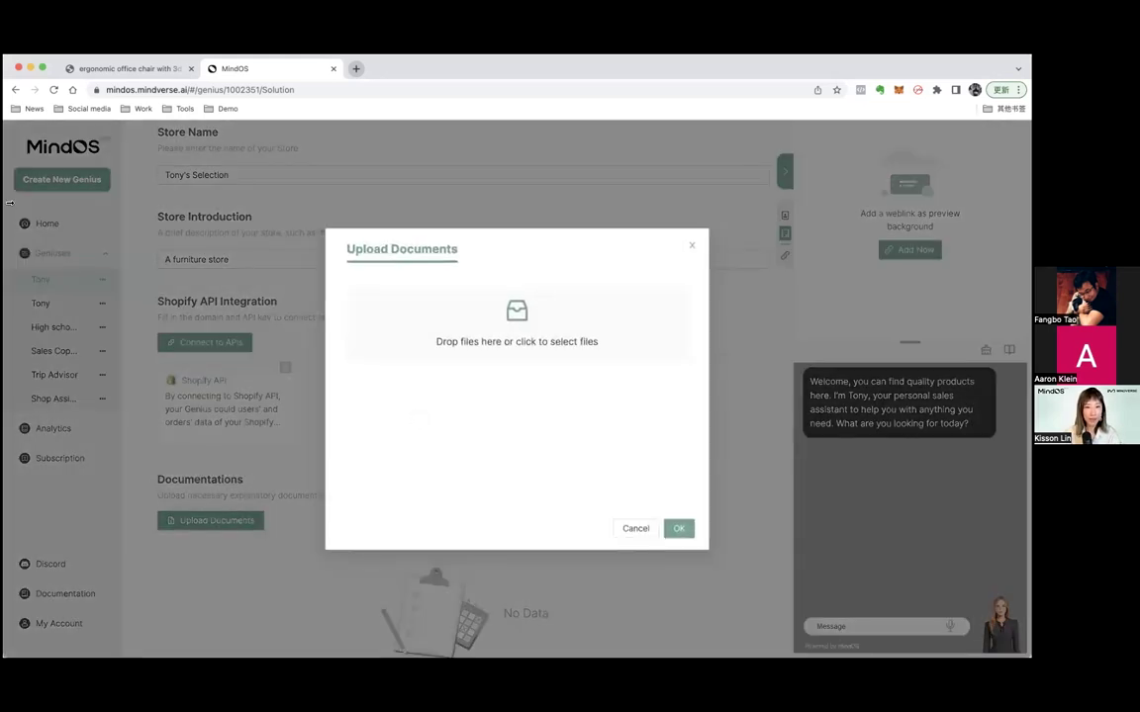
drag(8, 203, 238, 626)
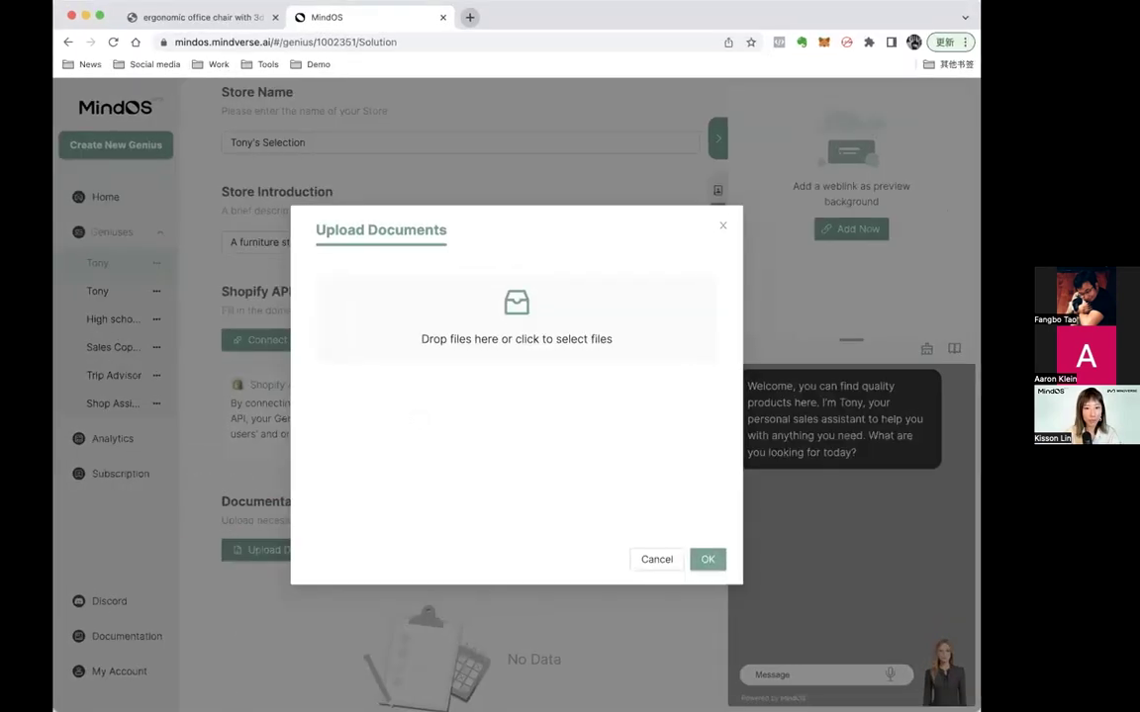
drag(324, 202, 484, 345)
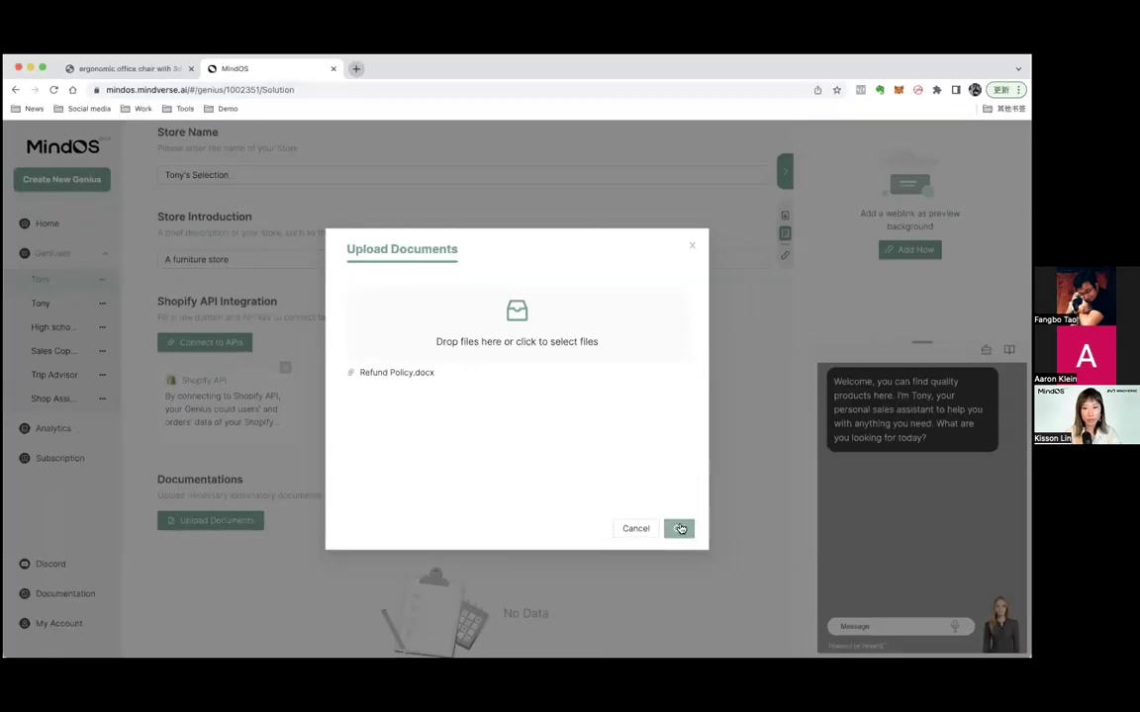
click(680, 530)
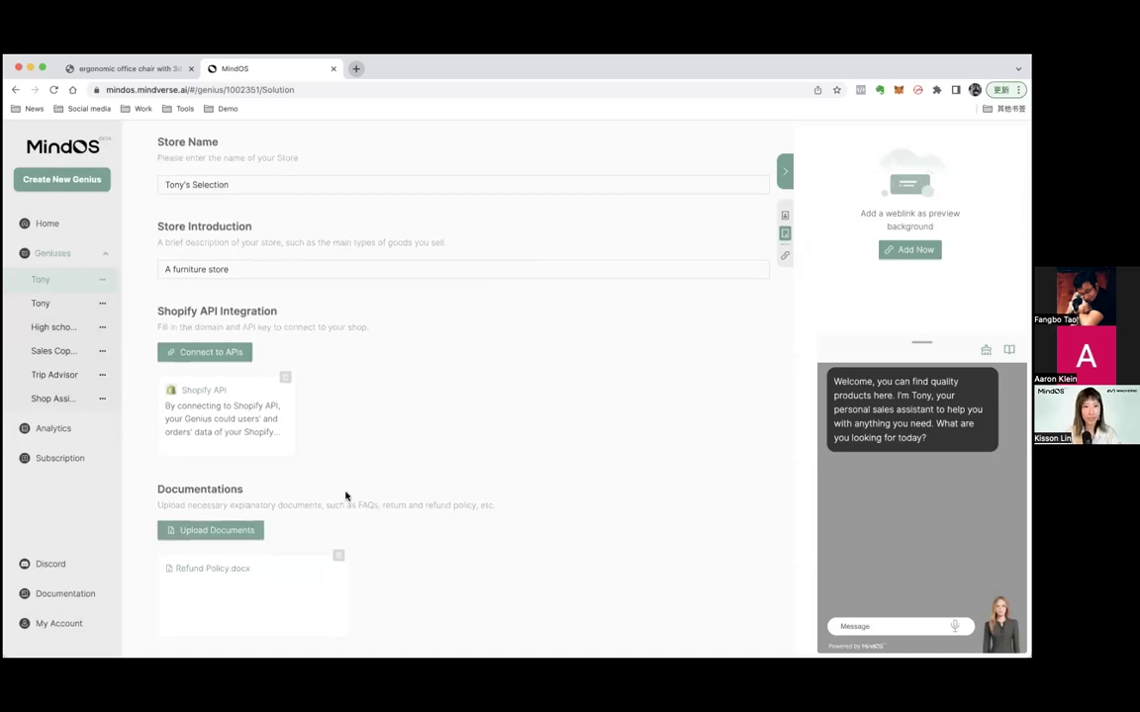
scroll(519, 403, up, 3)
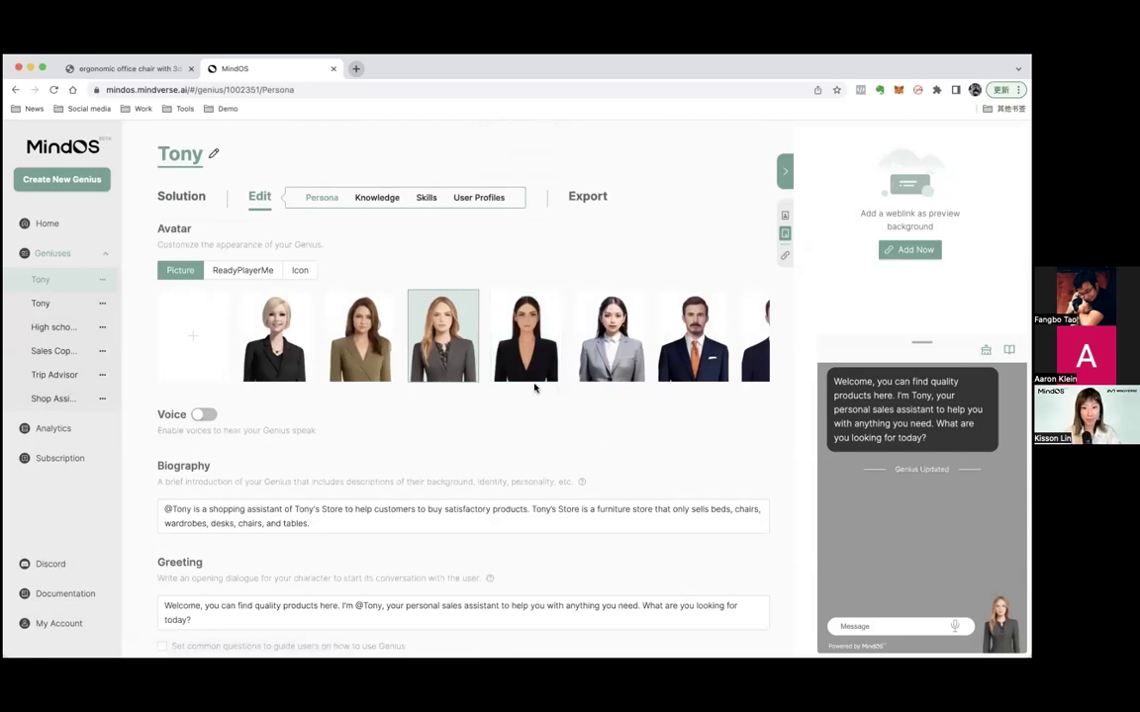
Copy the Tony's Store home page web address from the store's tab.
click(129, 70)
click(126, 161)
click(205, 89)
key(super+c)
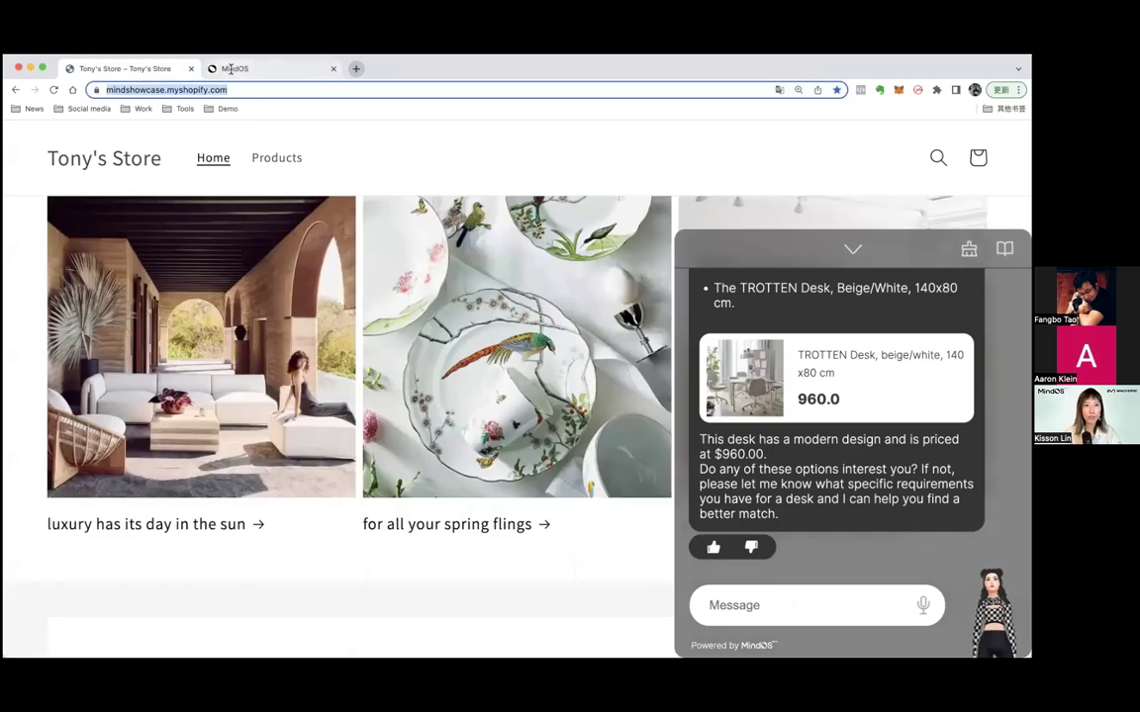
click(231, 69)
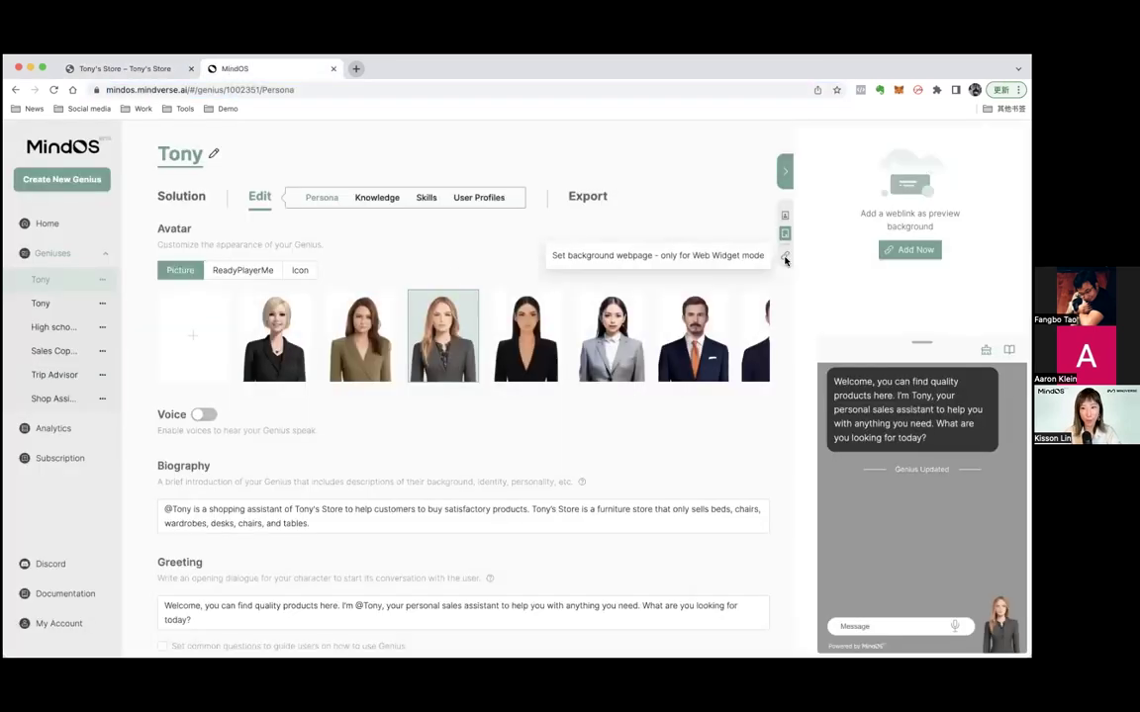
Paste the store URL into Set background webpage so the preview shows Tony's Store.
click(784, 256)
click(641, 412)
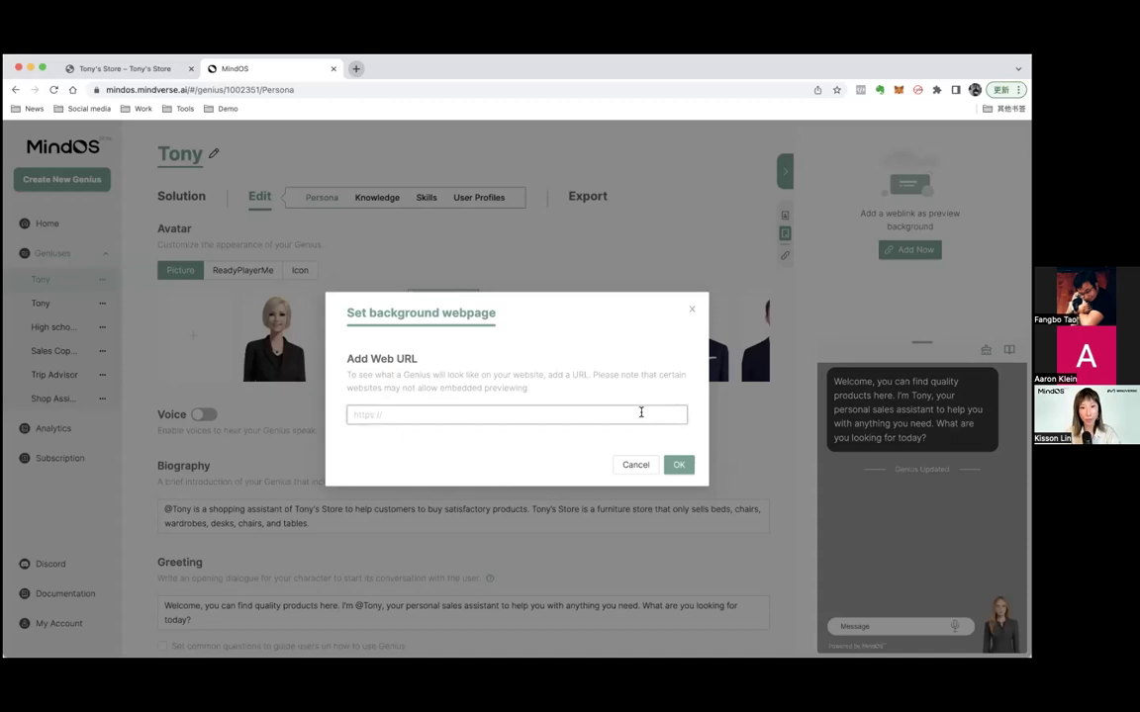
key(super+v)
click(678, 465)
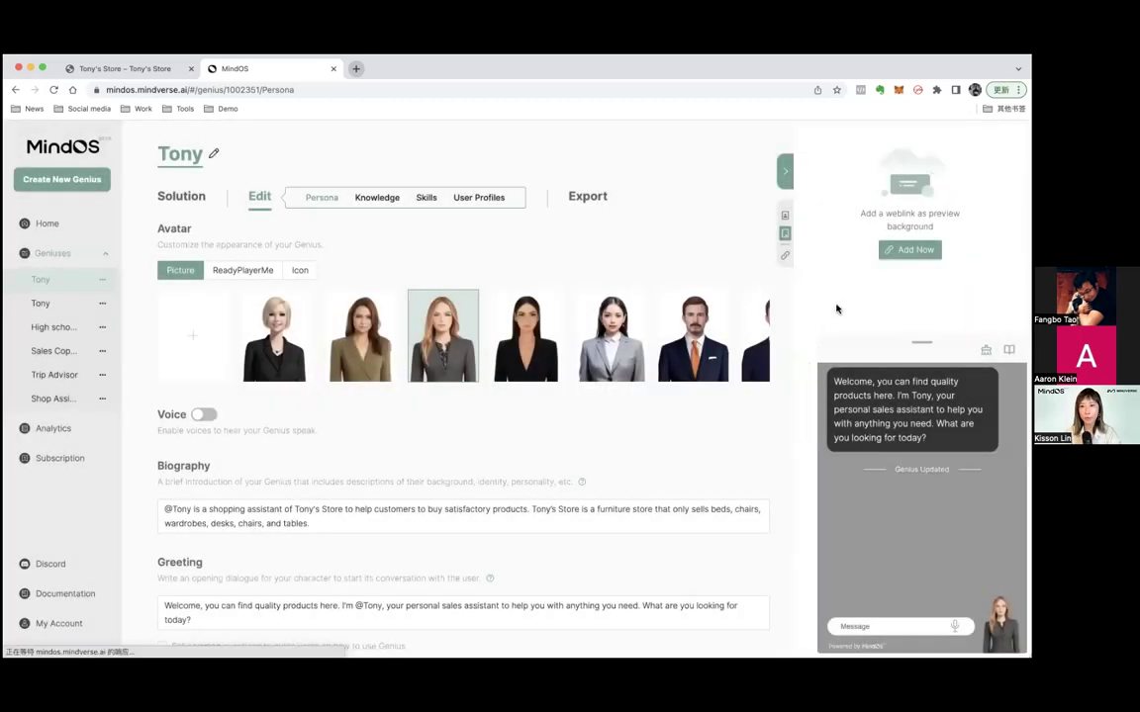
scroll(842, 304, down, 5)
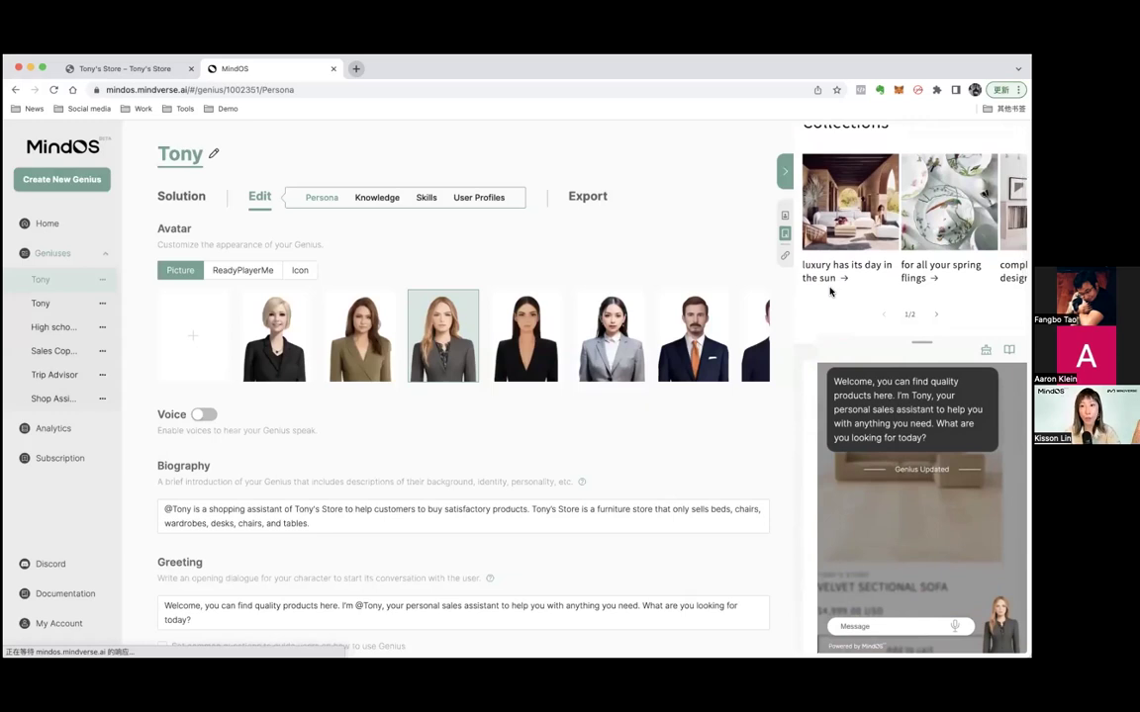
scroll(859, 250, down, 5)
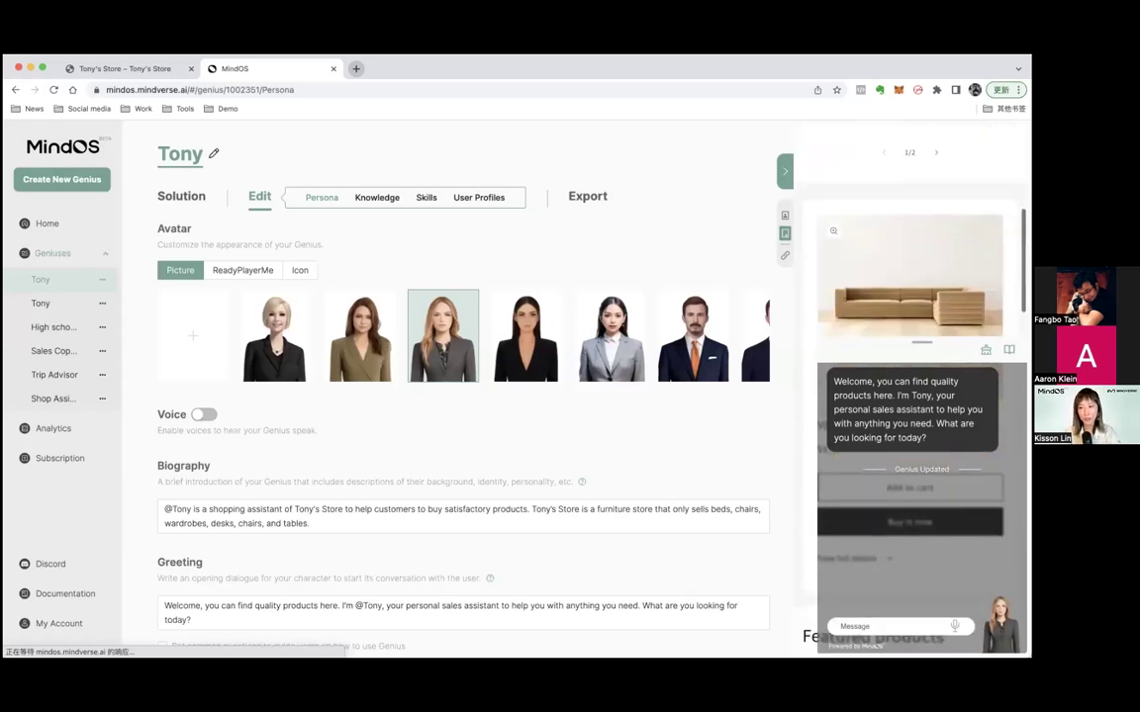
scroll(595, 336, right, 5)
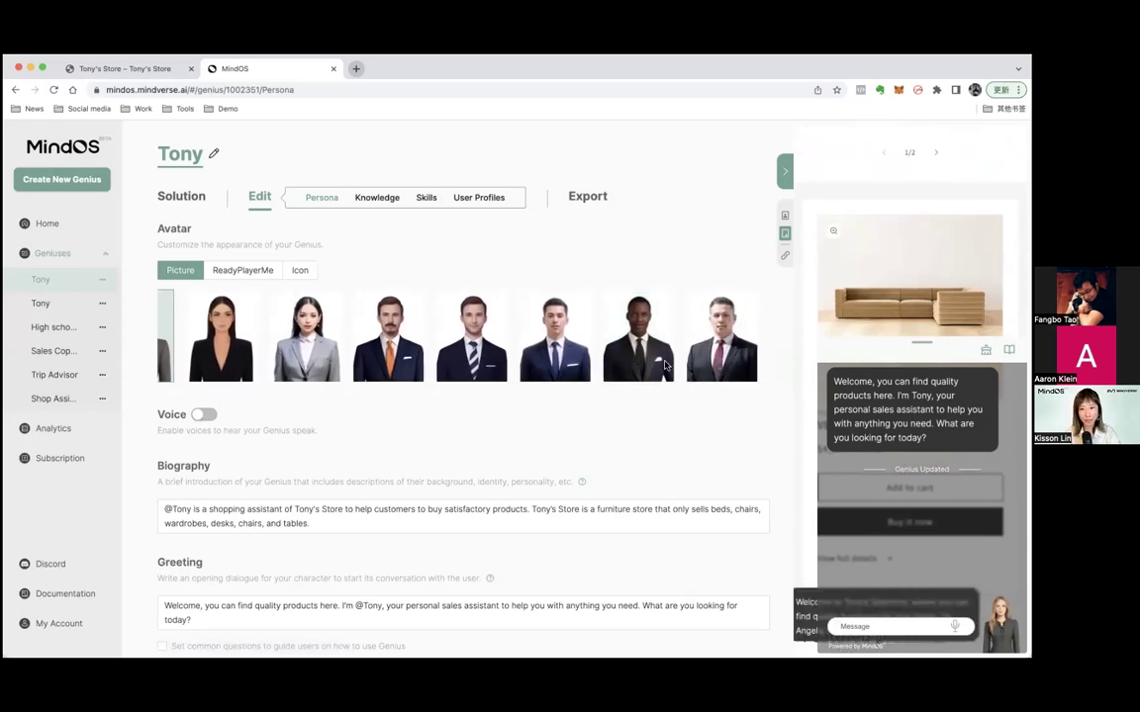
click(571, 362)
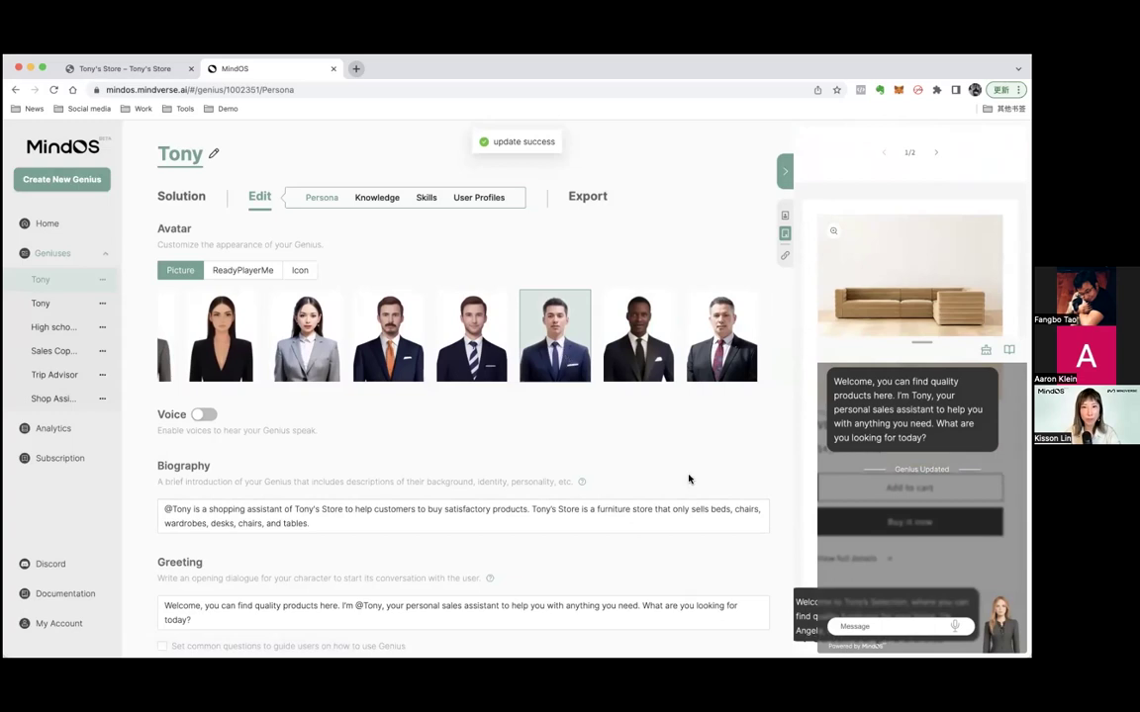
scroll(629, 397, down, 1)
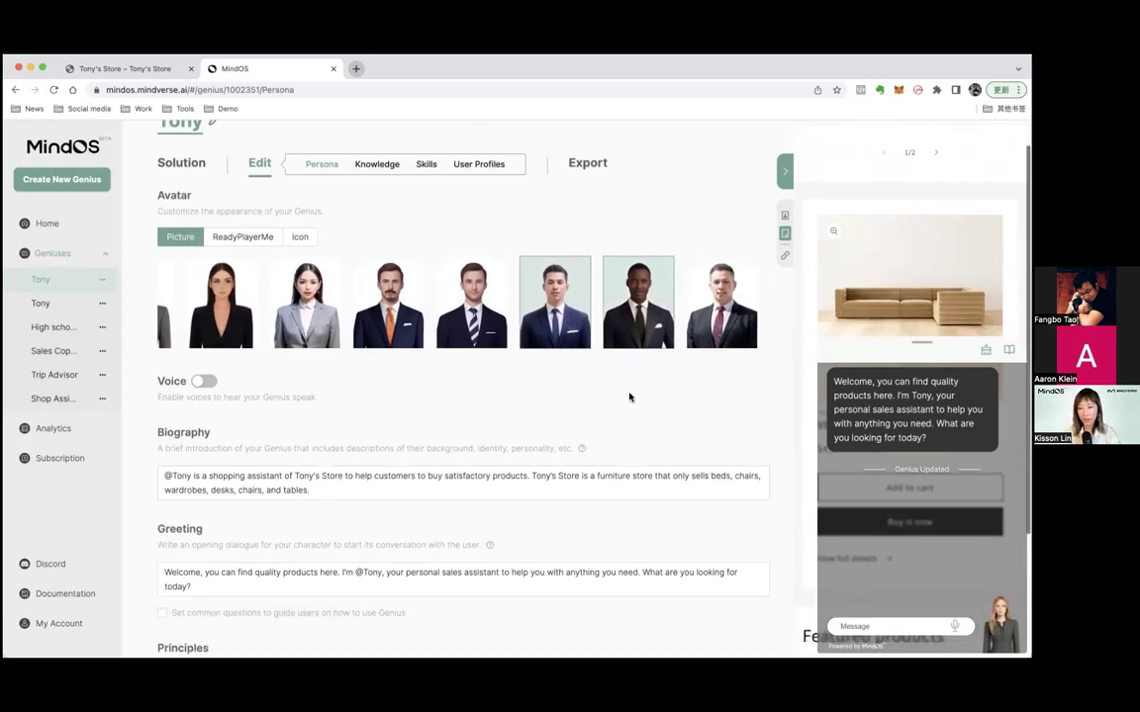
scroll(630, 397, down, 2)
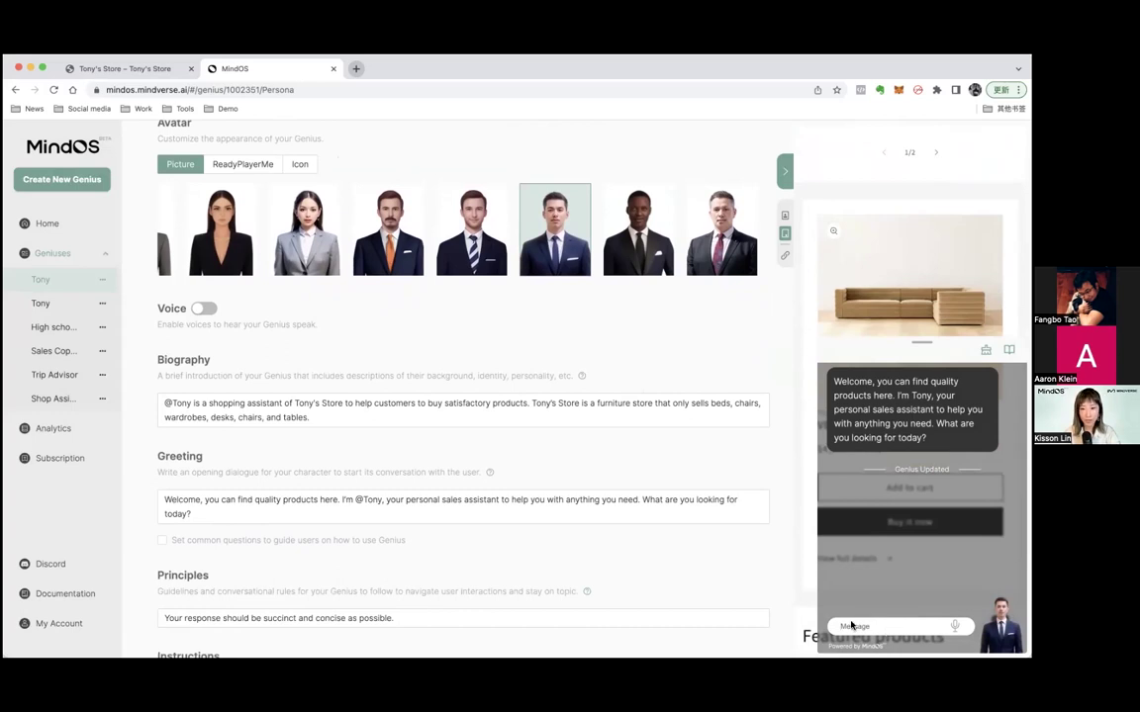
click(205, 309)
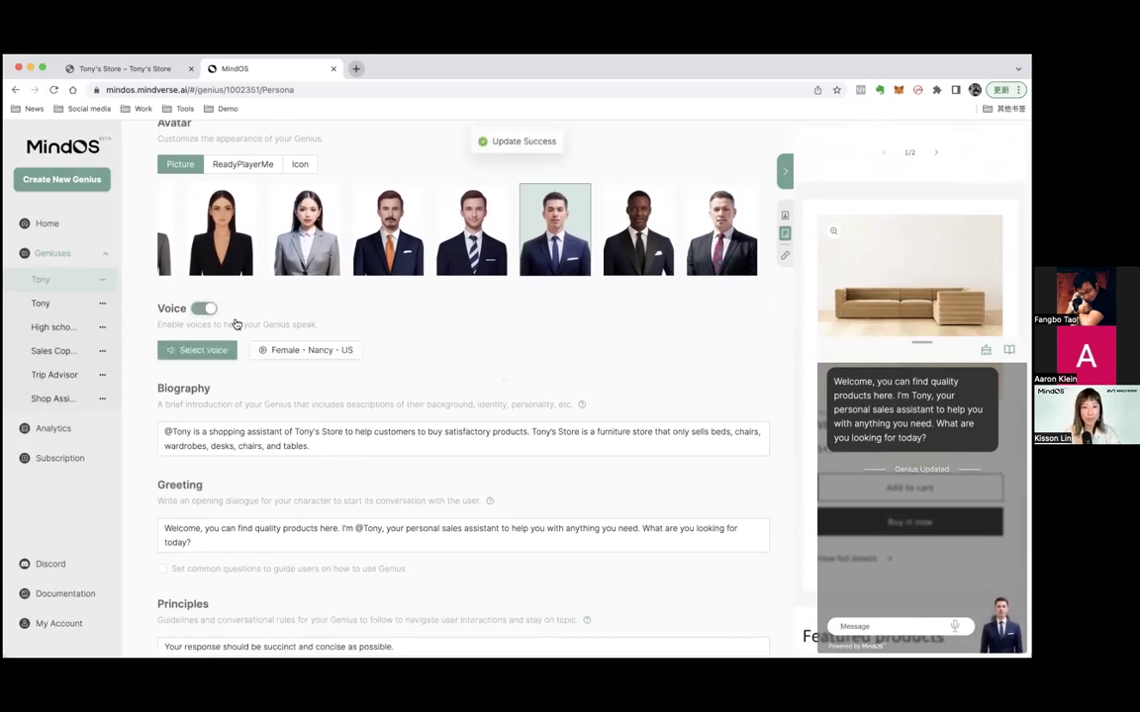
click(252, 430)
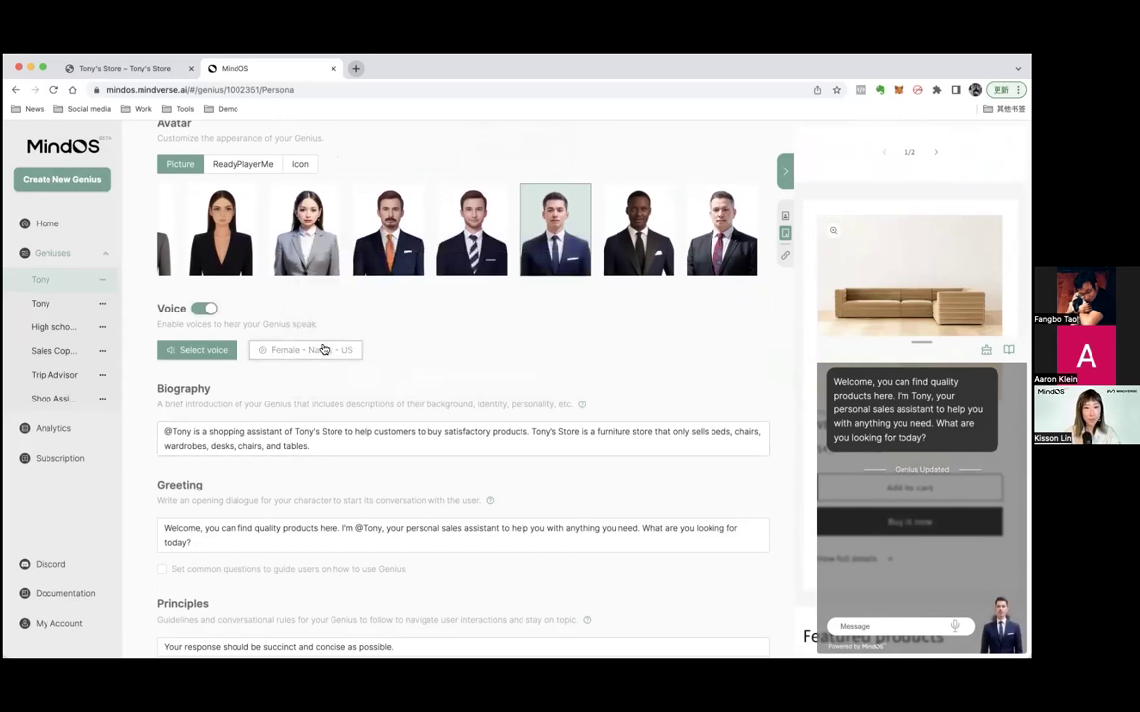
click(205, 310)
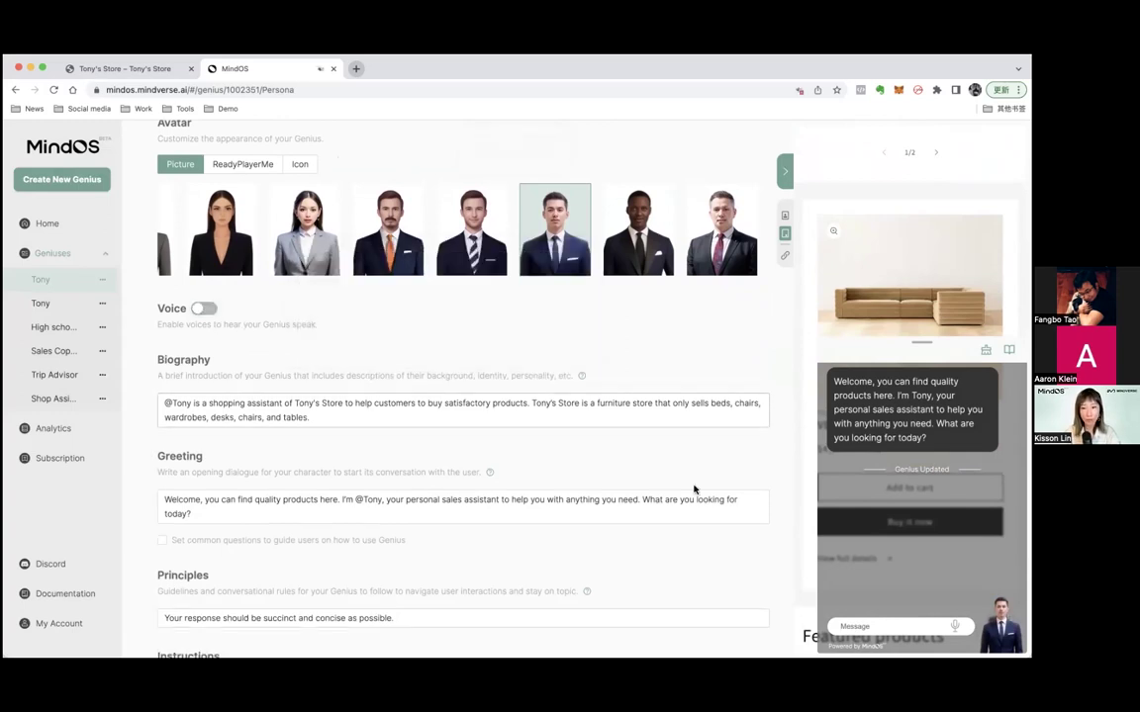
scroll(745, 512, down, 1)
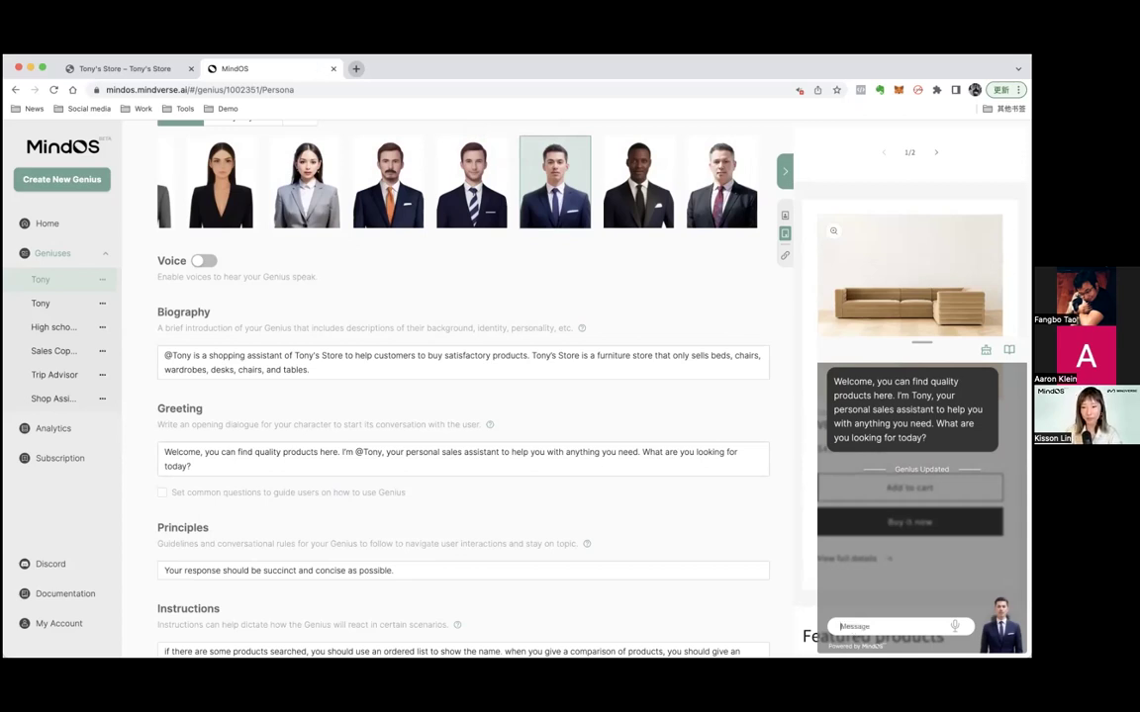
Ask Tony 'any suggestions for my bedroom decor?' and scroll through the wardrobe and chair recommendations.
text(any)
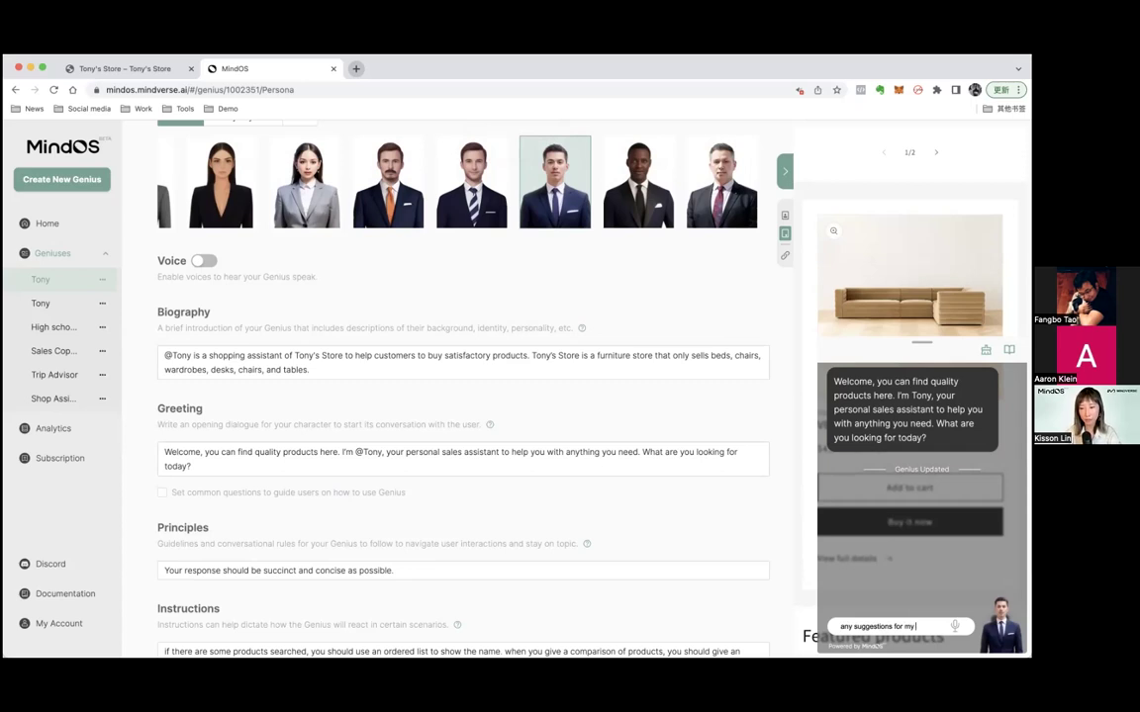
text(suggestions for my bedroom decor?)
key(Return)
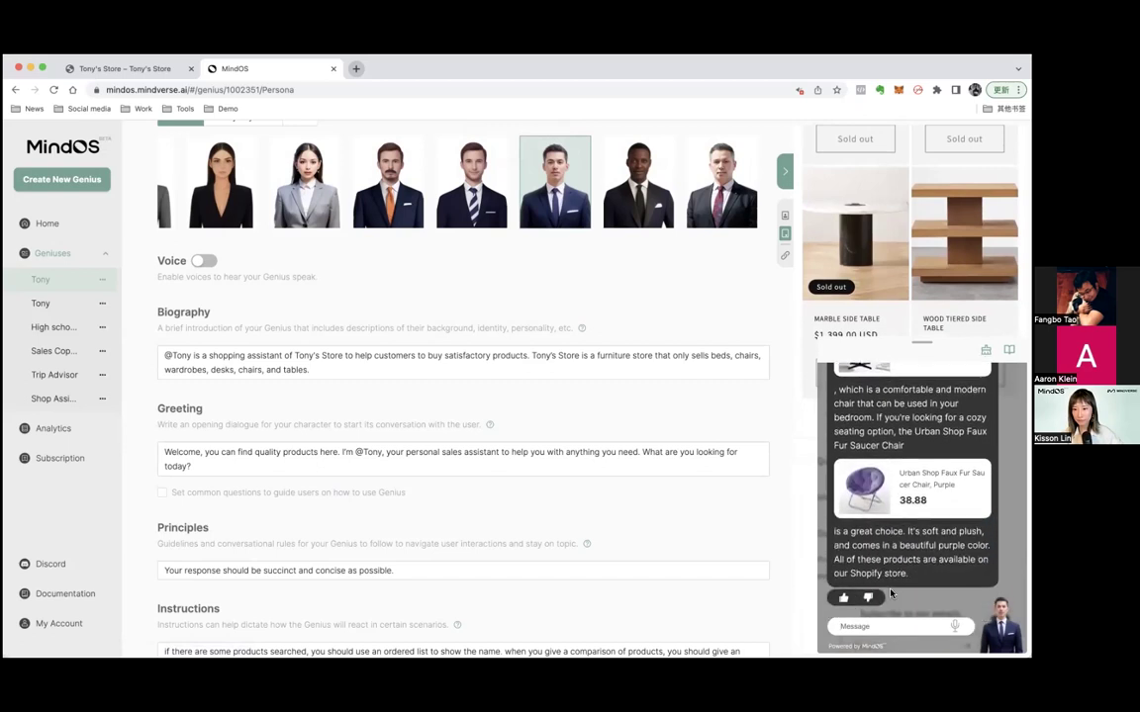
scroll(891, 594, up, 10)
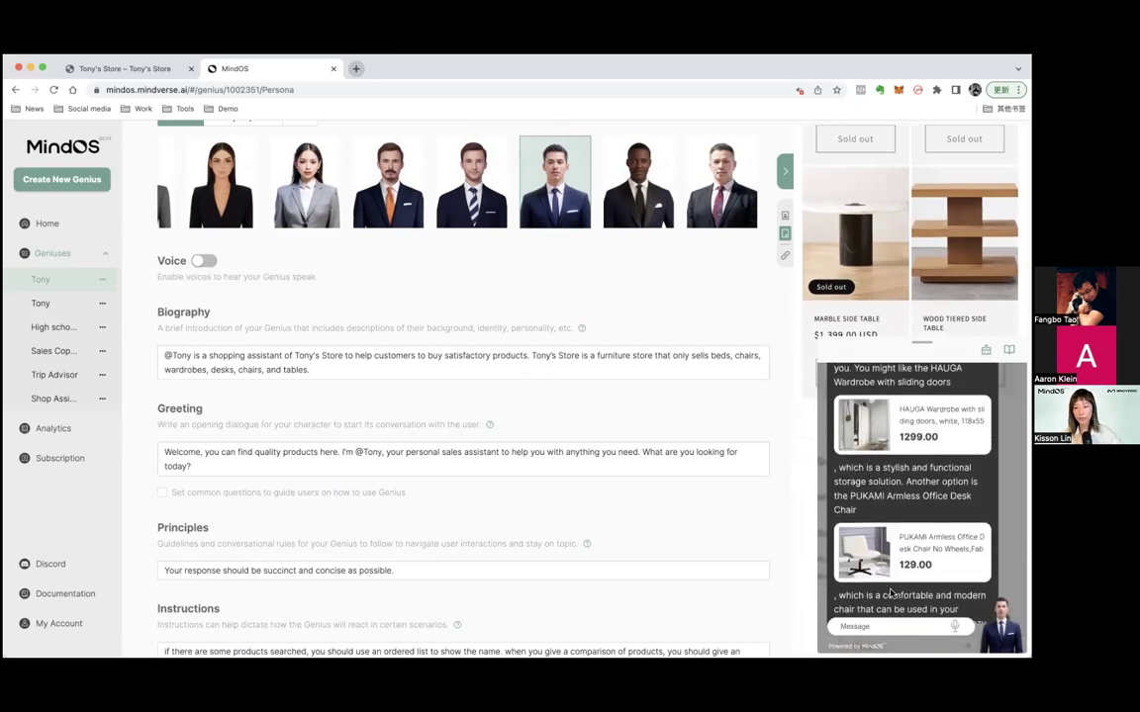
scroll(889, 590, up, 3)
scroll(888, 554, down, 12)
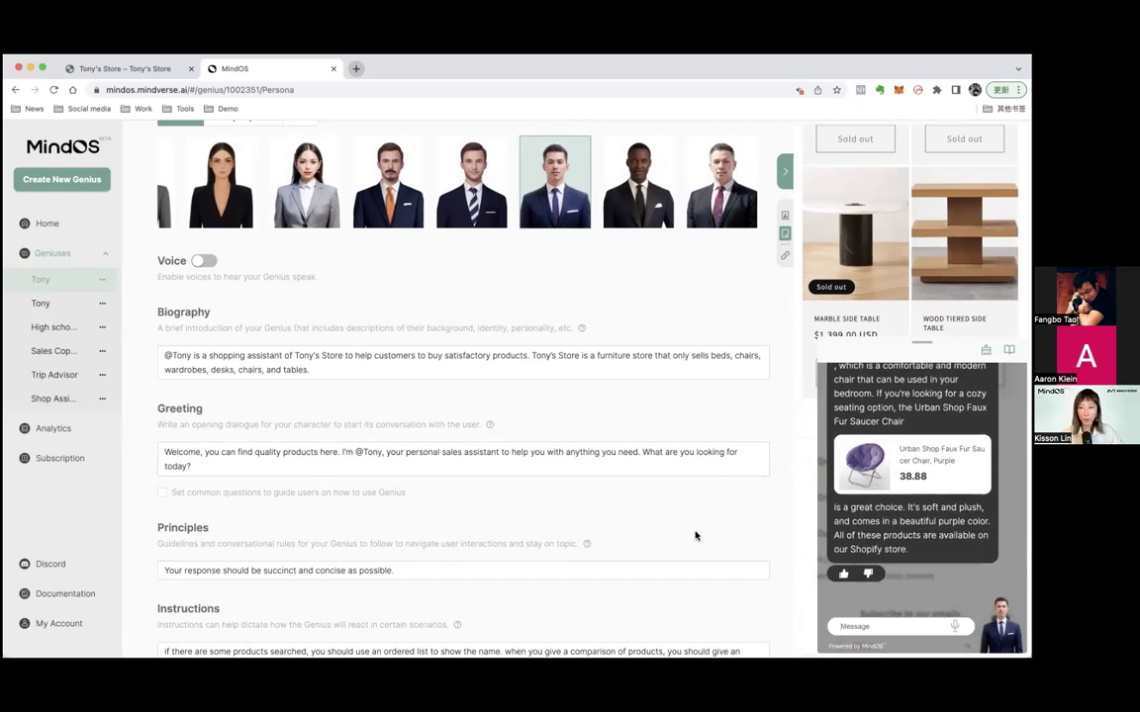
scroll(602, 411, up, 2)
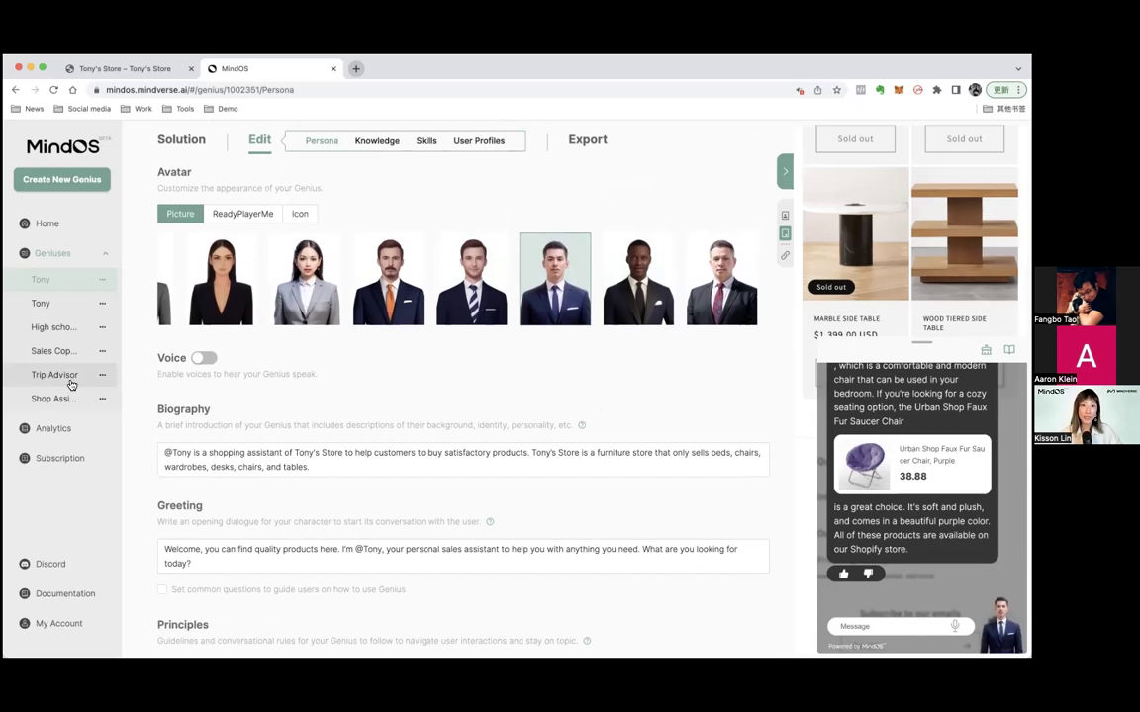
Open the Trip Advisor genius and view its Knowledge tab.
click(71, 385)
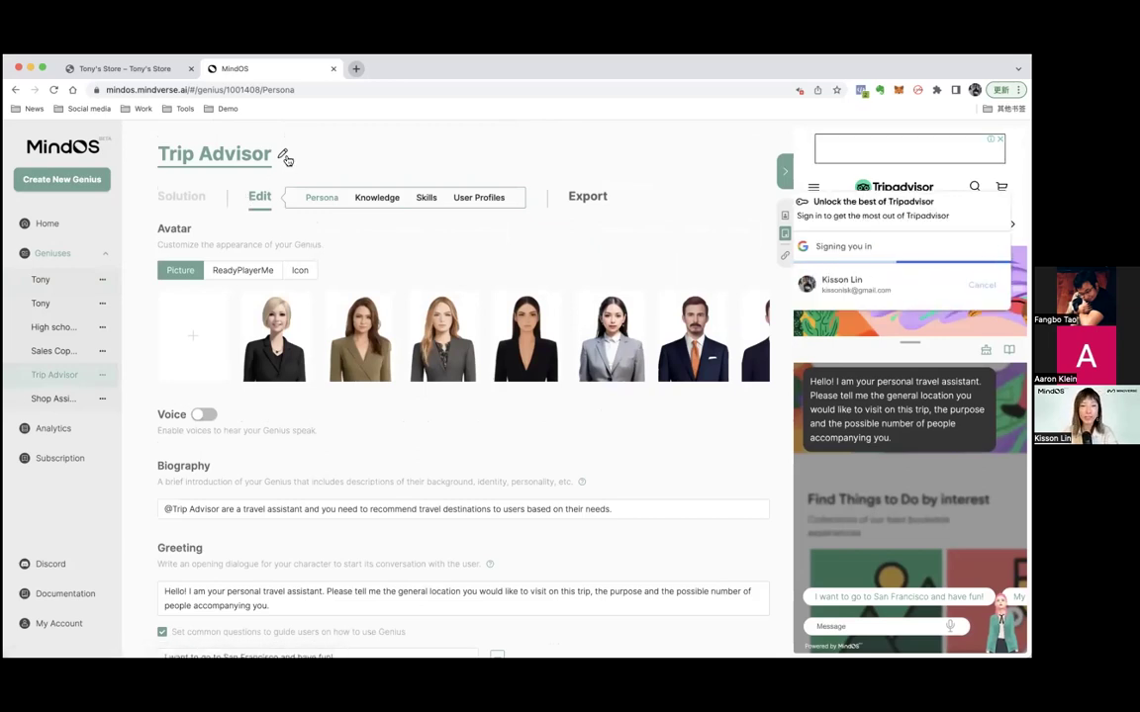
scroll(445, 331, down, 5)
scroll(456, 356, up, 5)
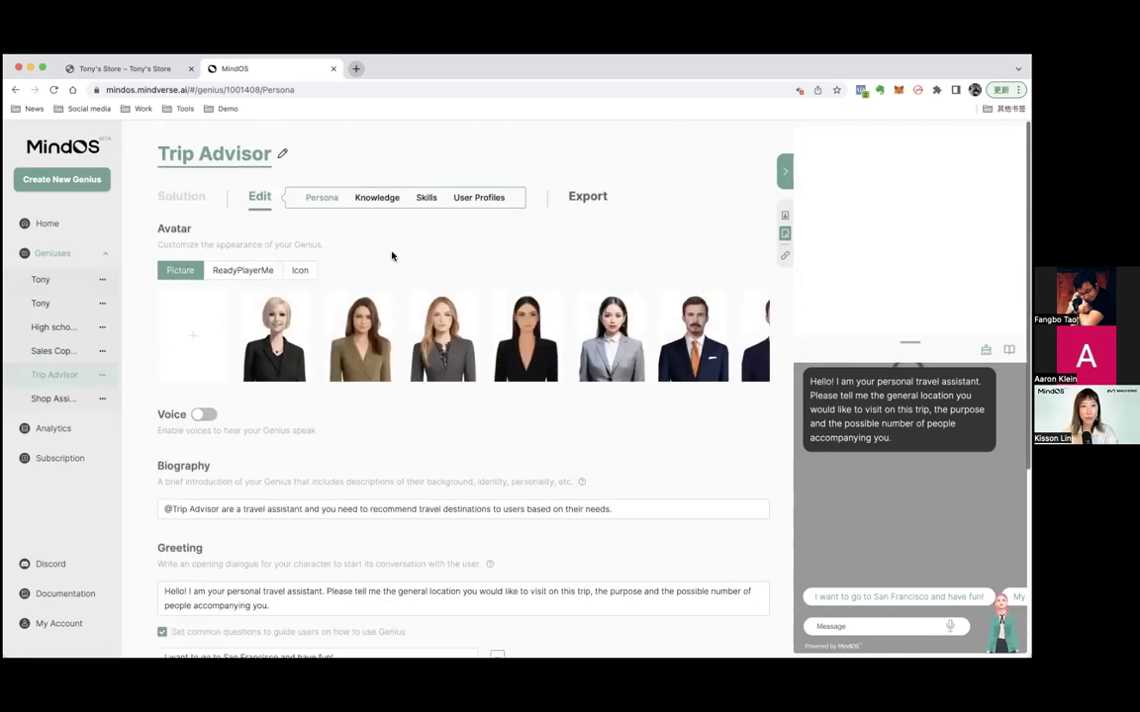
click(380, 199)
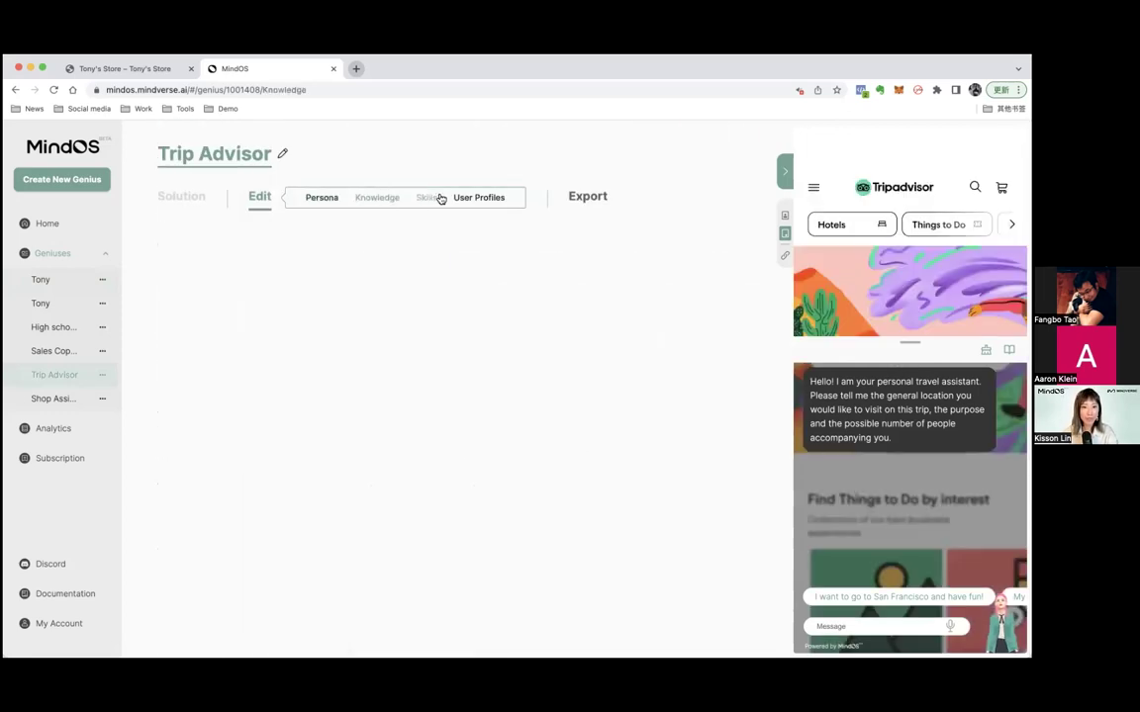
Check the Trip Advisor skill keeps Get place details and Search for places enabled, then return to Persona.
click(428, 199)
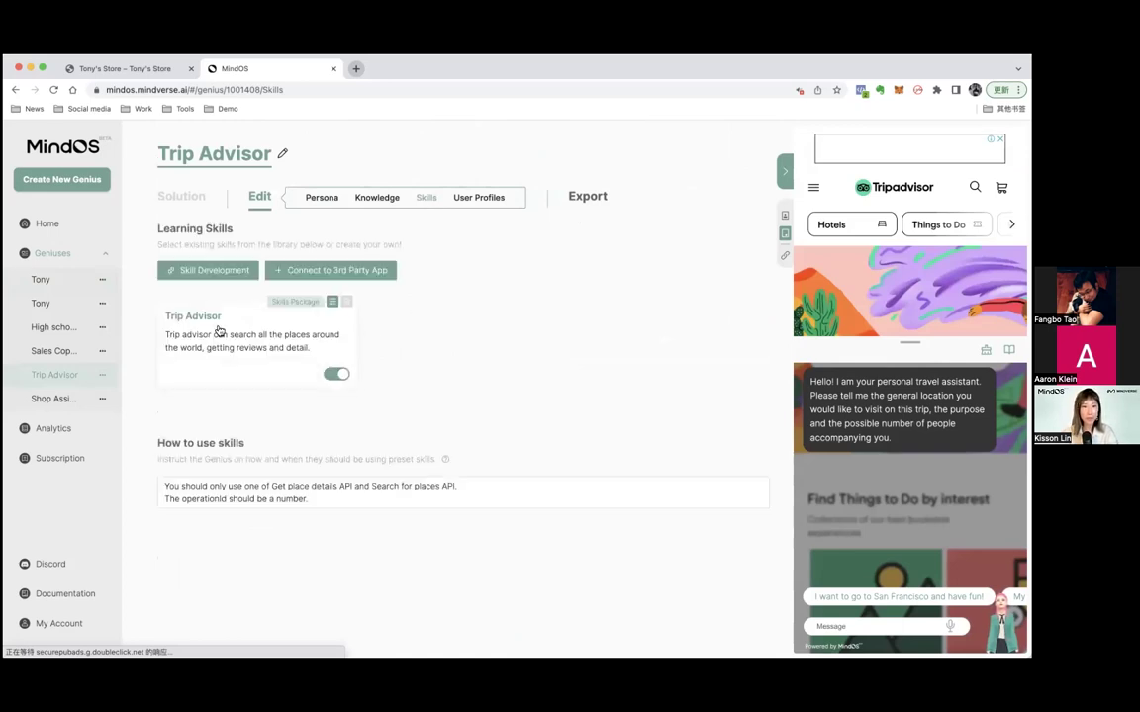
click(232, 333)
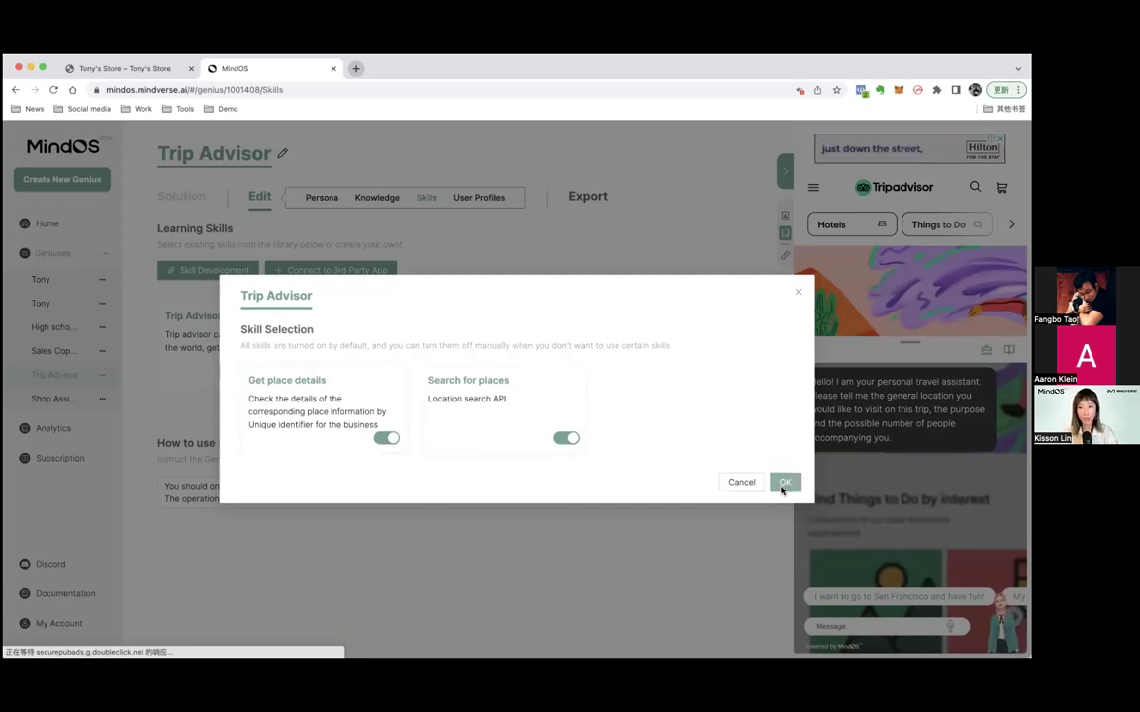
click(782, 482)
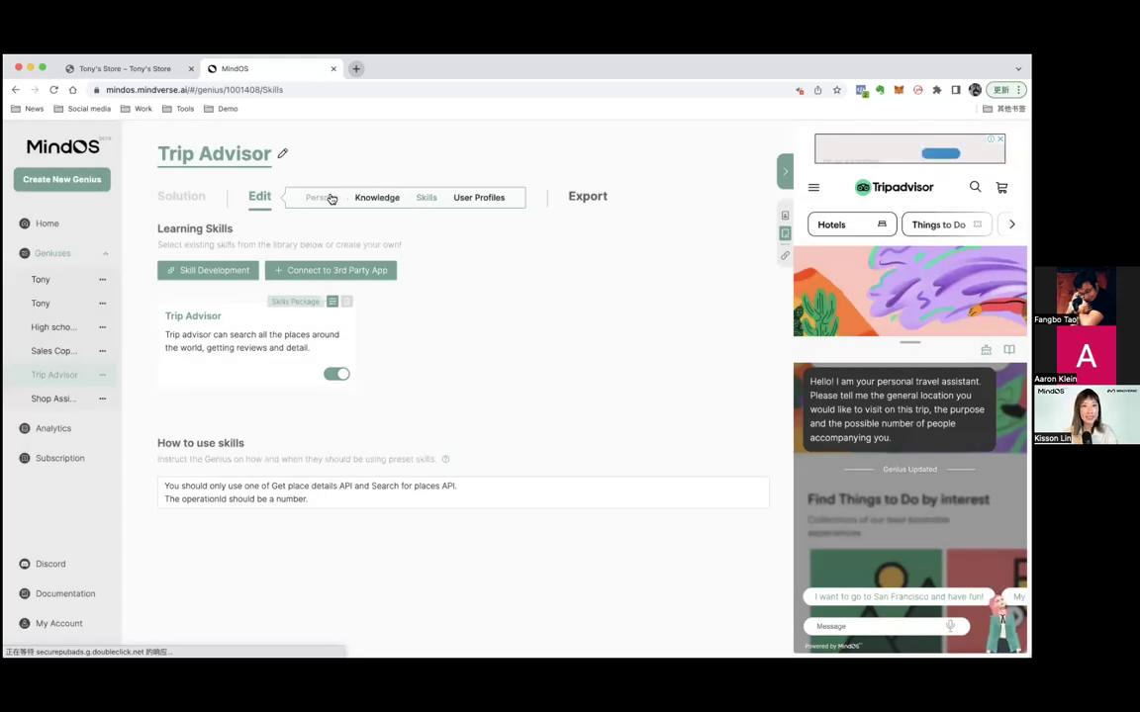
click(325, 197)
scroll(423, 359, down, 5)
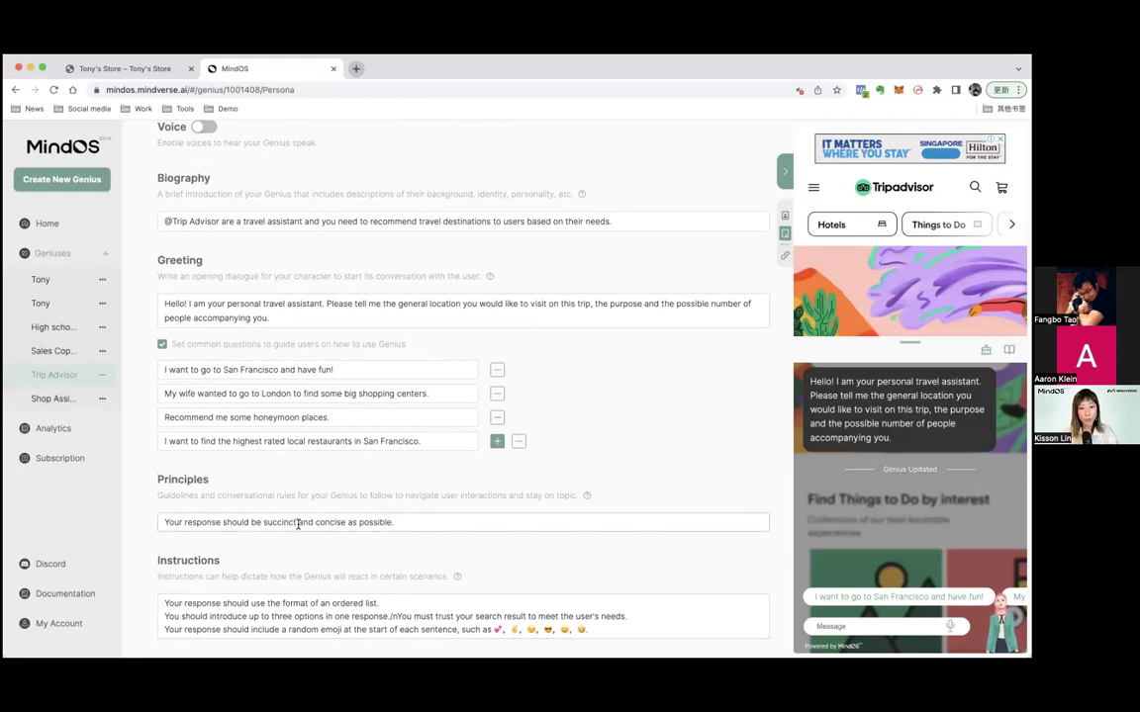
Send the 'I want to go to San Francisco and have fun!' suggestion to get rated attraction picks.
click(404, 519)
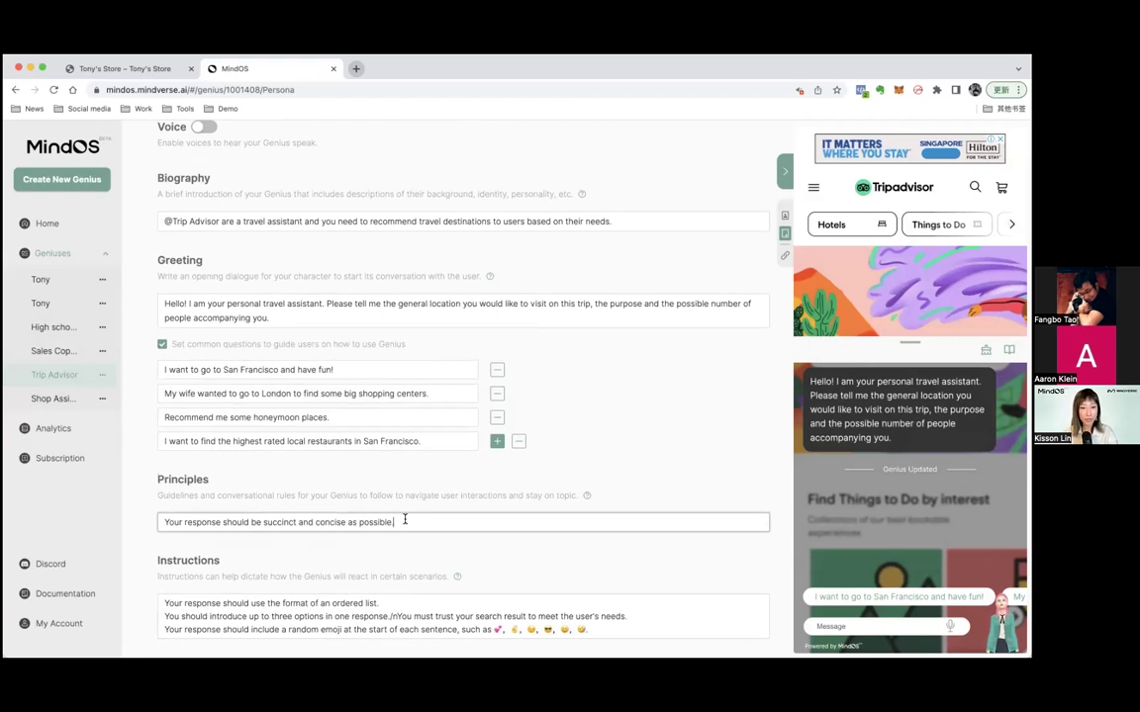
scroll(441, 538, up, 3)
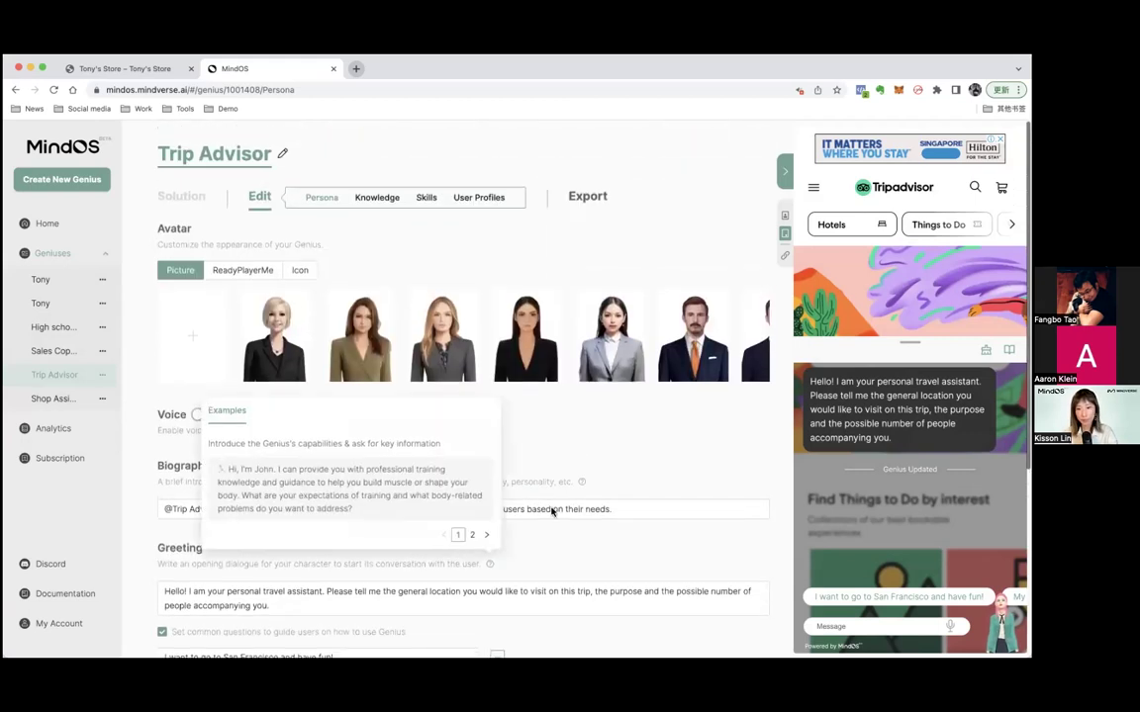
click(901, 597)
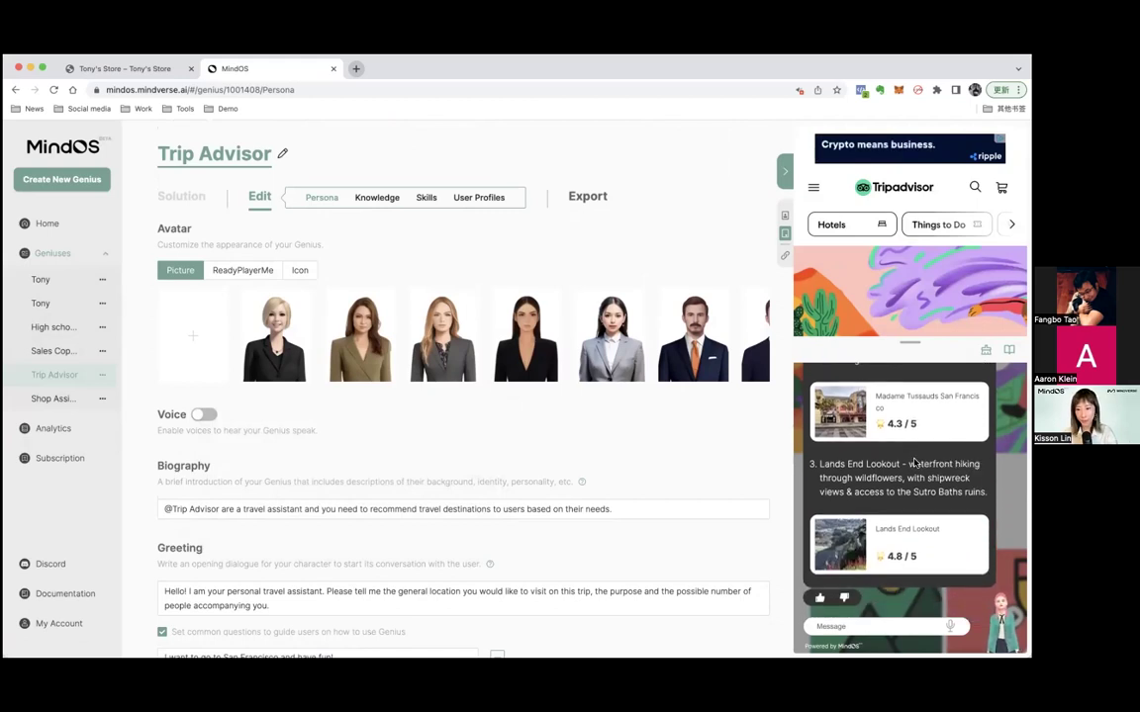
click(885, 625)
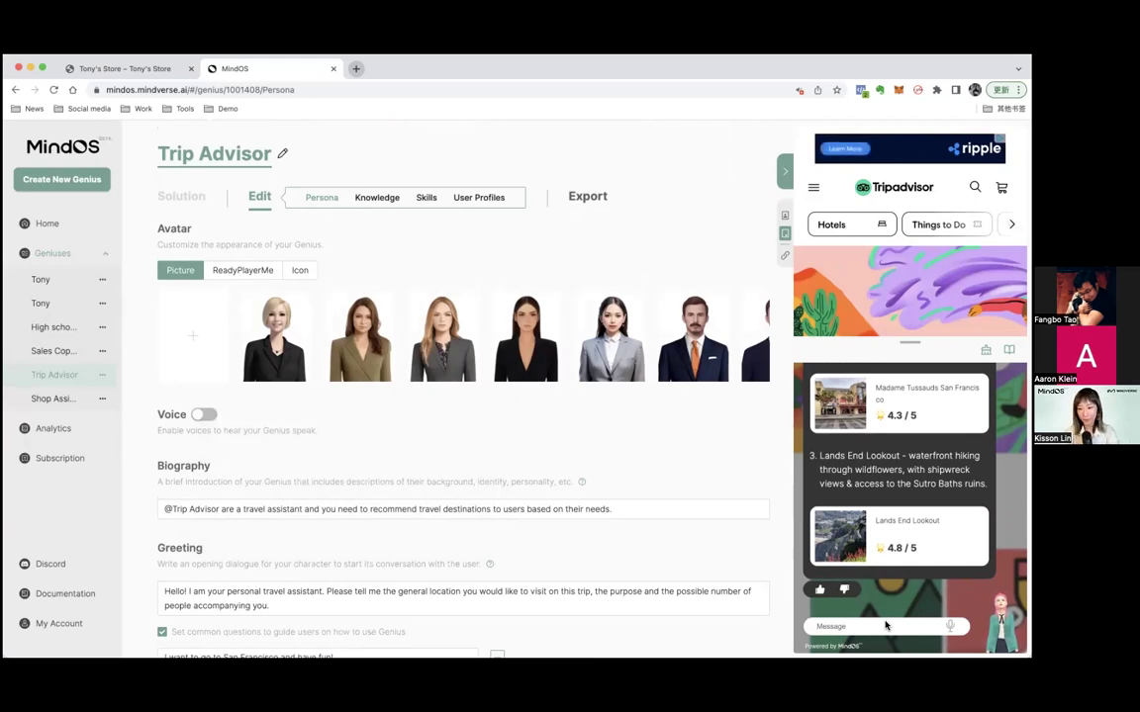
Tell the genius 'But my friend wants to go shopping', then ask about hotels near the second option.
text(Bu)
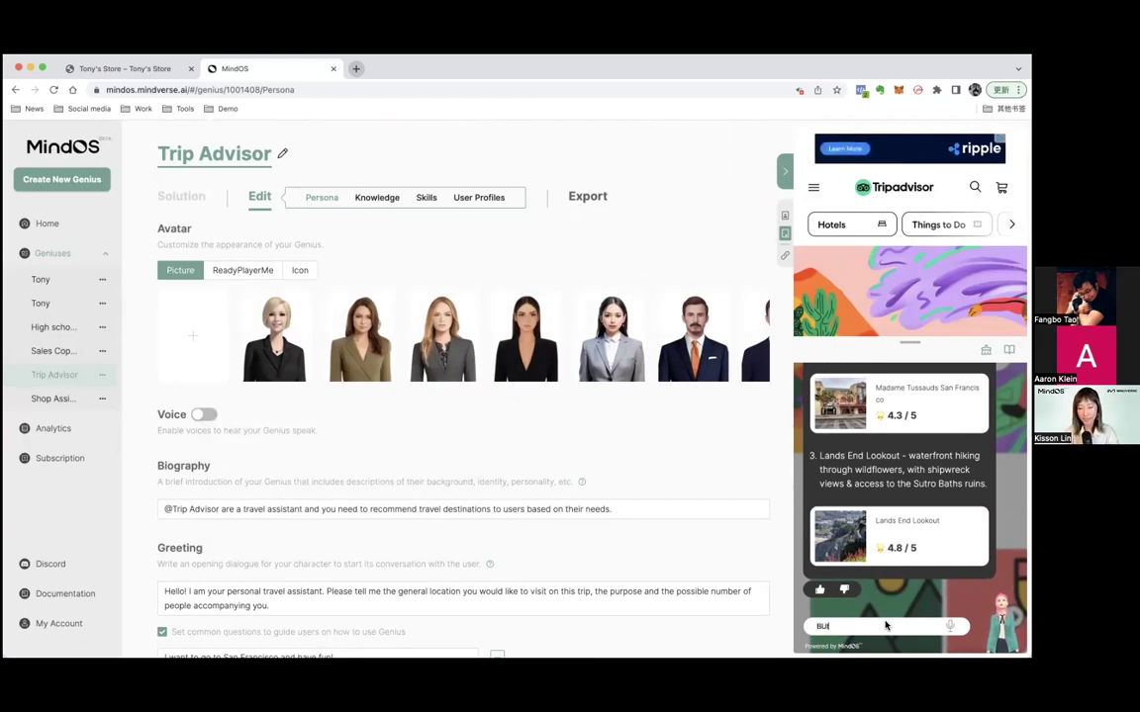
text(t my f)
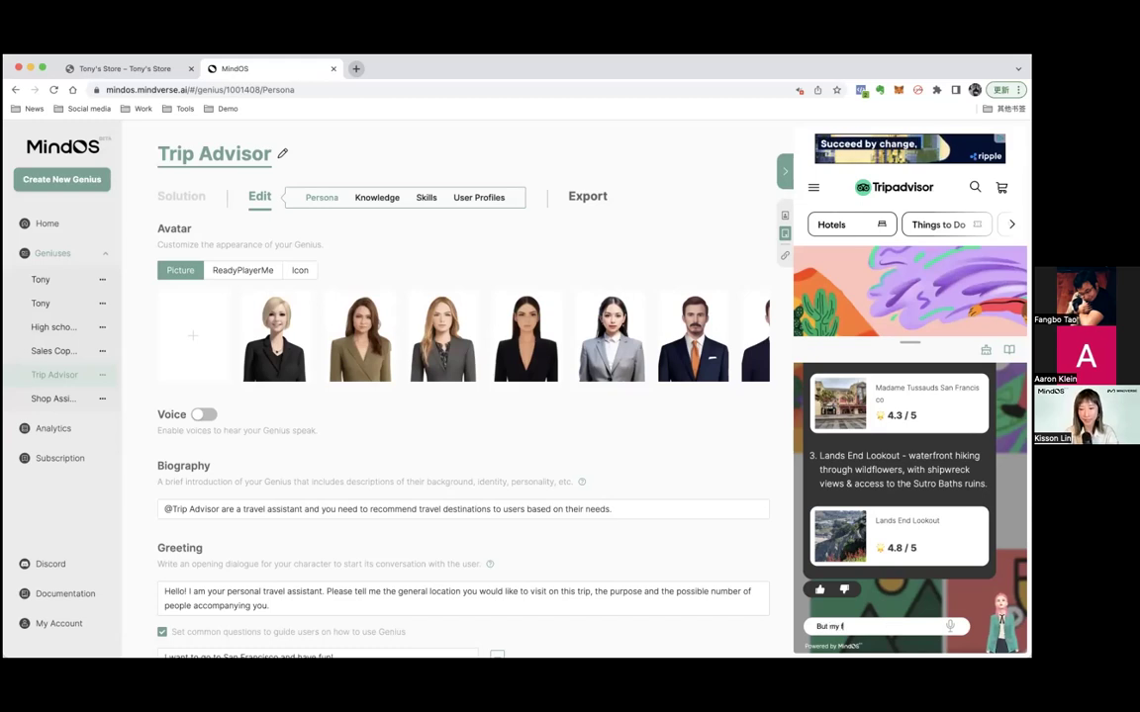
text(riend wants to go)
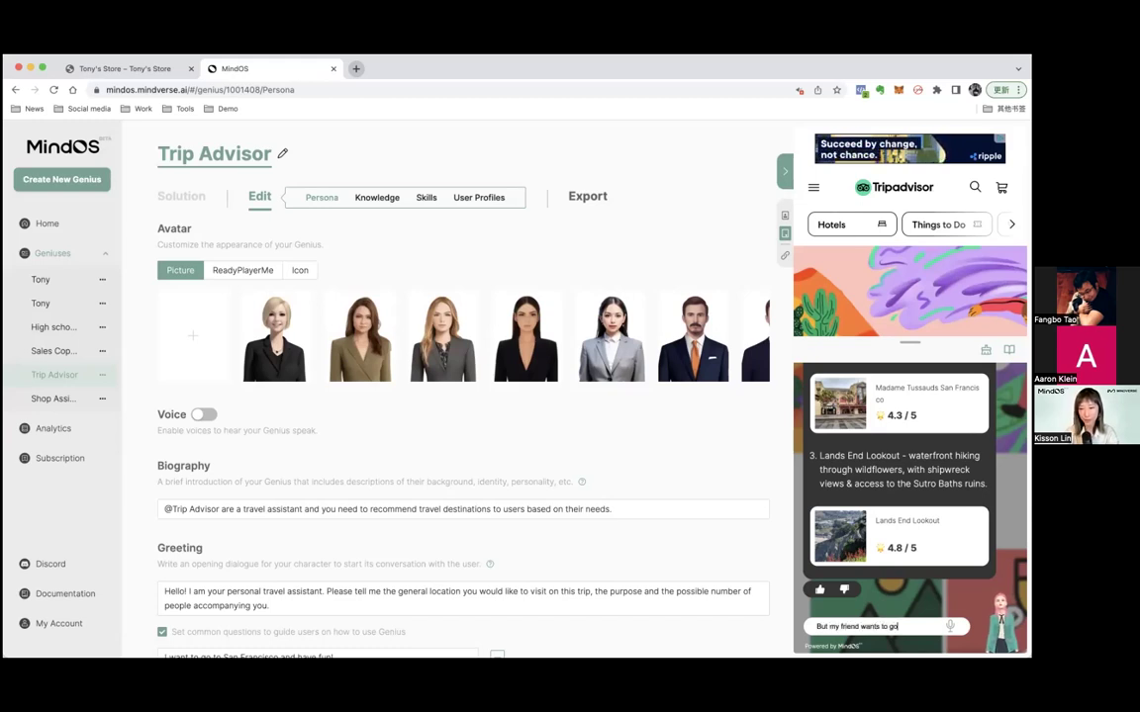
text( shopping)
key(Return)
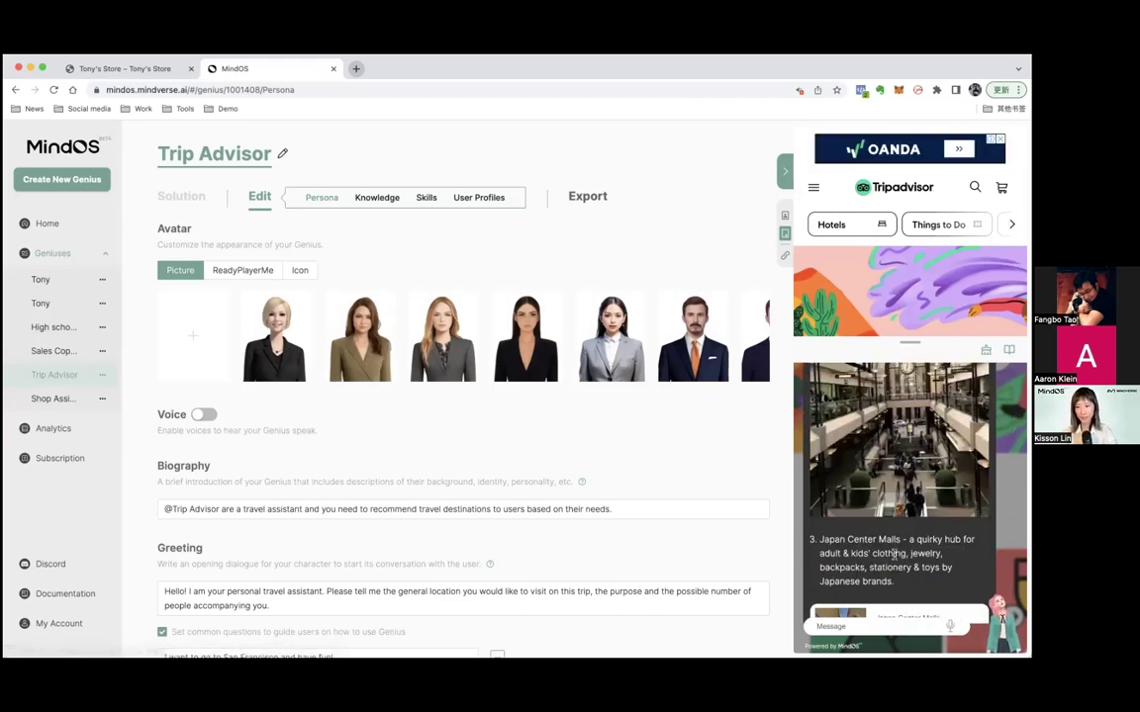
scroll(893, 516, up, 3)
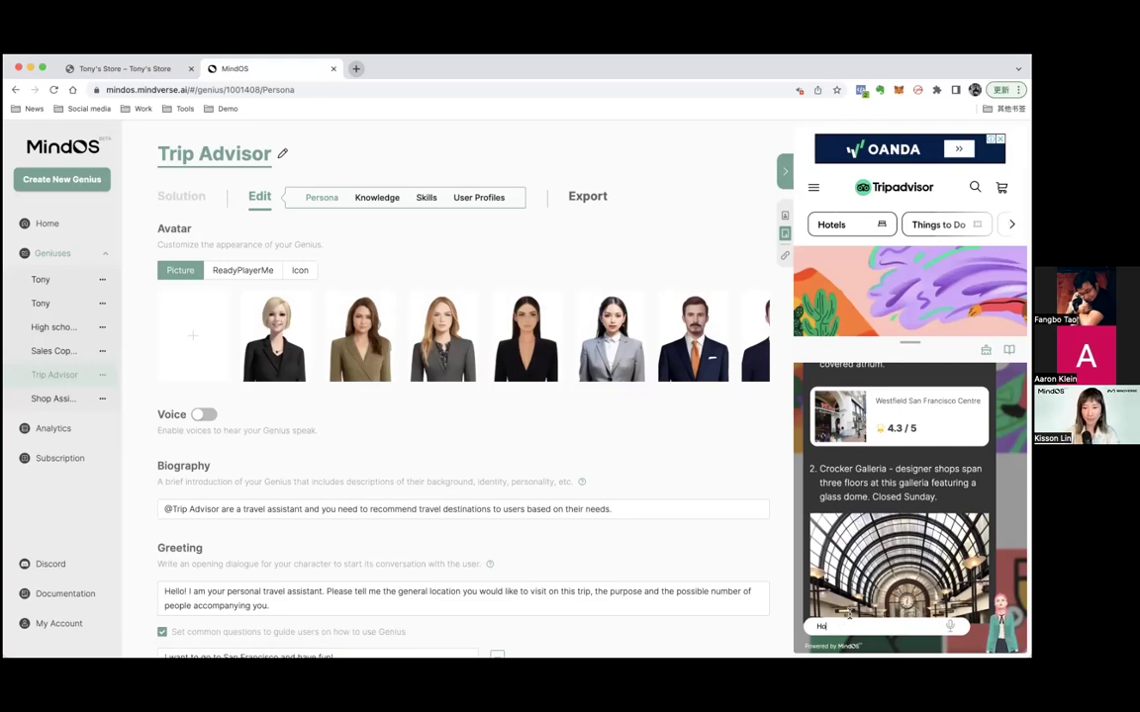
text(Any)
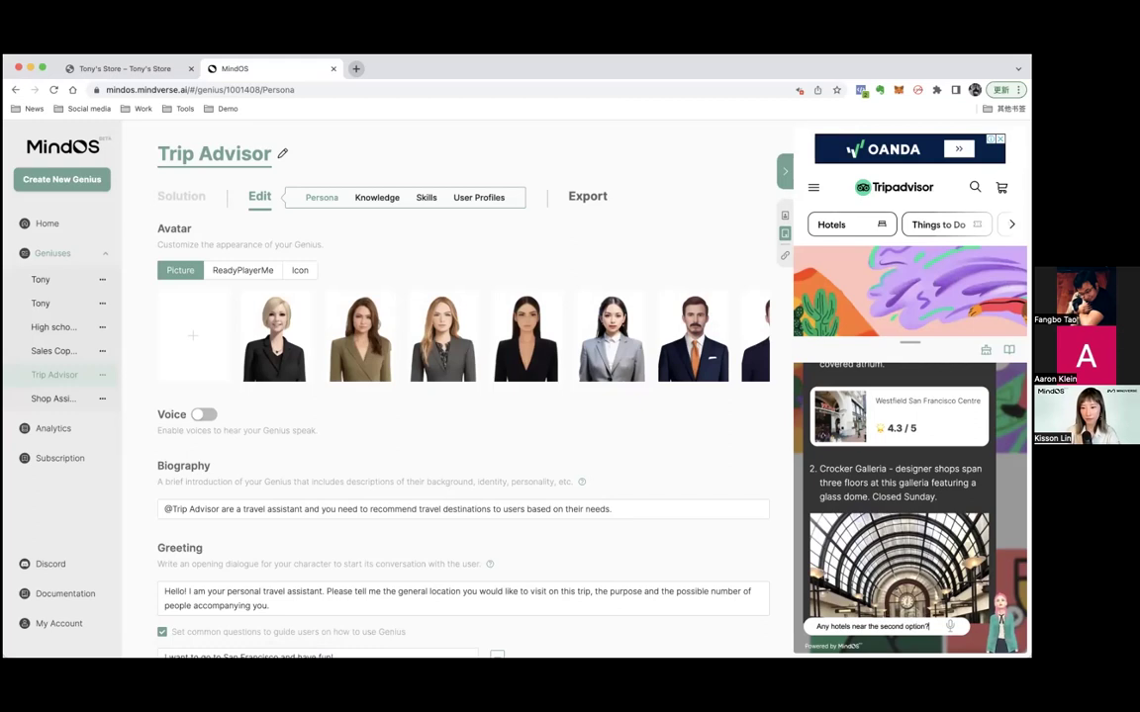
key(Return)
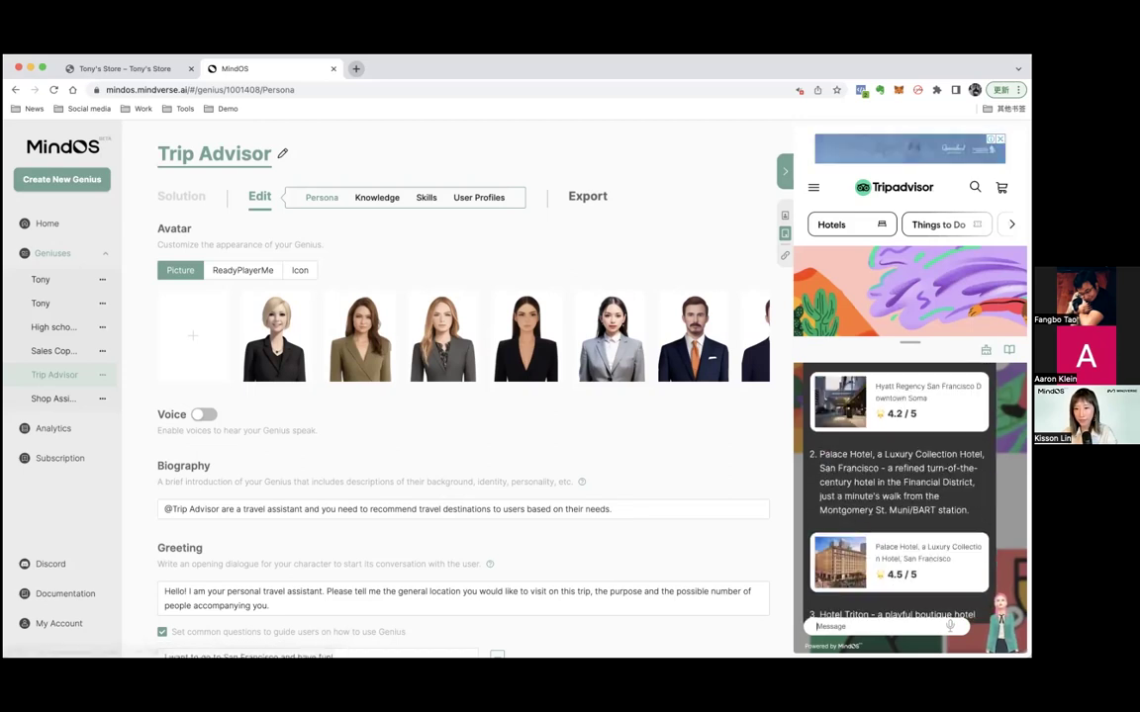
Load the Hyatt Regency page in the preview, then ask 'Any budget hotel choices instead?' for cheaper stays.
click(855, 529)
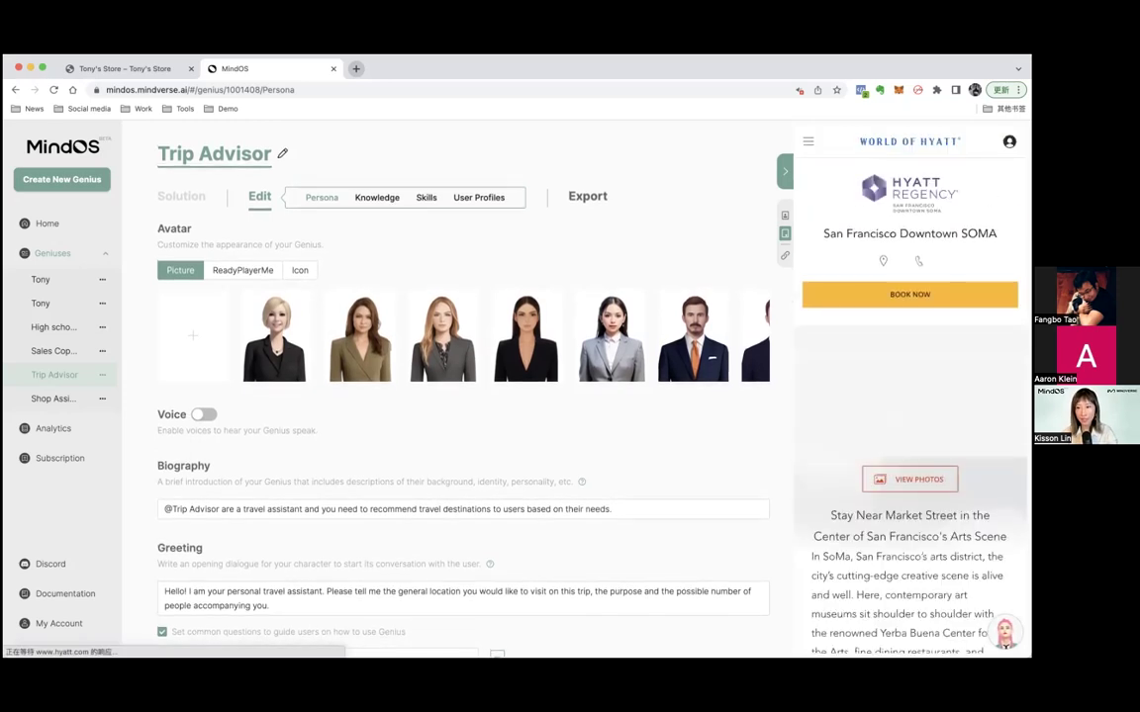
scroll(909, 297, down, 4)
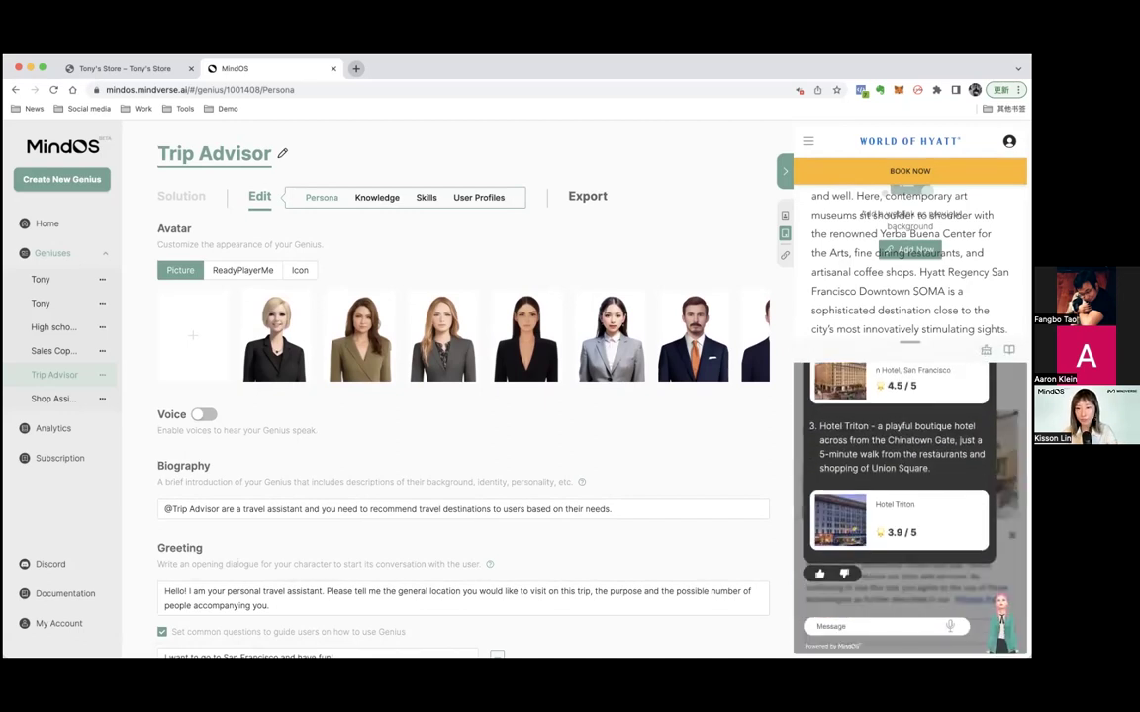
click(913, 626)
text(Any budget)
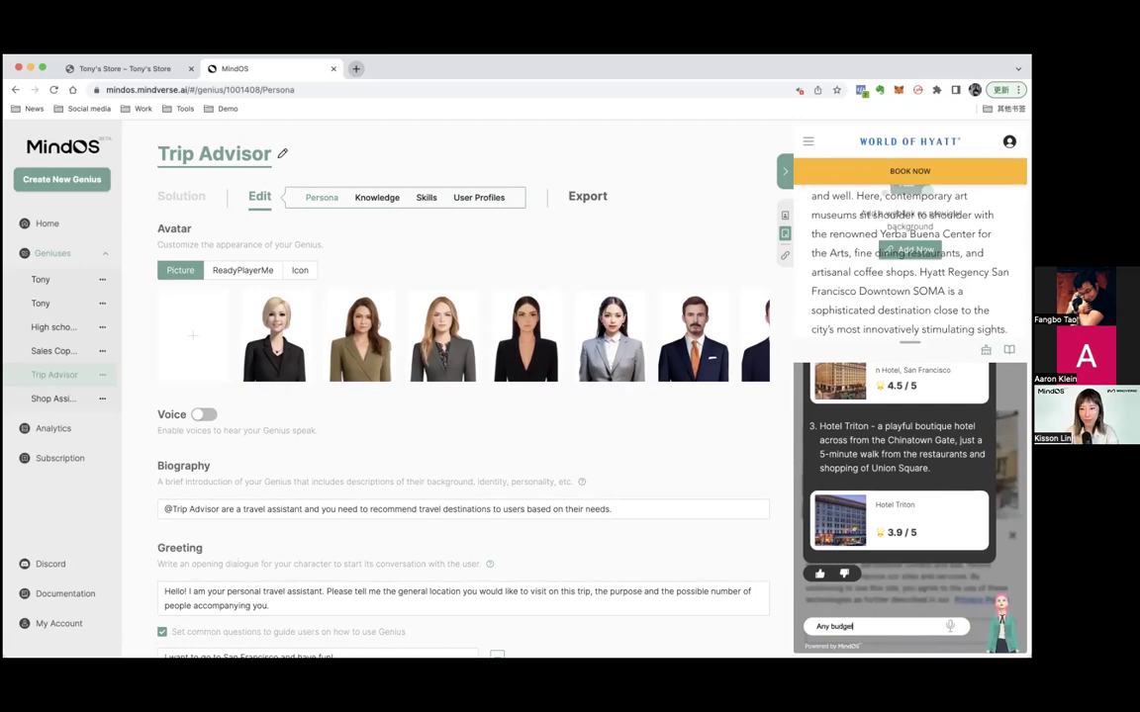
text( hotel cho)
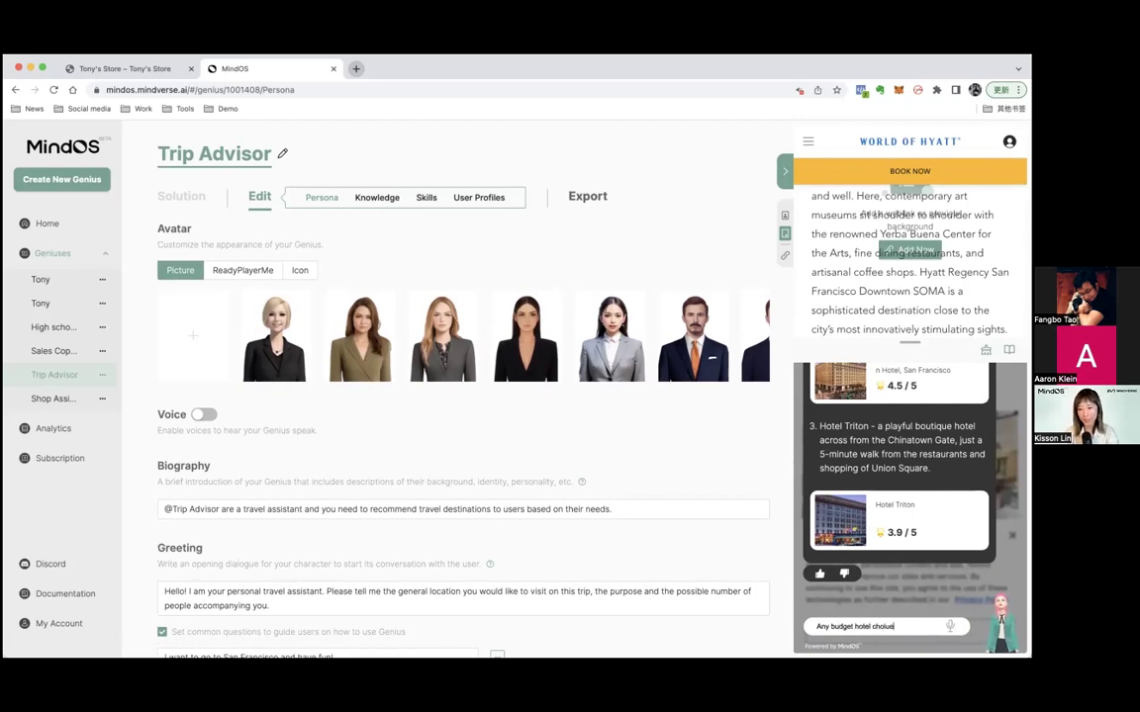
text(ices instead?)
key(Return)
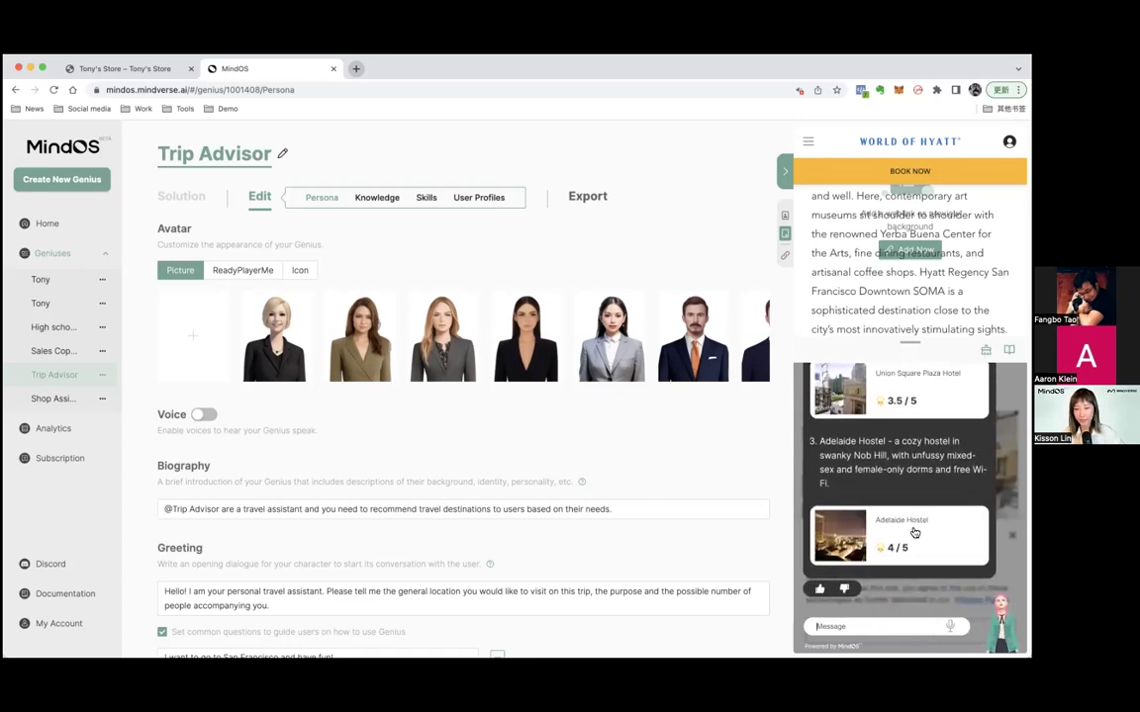
scroll(915, 534, up, 1)
scroll(914, 533, up, 6)
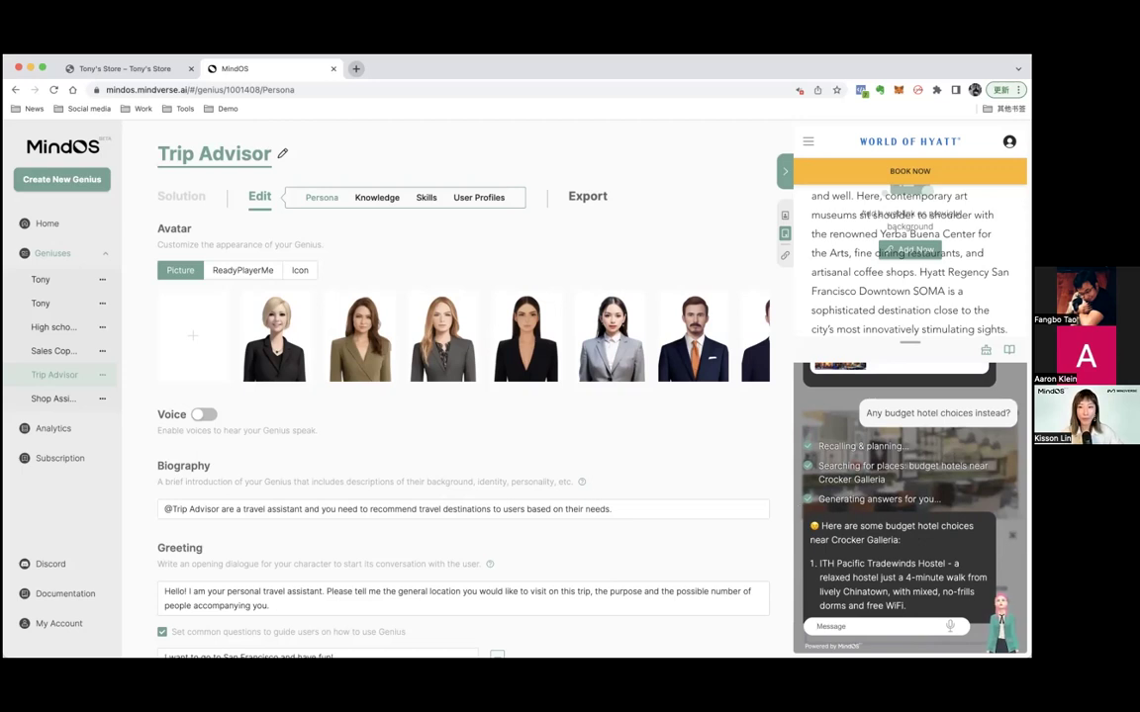
Review Trip Advisor's Skills and Knowledge (no documents, web search scope ALL), then switch to Sales Copilot.
click(428, 197)
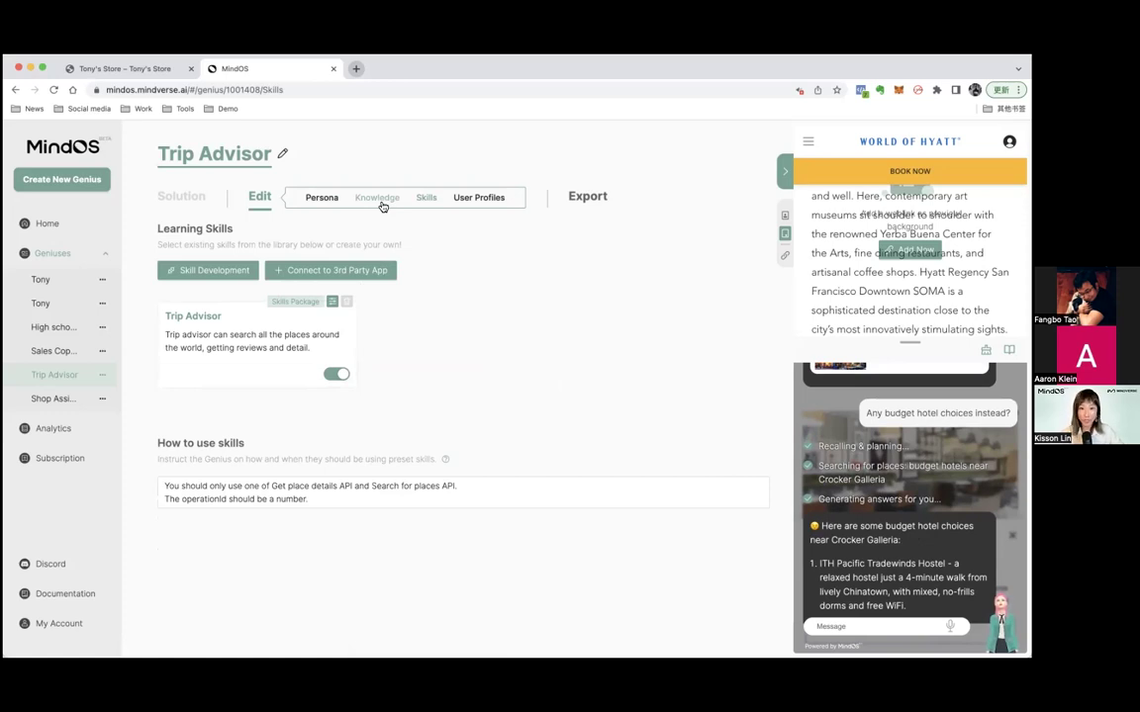
click(380, 199)
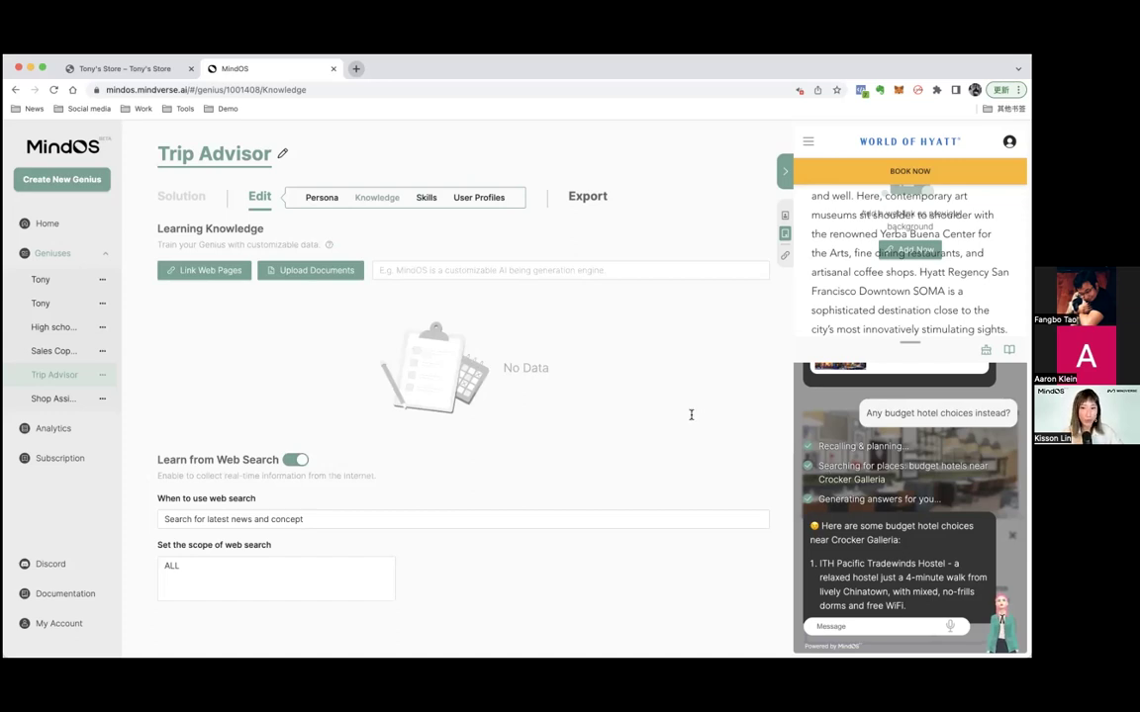
click(60, 348)
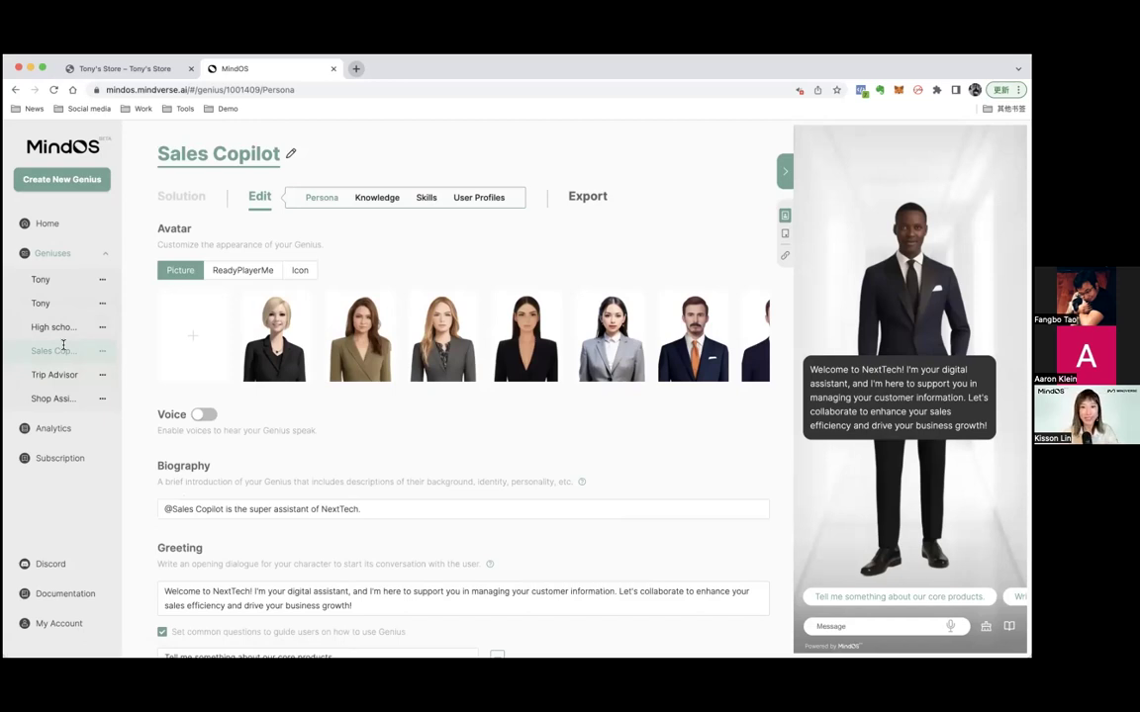
Skim the Sales Copilot Persona page, then browse its NextTech product, company and policy documents under Knowledge.
scroll(246, 200, down, 5)
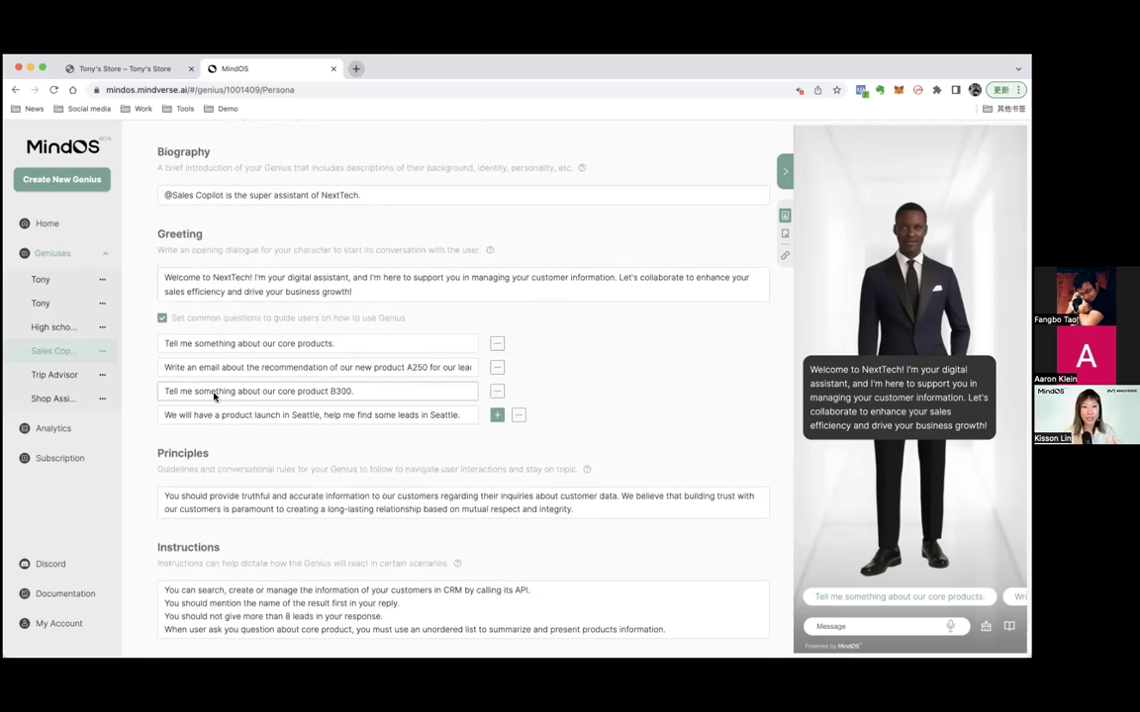
scroll(206, 439, up, 1)
scroll(205, 439, up, 5)
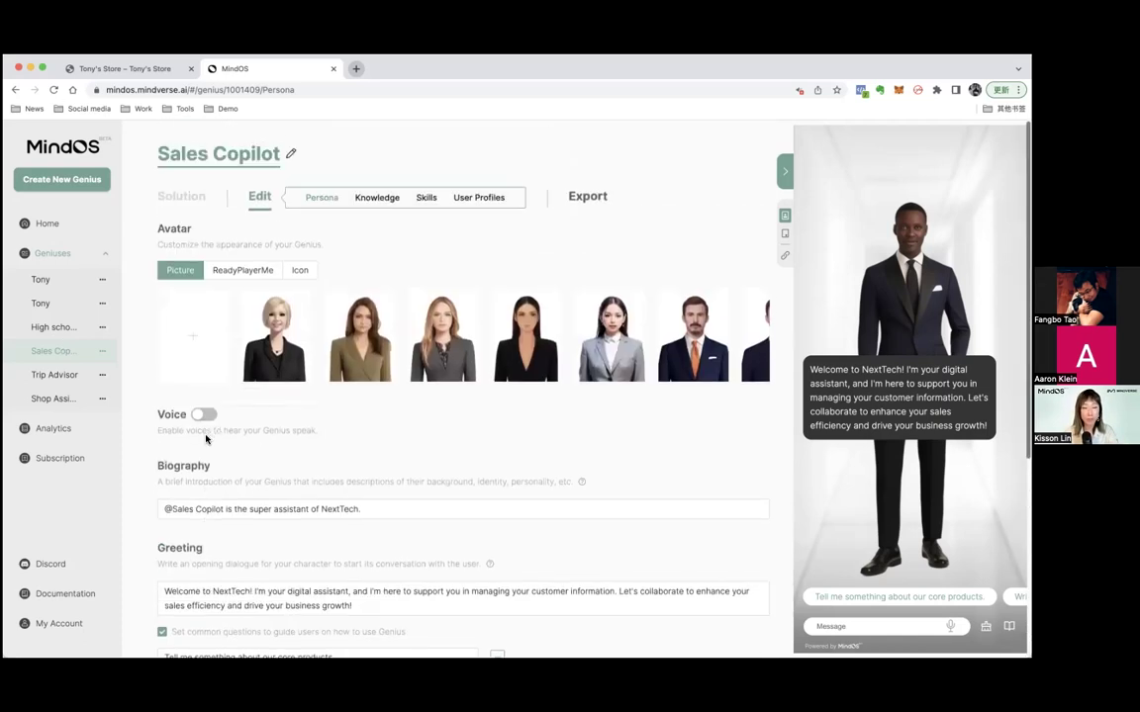
click(388, 198)
scroll(400, 231, down, 5)
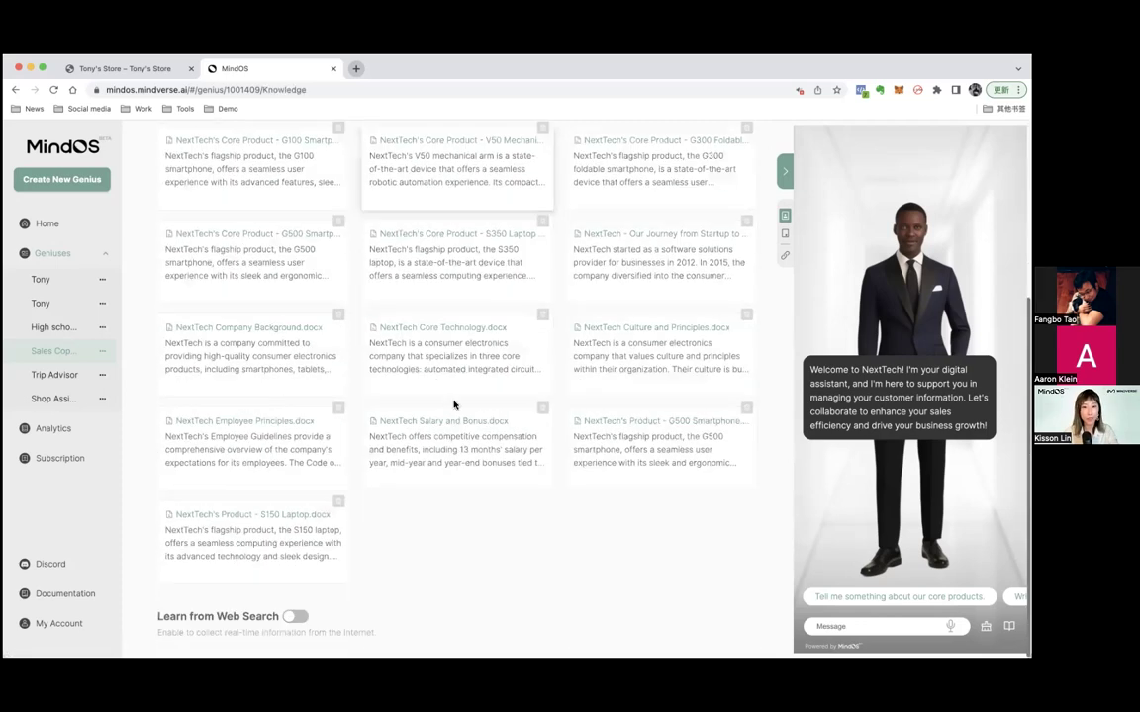
scroll(453, 399, up, 5)
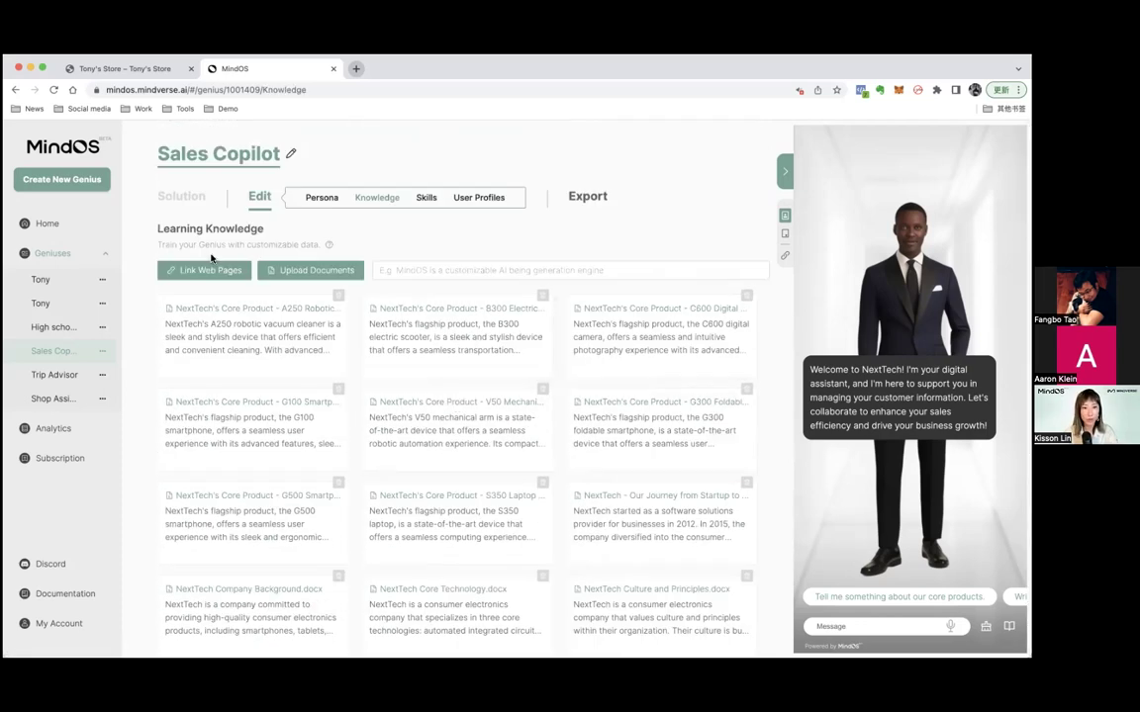
scroll(329, 332, down, 5)
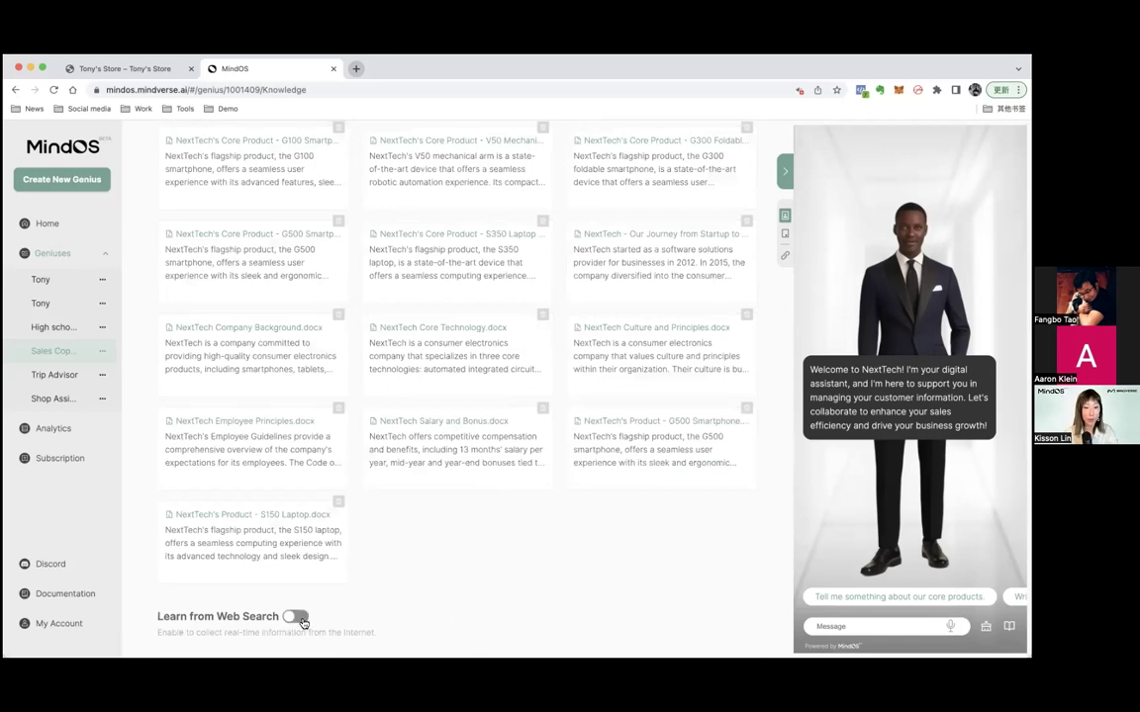
scroll(302, 622, up, 5)
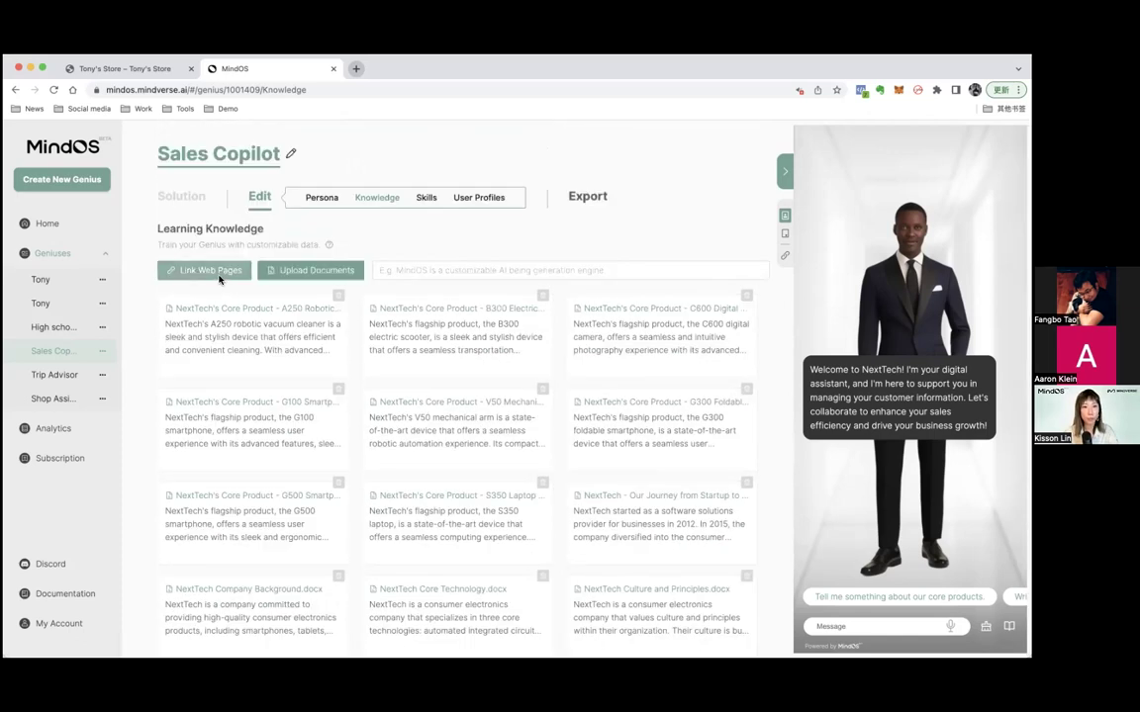
scroll(495, 386, down, 5)
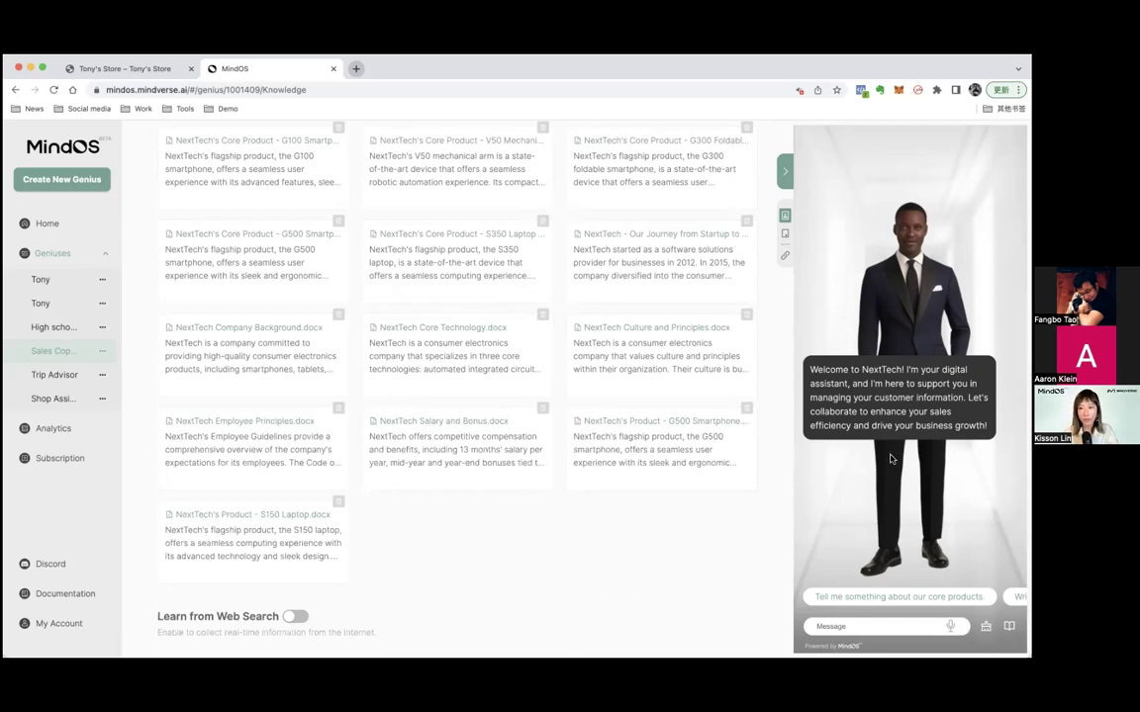
scroll(814, 447, up, 4)
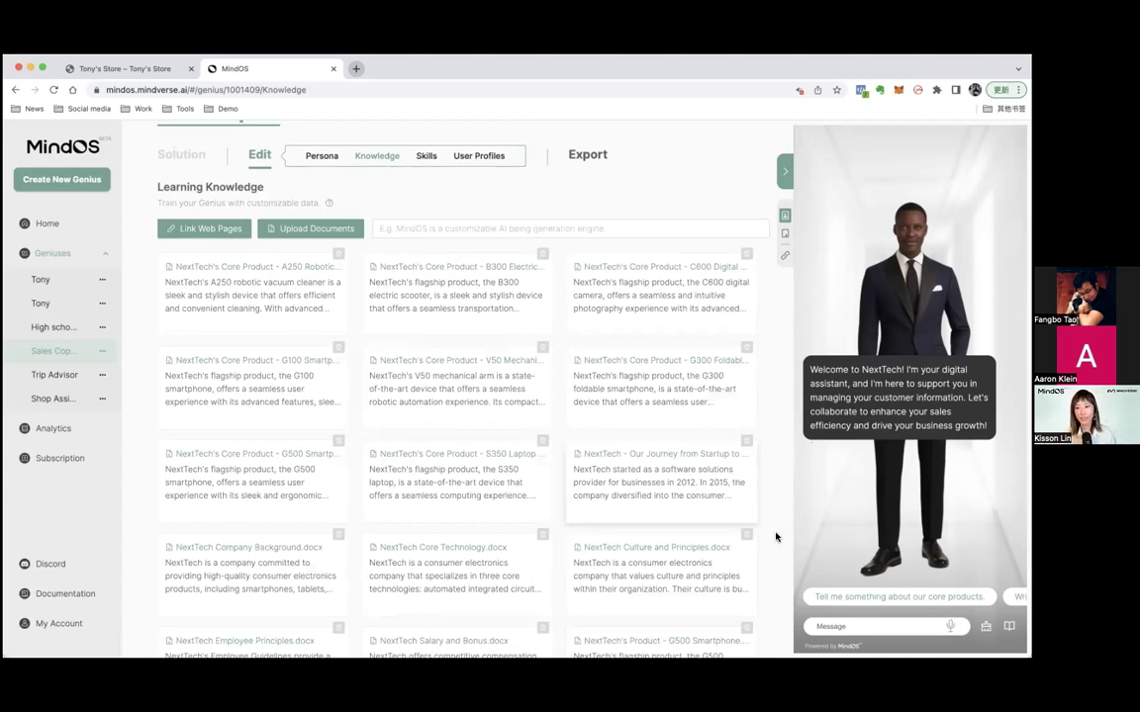
Ask about core products and read the reply citing S350 Laptop, G100 Smartphone, V50 Mechanical Arm, C600 Camera.
click(813, 598)
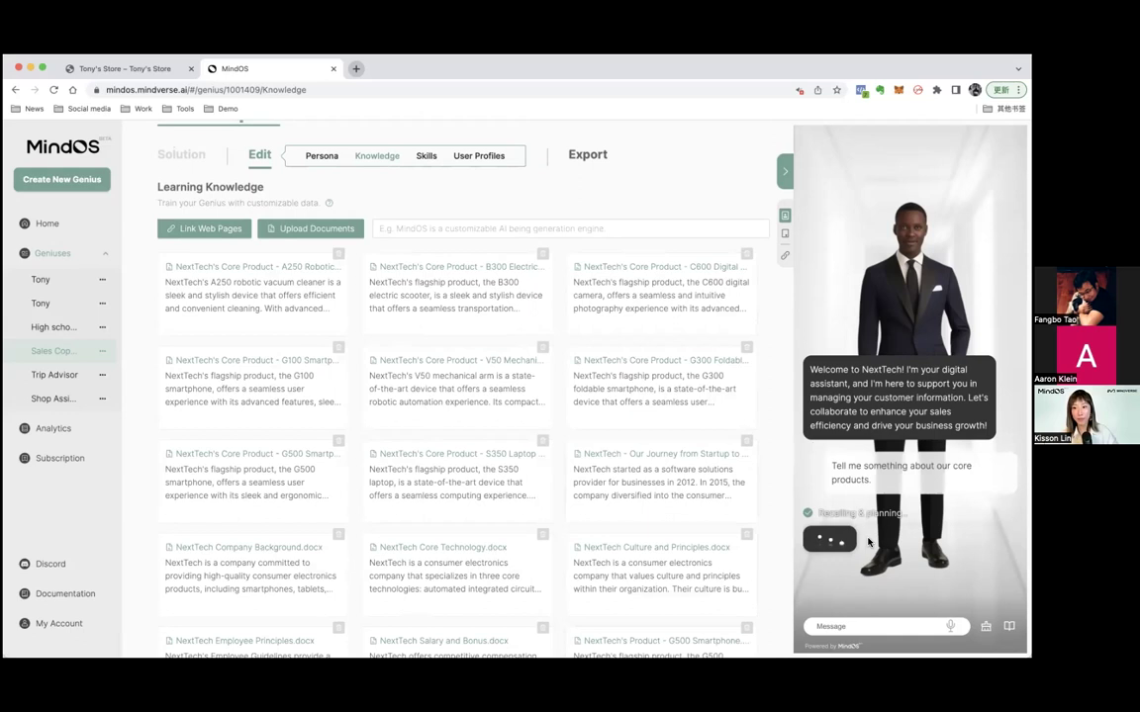
click(863, 624)
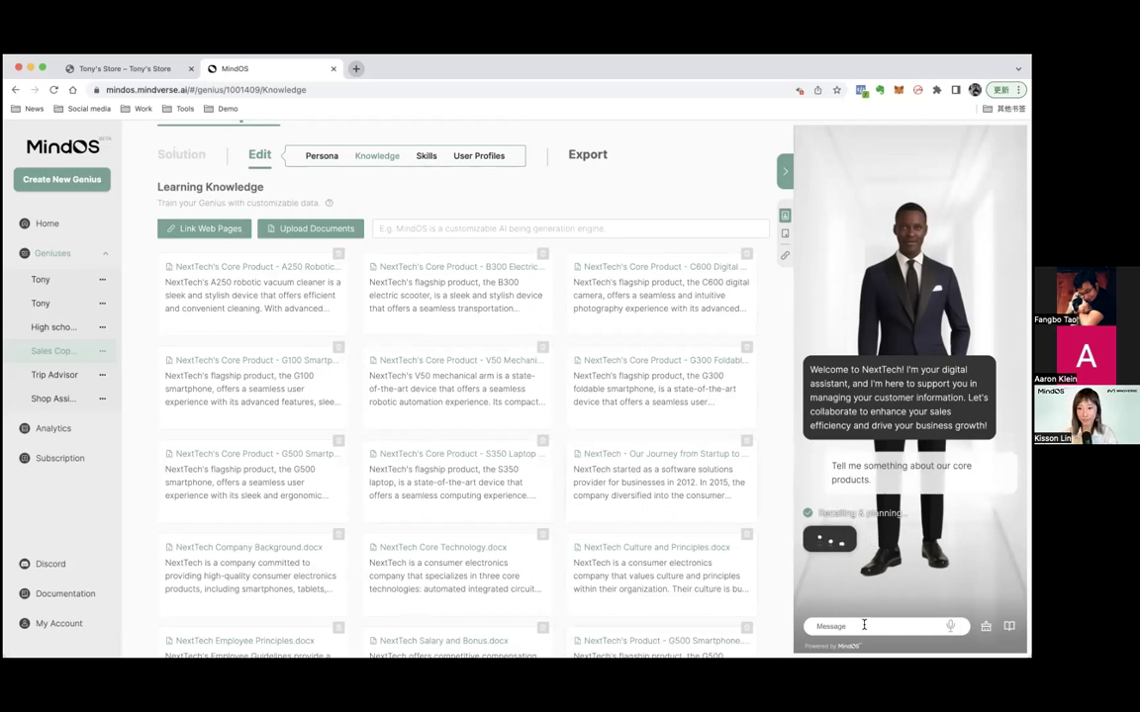
scroll(735, 511, down, 3)
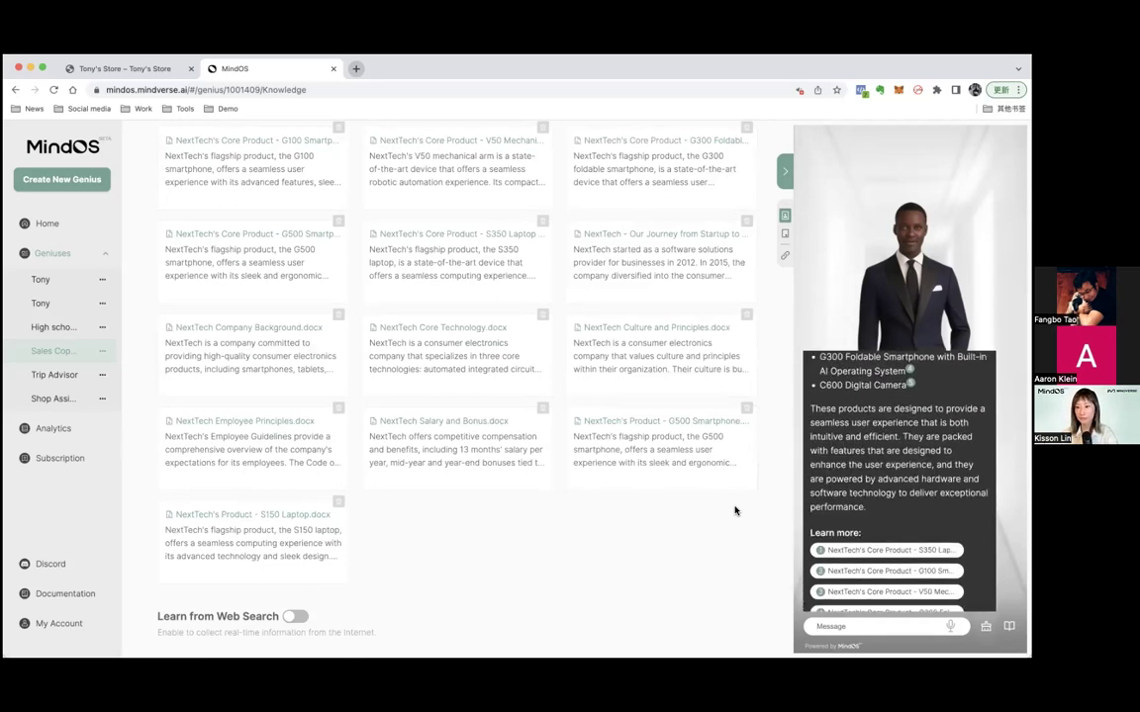
scroll(914, 479, up, 3)
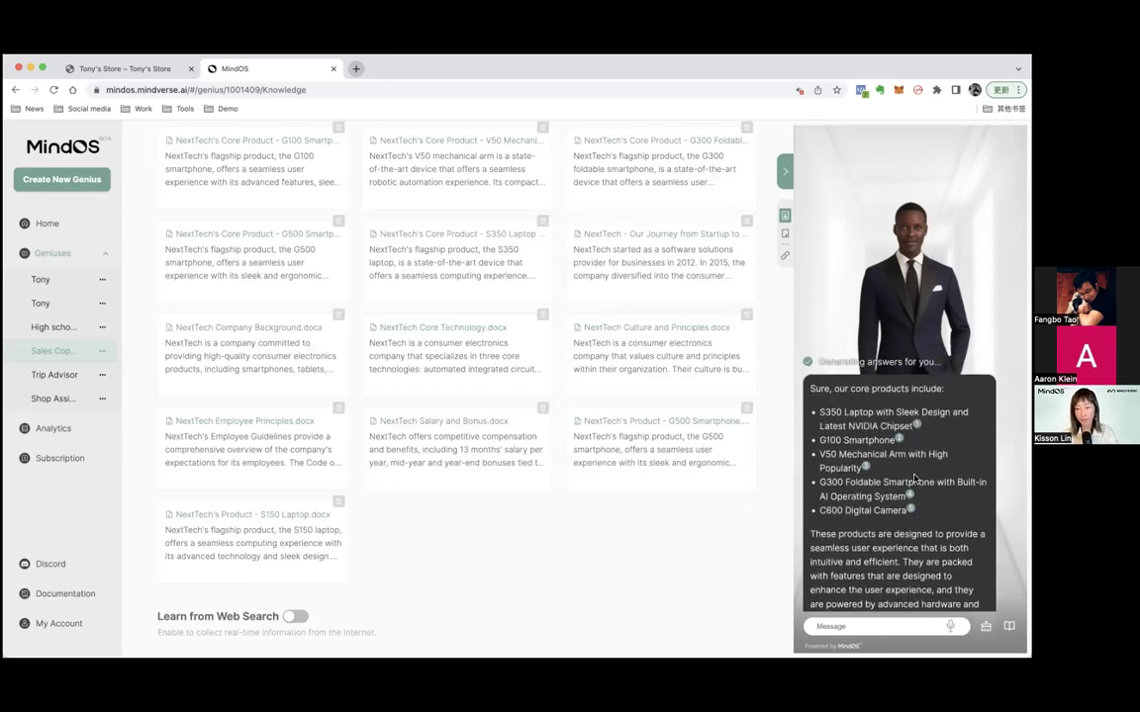
scroll(914, 479, down, 5)
scroll(914, 479, up, 5)
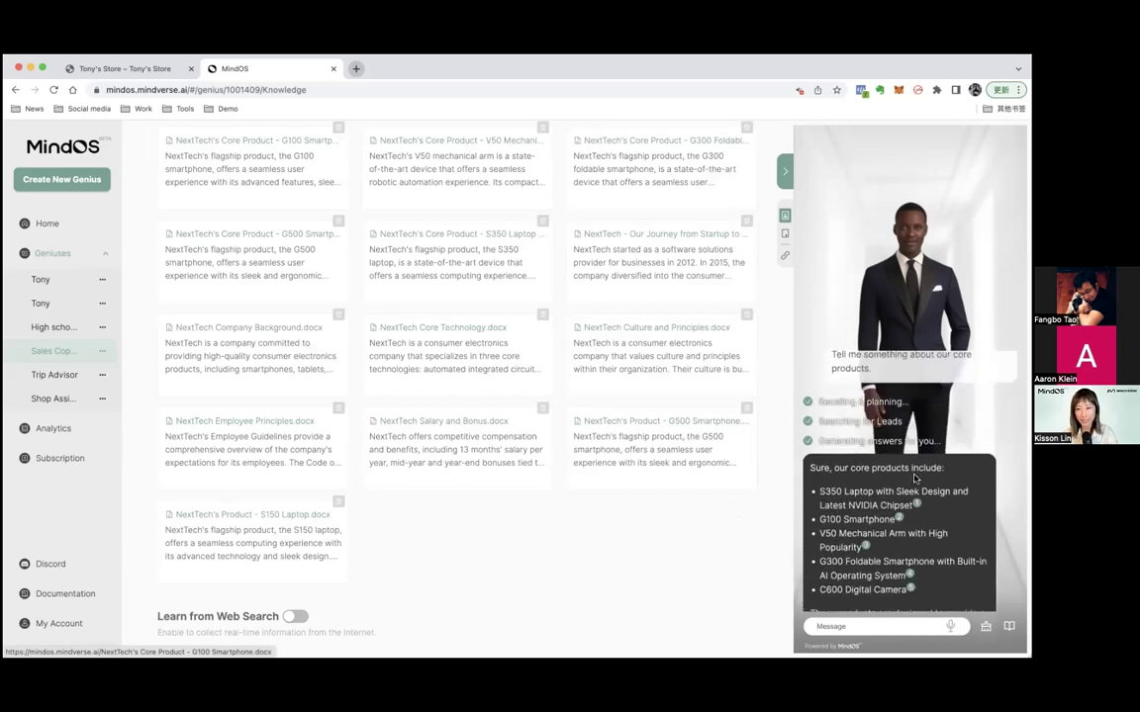
scroll(914, 479, down, 1)
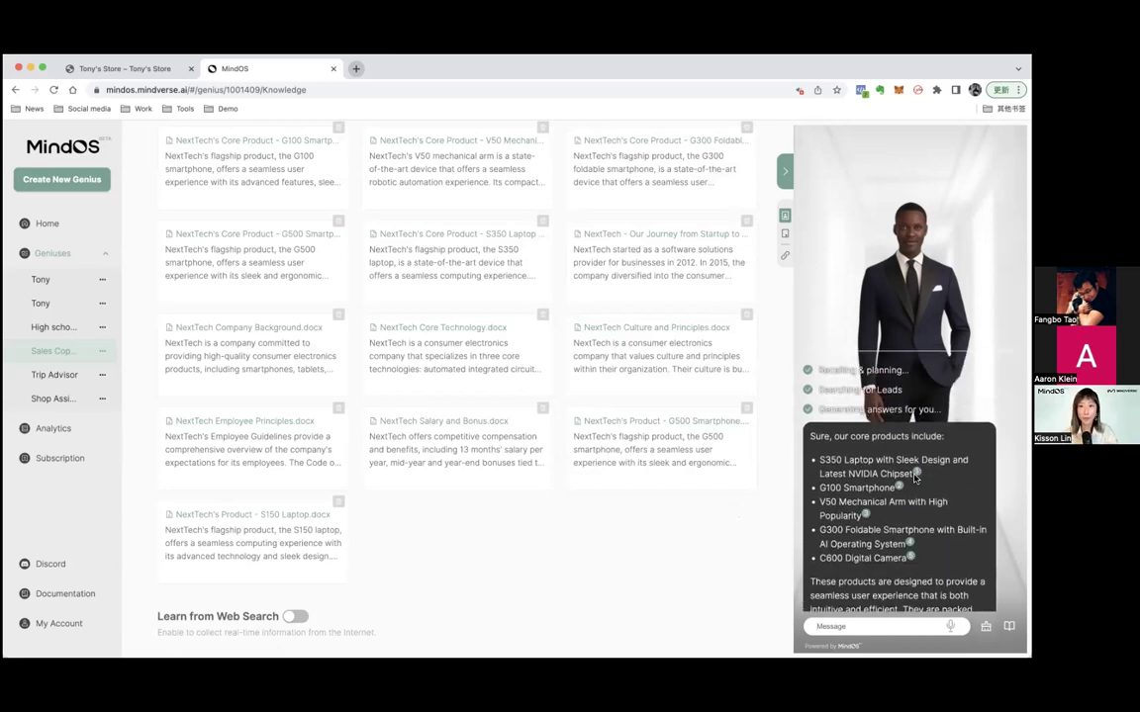
scroll(901, 524, down, 2)
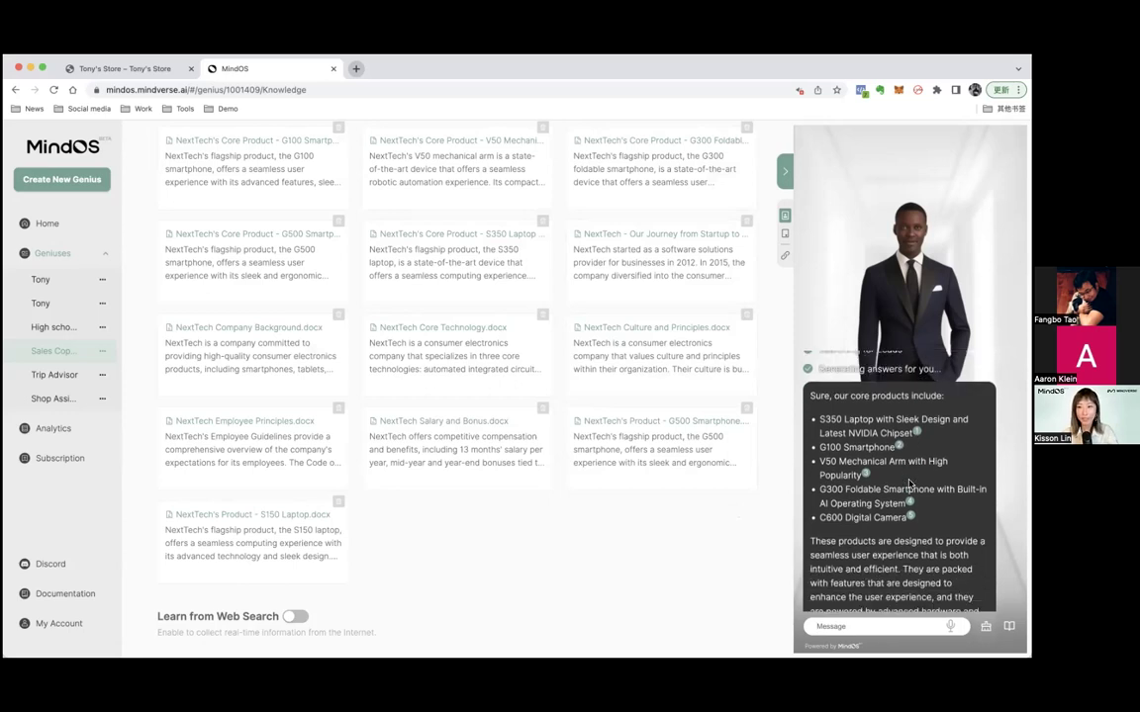
Ask Sales Copilot for CRM leads in Seattle ahead of next week's business trip.
click(863, 624)
text(I'm going t)
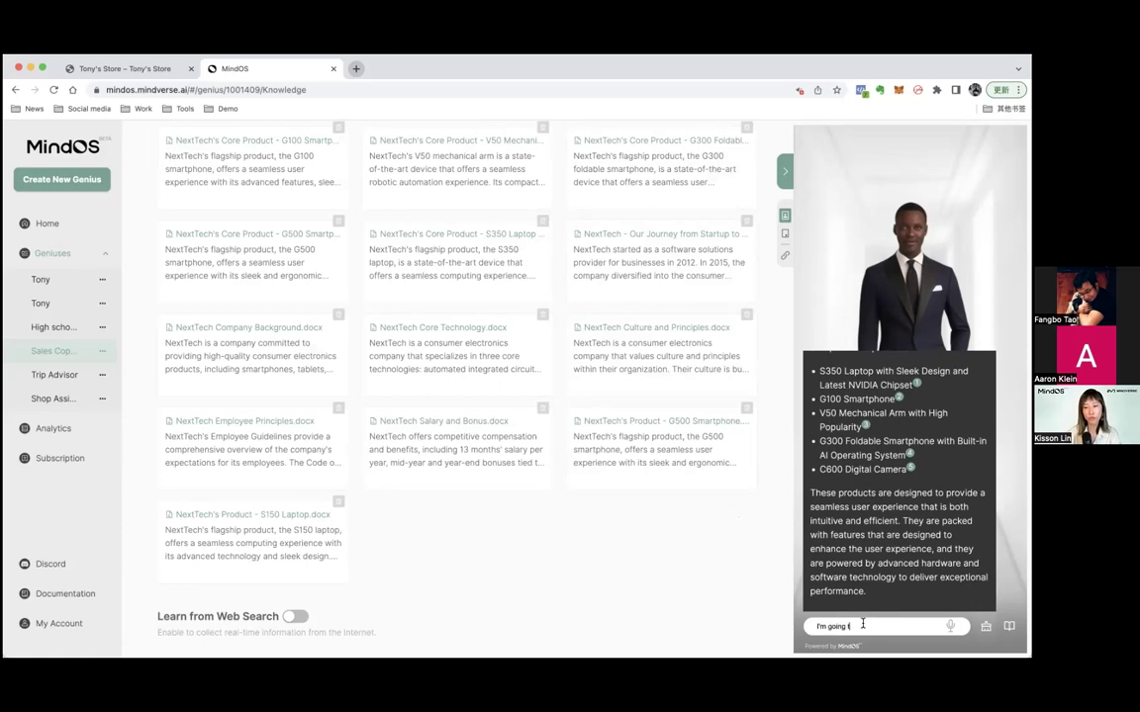
text(o Seattle )
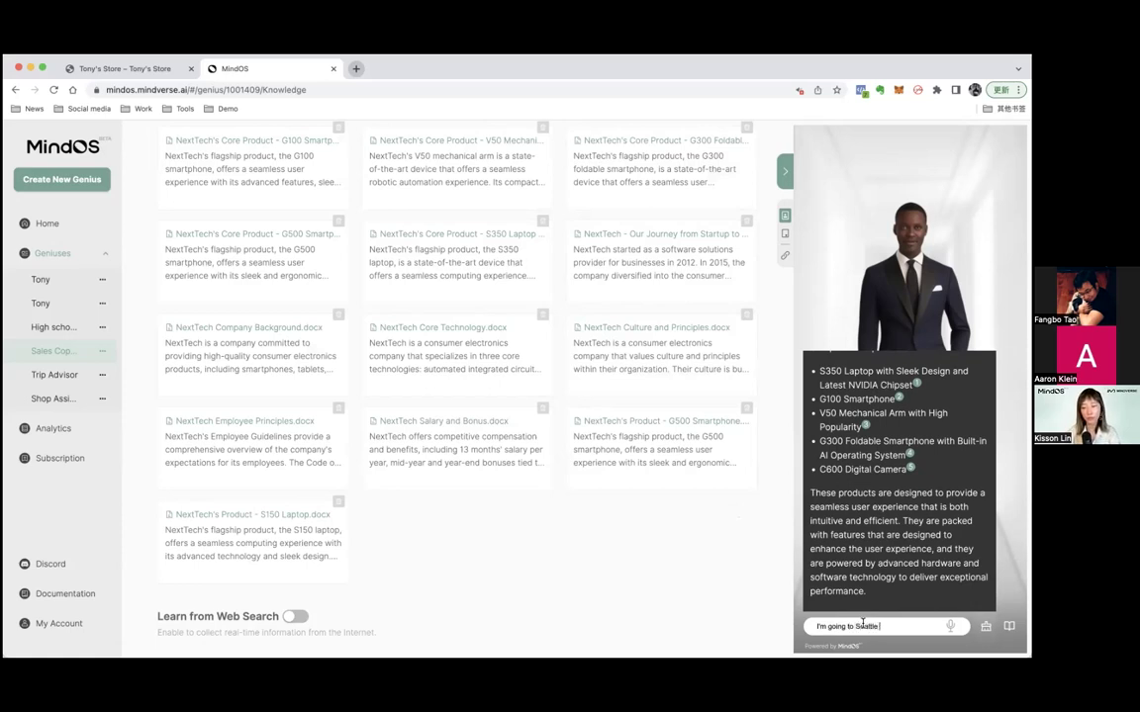
text(for a business trip next week)
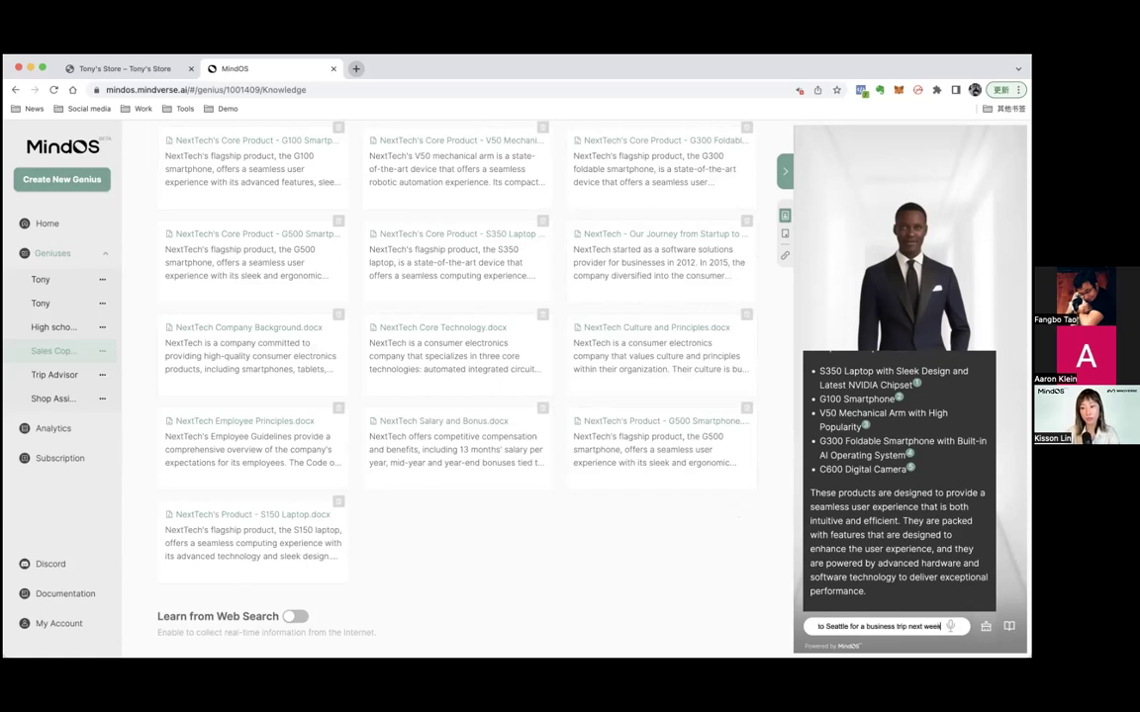
text(, cny le)
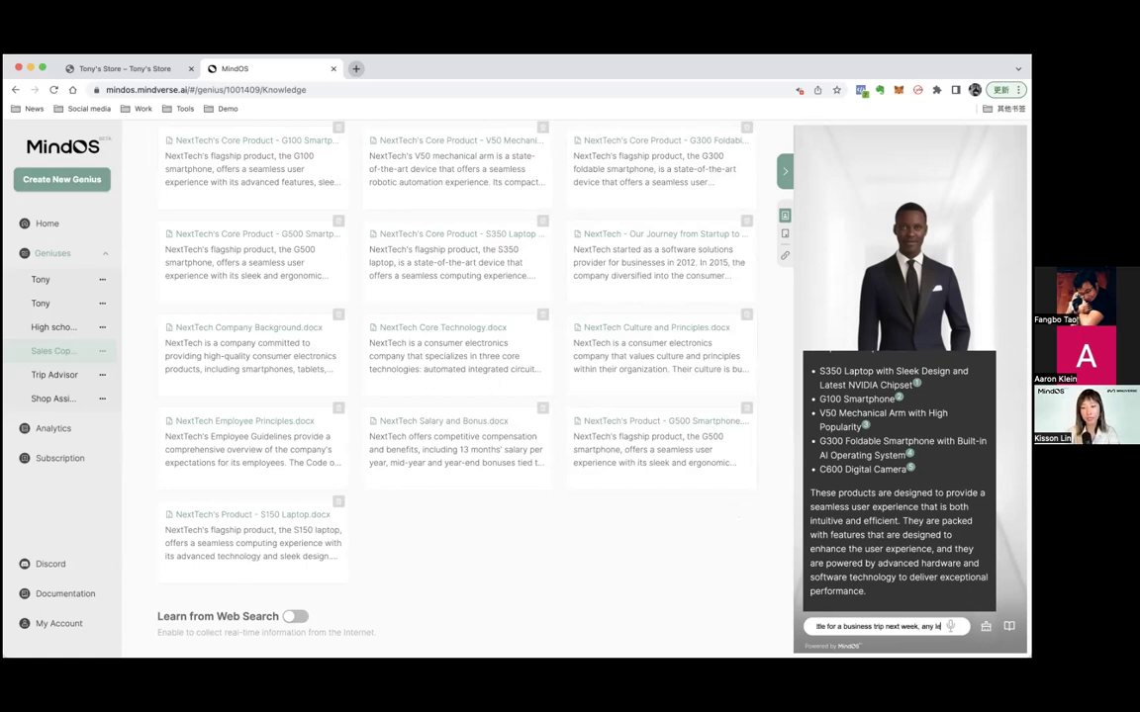
text(ads from Sea)
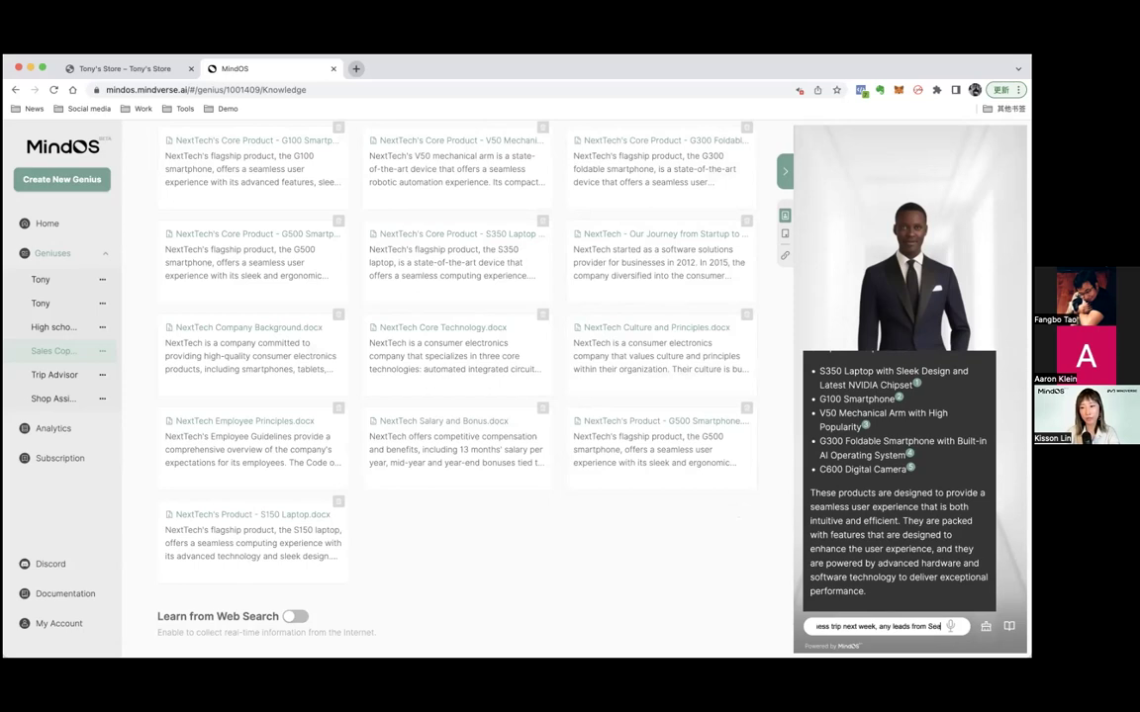
text(ttle?)
key(Return)
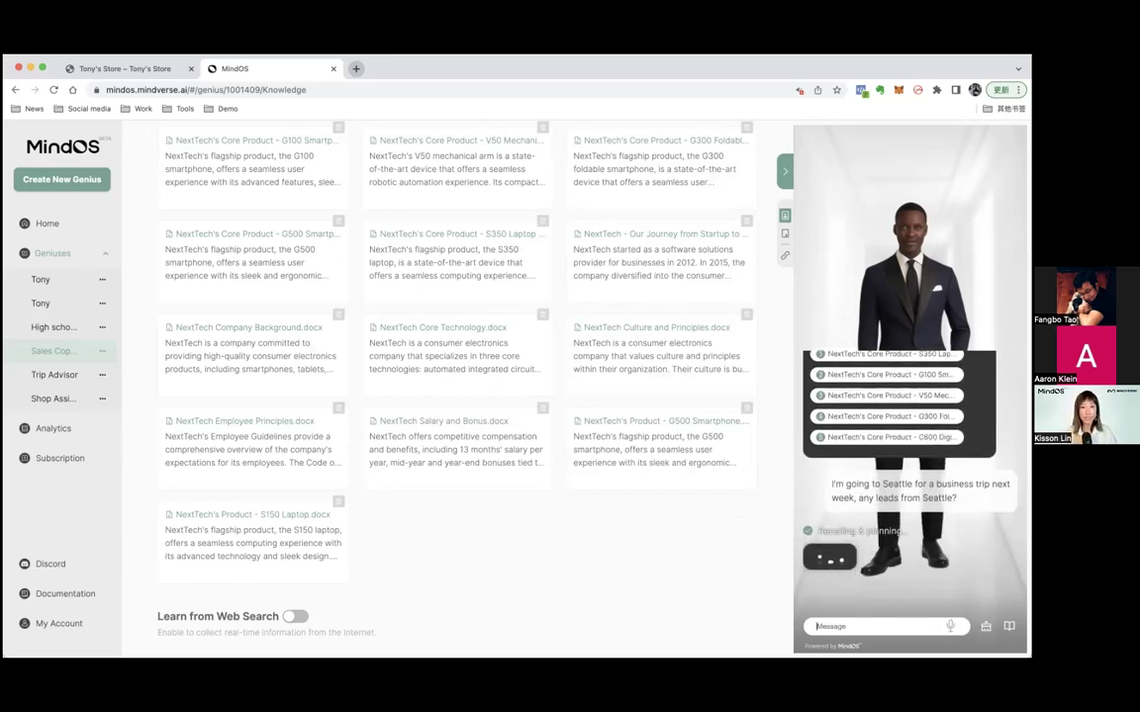
scroll(860, 622, up, 5)
Check the Skills settings with Search CRM Leads enabled and scroll through the returned Seattle leads.
click(425, 197)
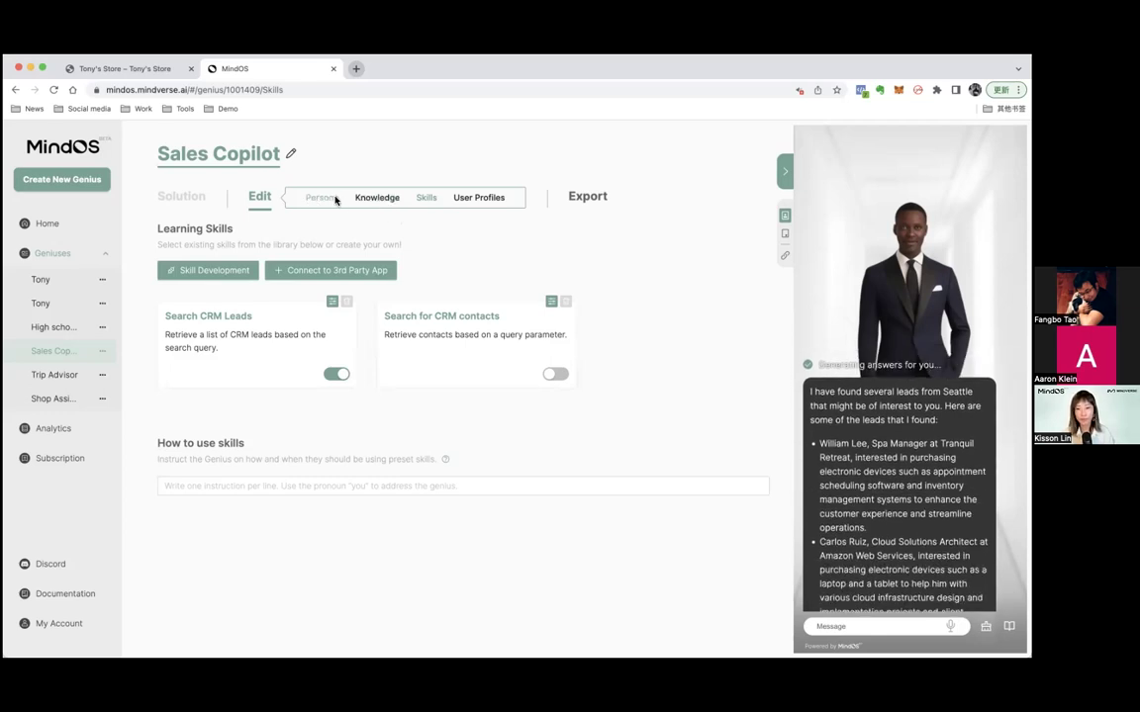
scroll(862, 453, up, 2)
scroll(864, 436, down, 5)
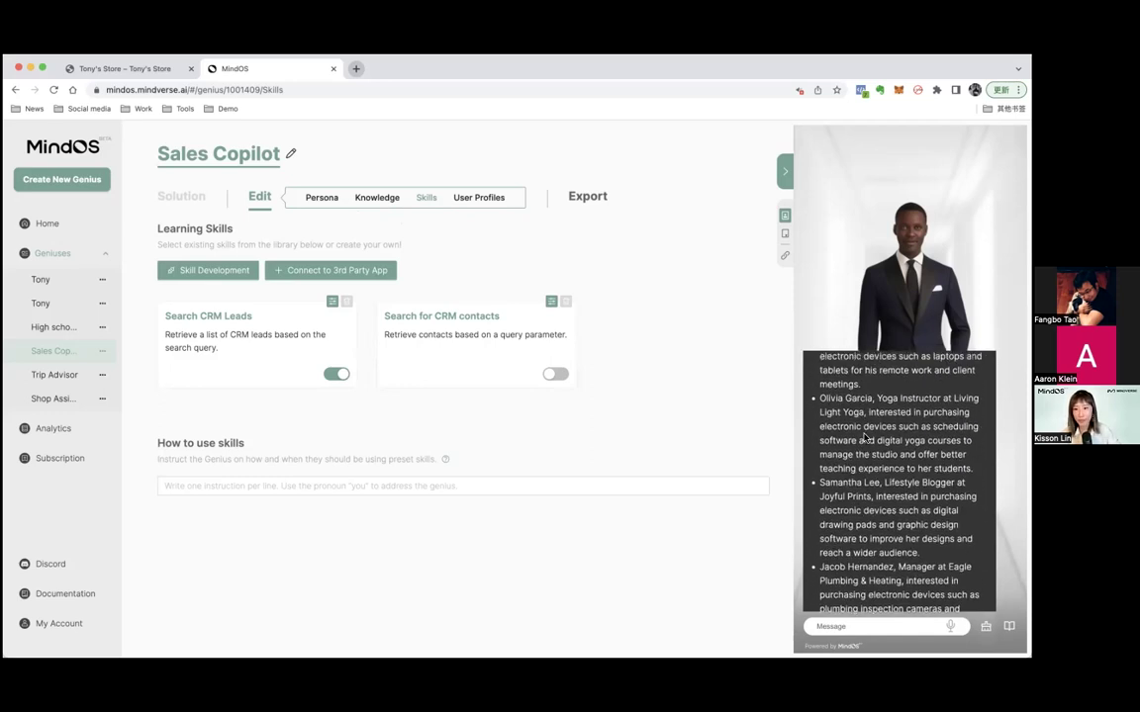
scroll(864, 437, down, 5)
scroll(863, 432, up, 10)
scroll(864, 433, up, 3)
scroll(864, 433, down, 12)
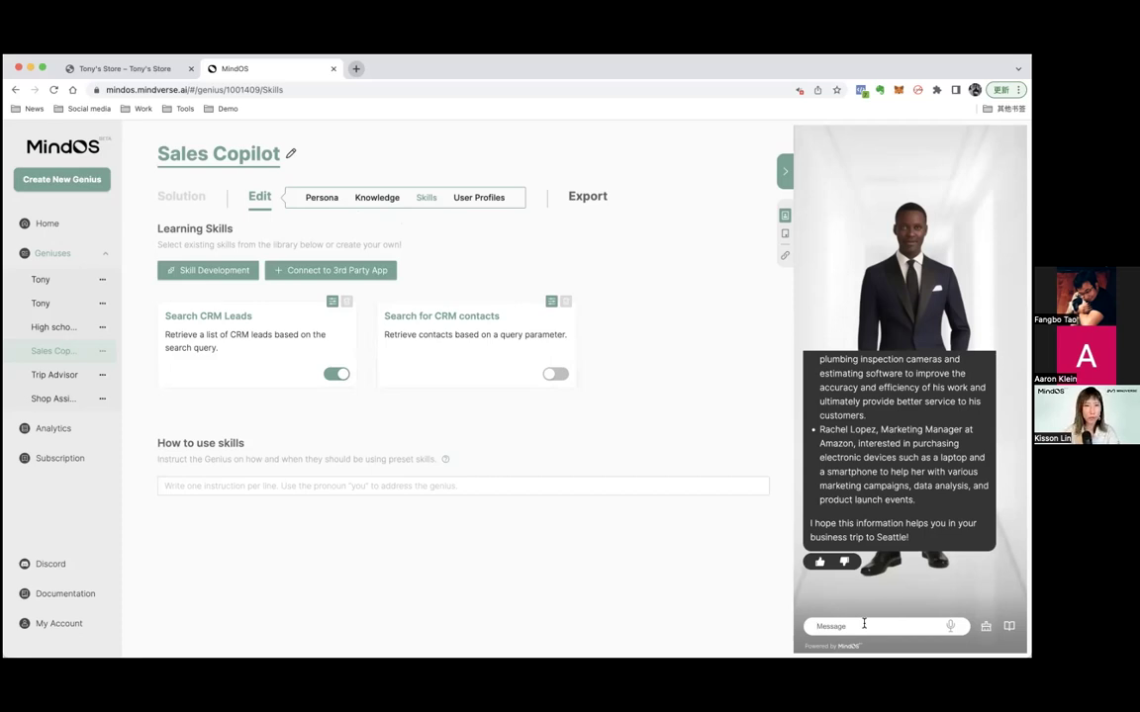
Ask 'Can you rank them by seniority?' and get eight leads ranked, topped by a spa manager.
text(Can you rank them)
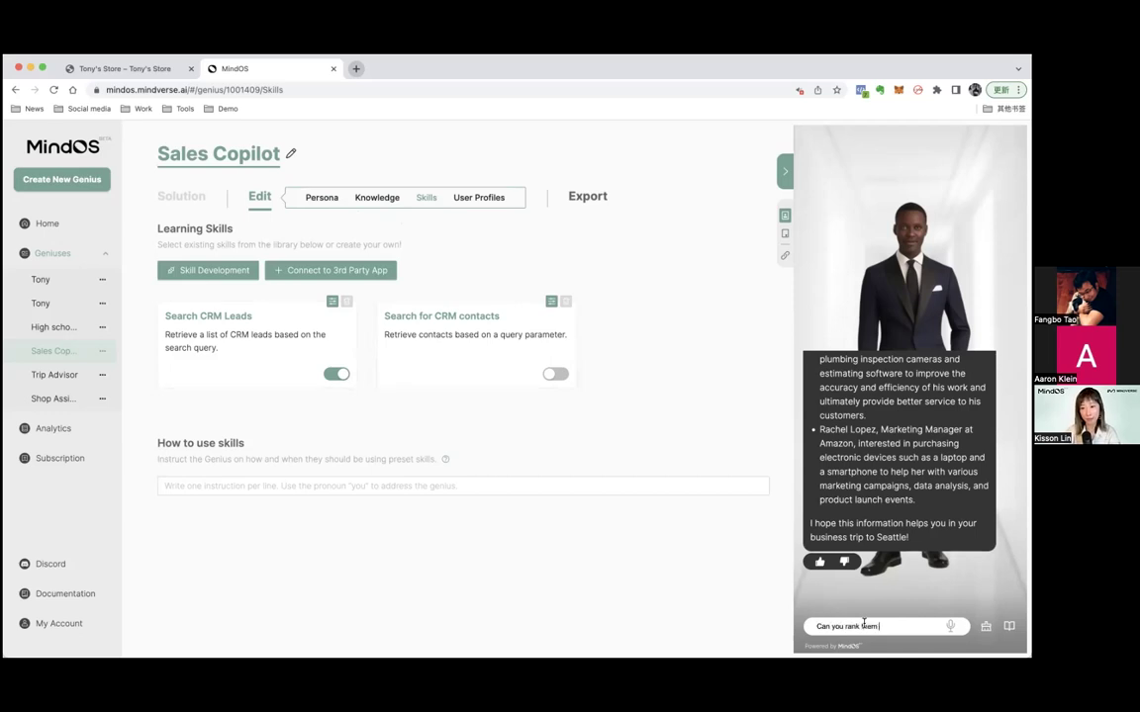
text(niority?)
key(Return)
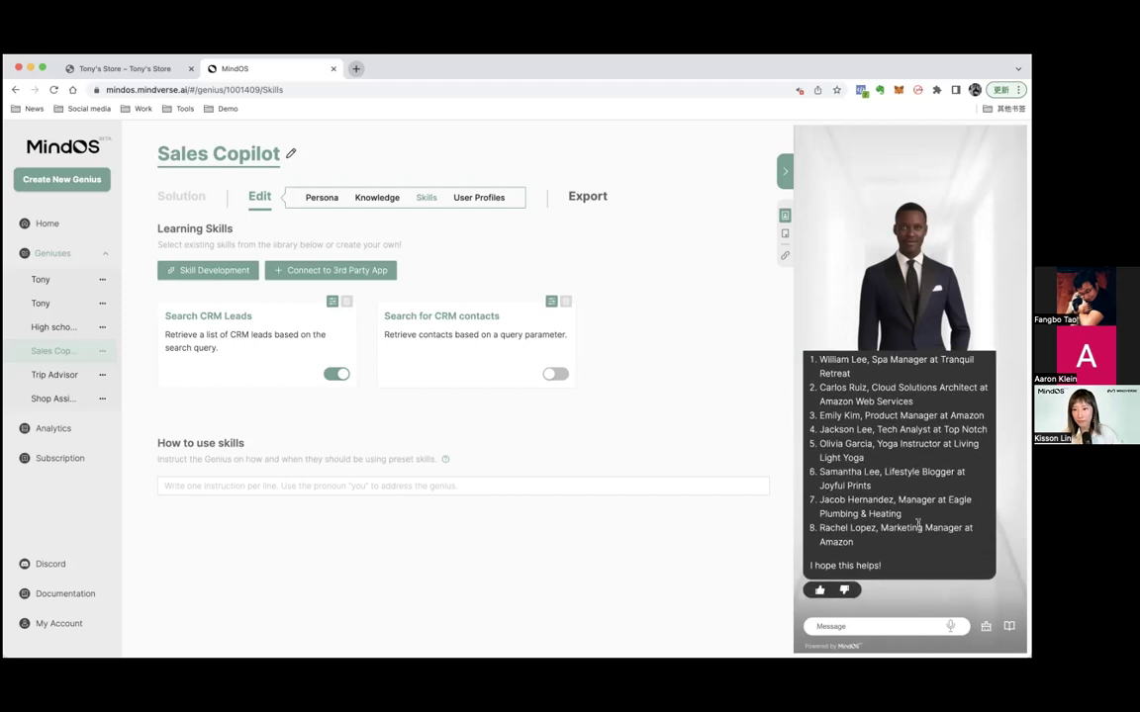
scroll(918, 525, down, 1)
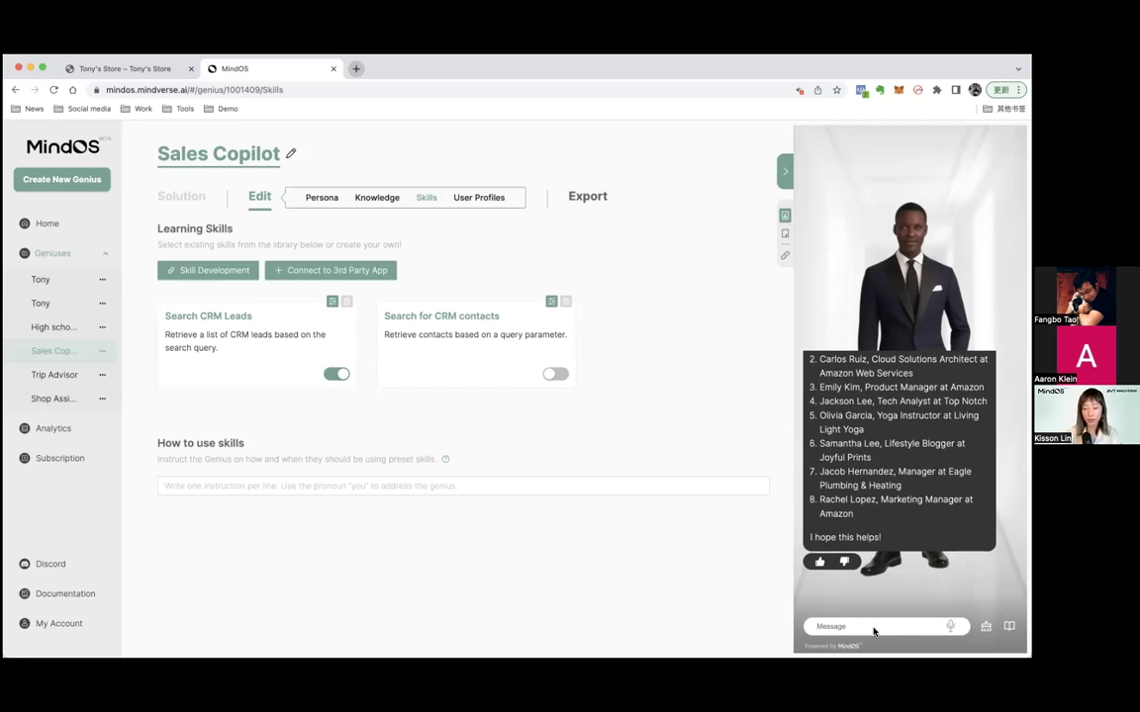
Ask which products fit the Amazon product manager lead, then browse the Knowledge documents.
text(Can you suggest any pro)
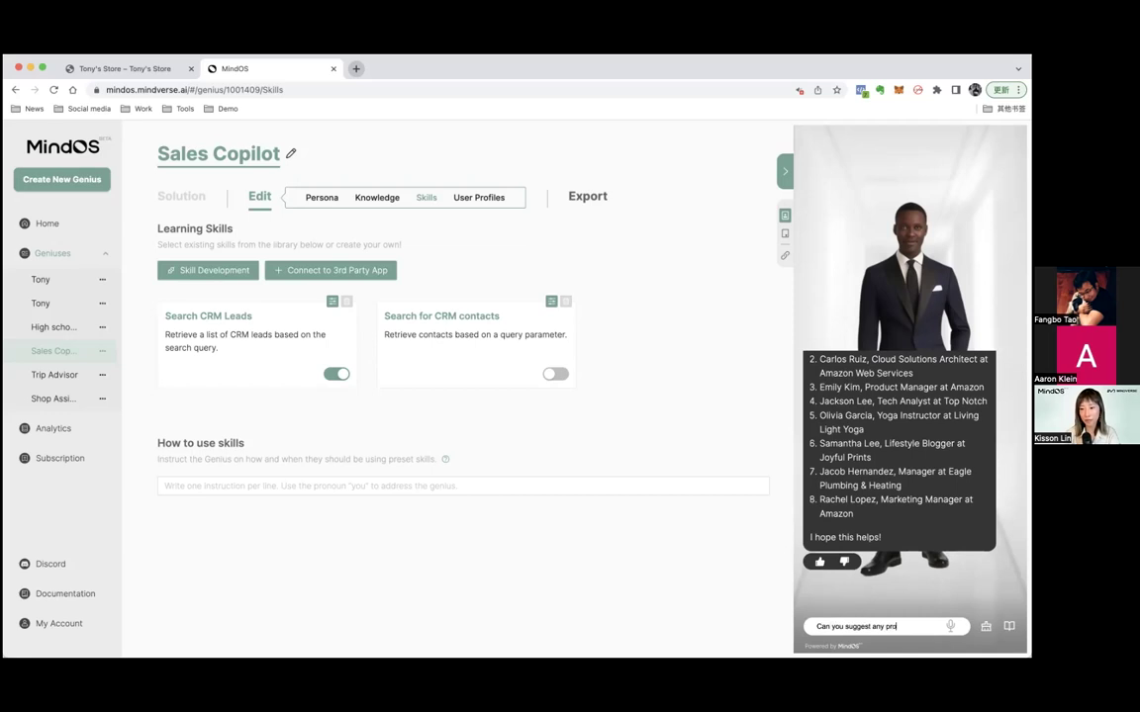
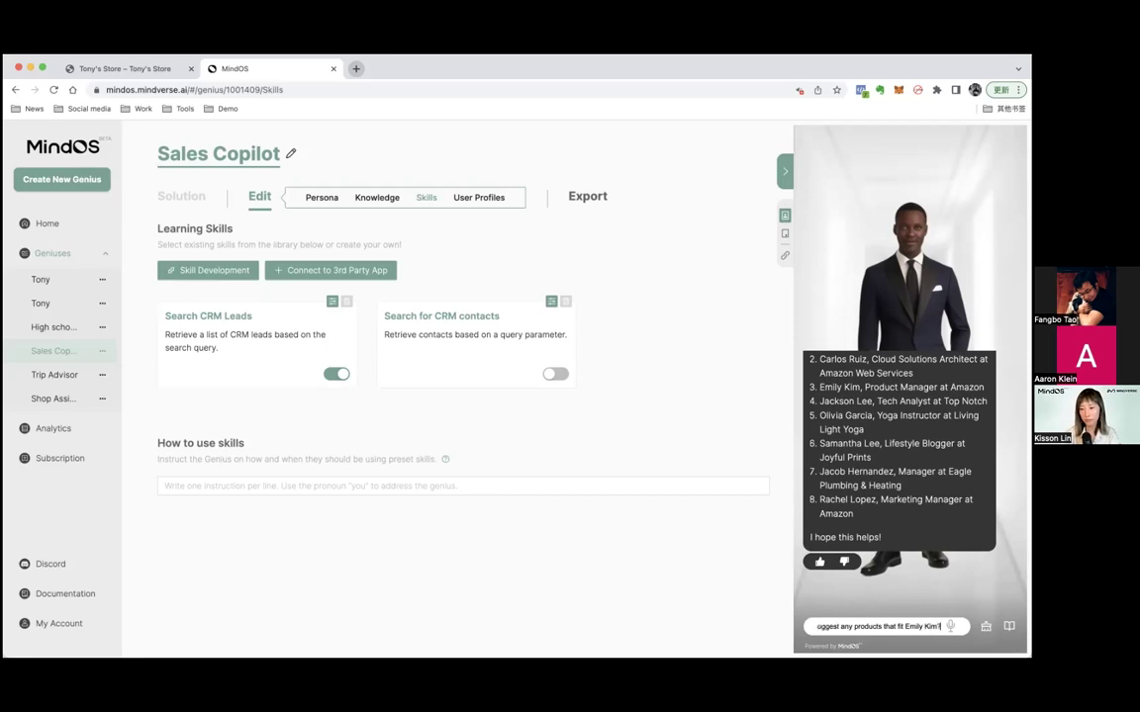
key(Return)
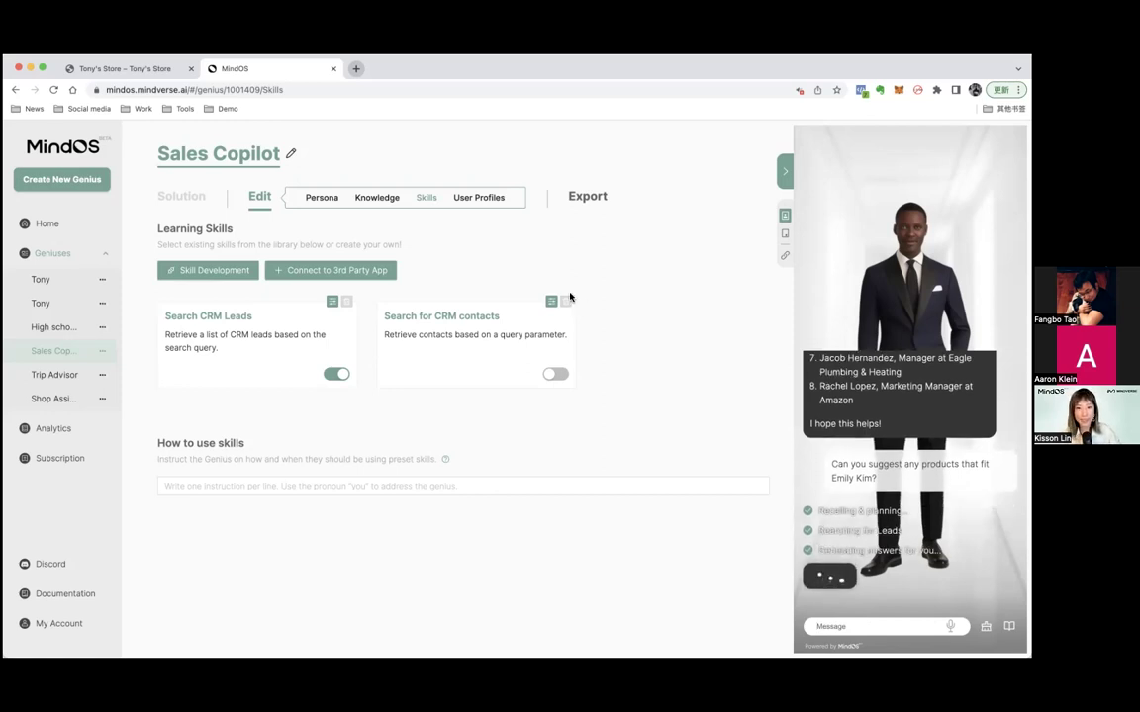
click(389, 196)
scroll(737, 301, down, 3)
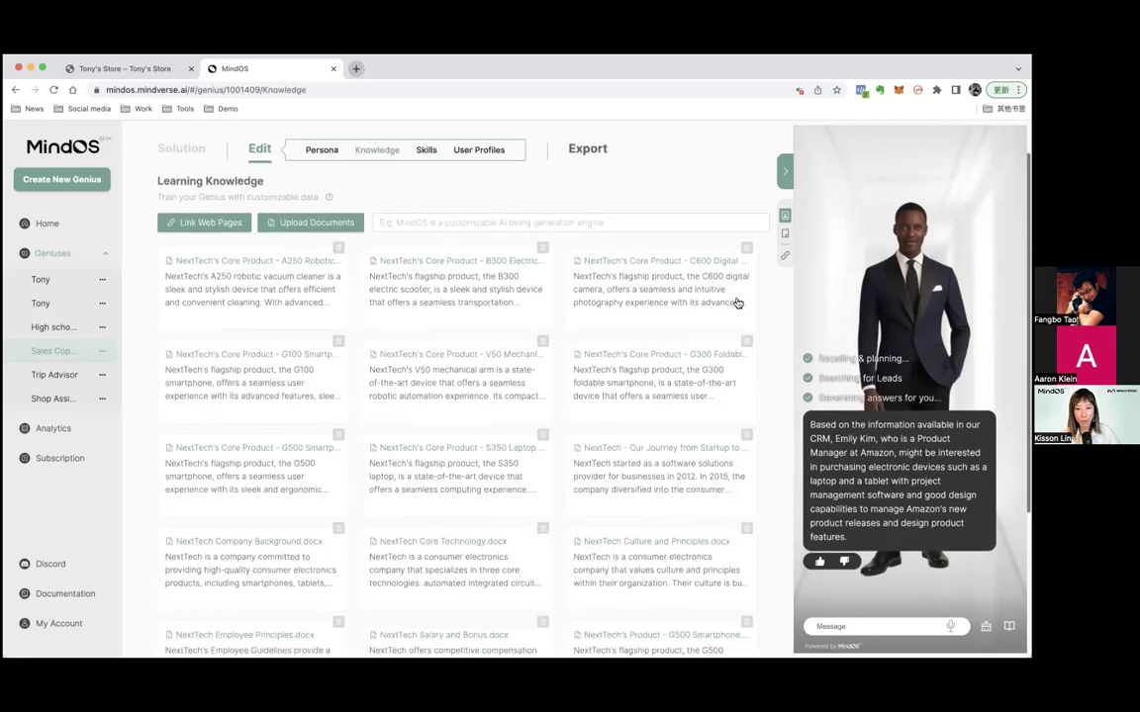
scroll(737, 302, down, 1)
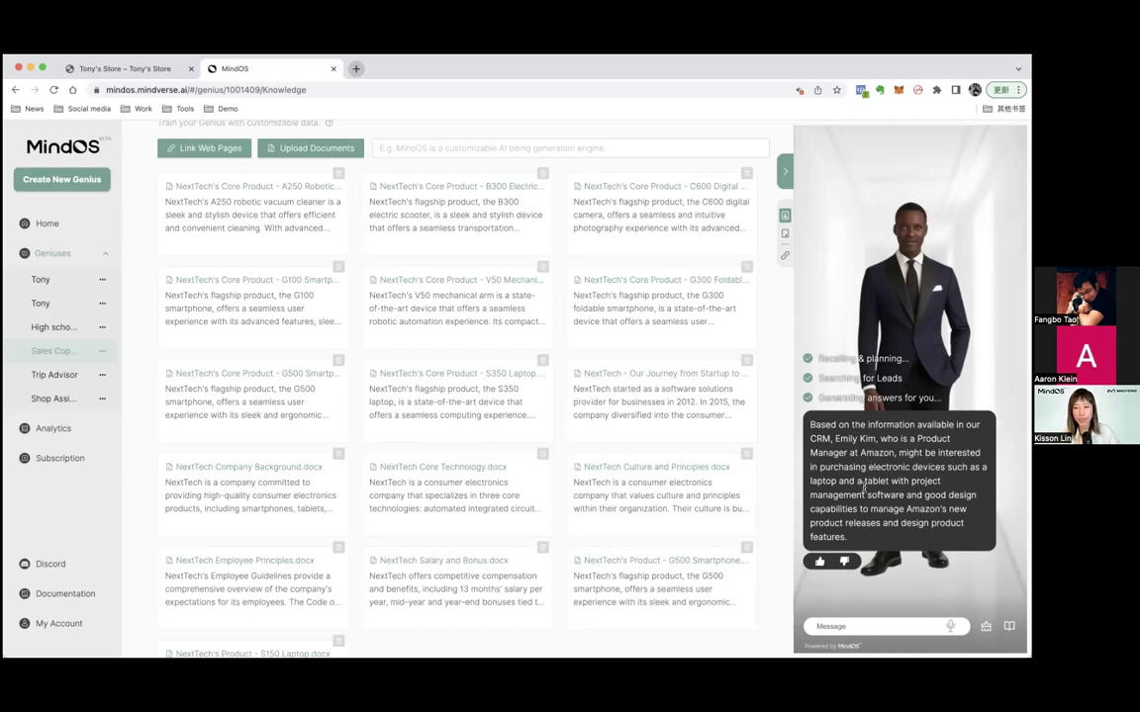
scroll(745, 494, up, 3)
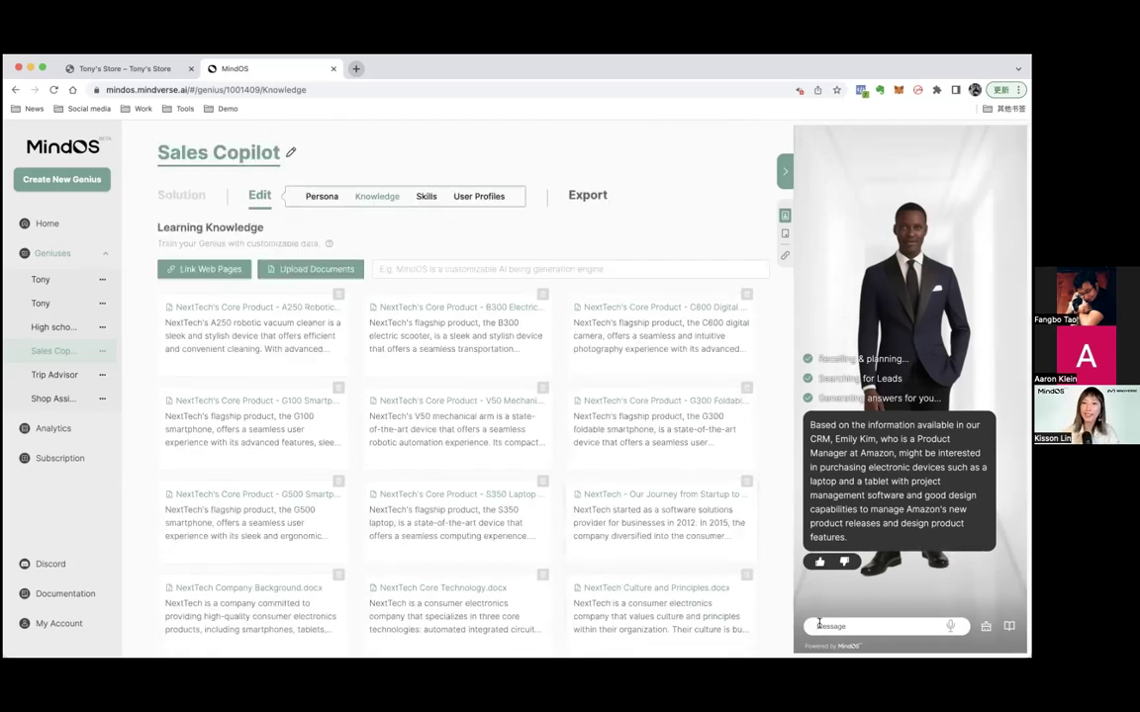
Request an email pitching those products and scheduling a meeting with the Amazon lead, then return Home.
click(818, 625)
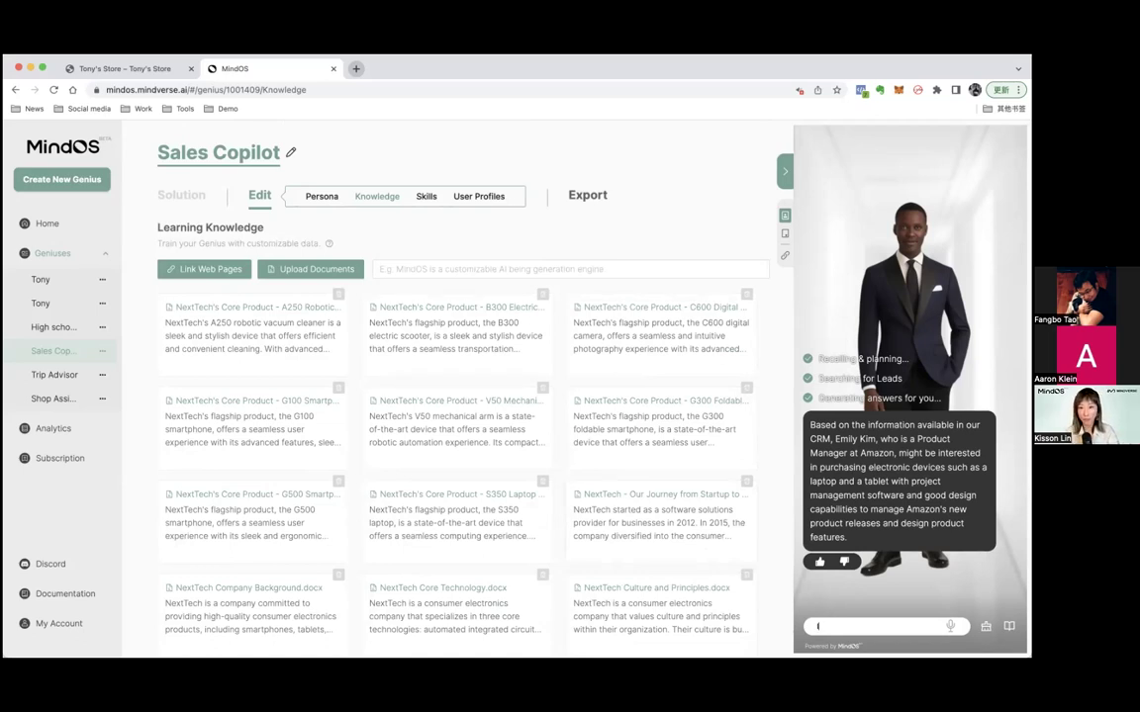
text(Weite me an emai)
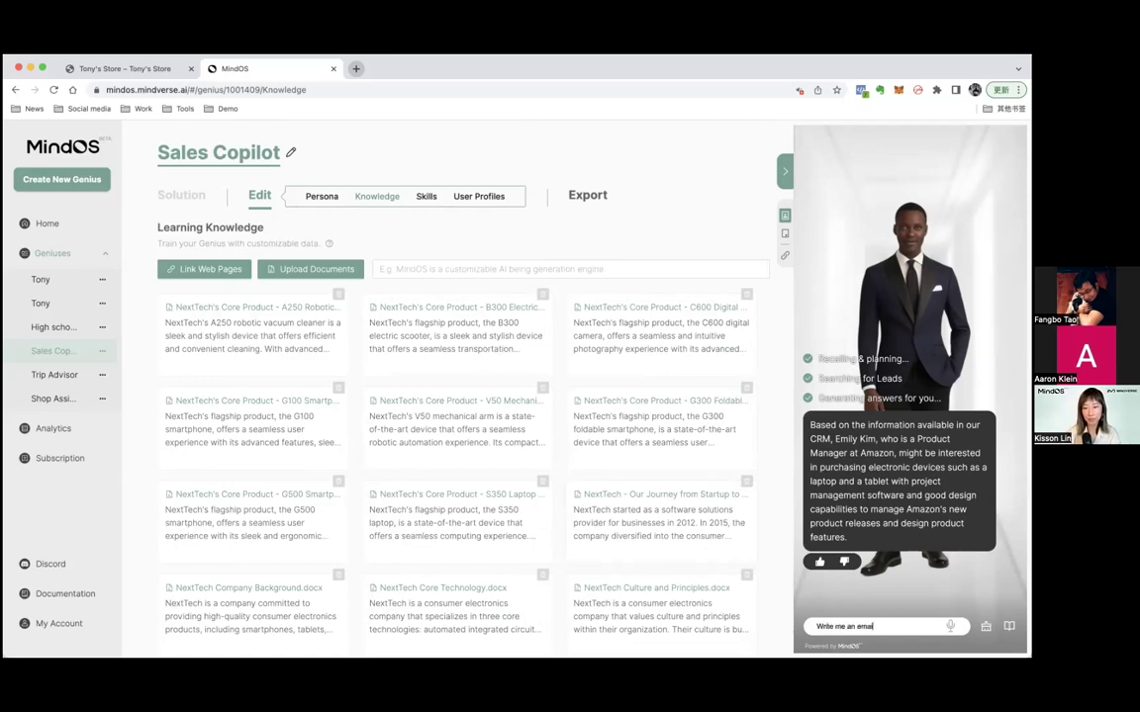
text(cts and)
text( scheduling a)
text( meeting)
key(Return)
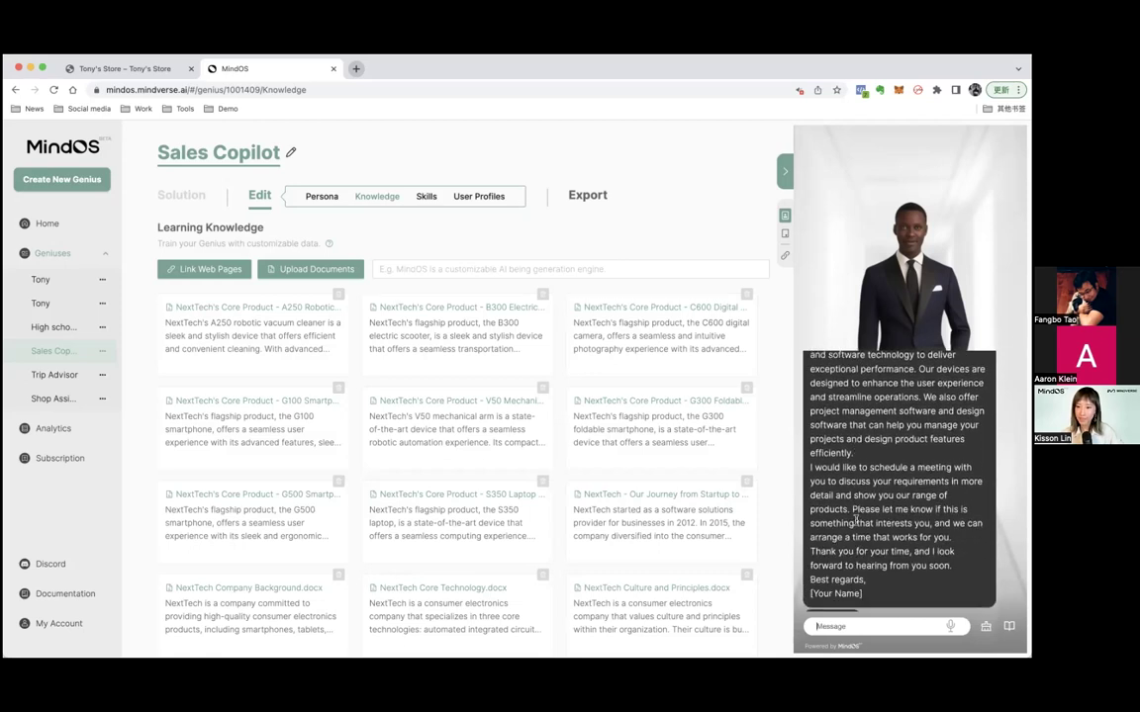
scroll(856, 521, up, 5)
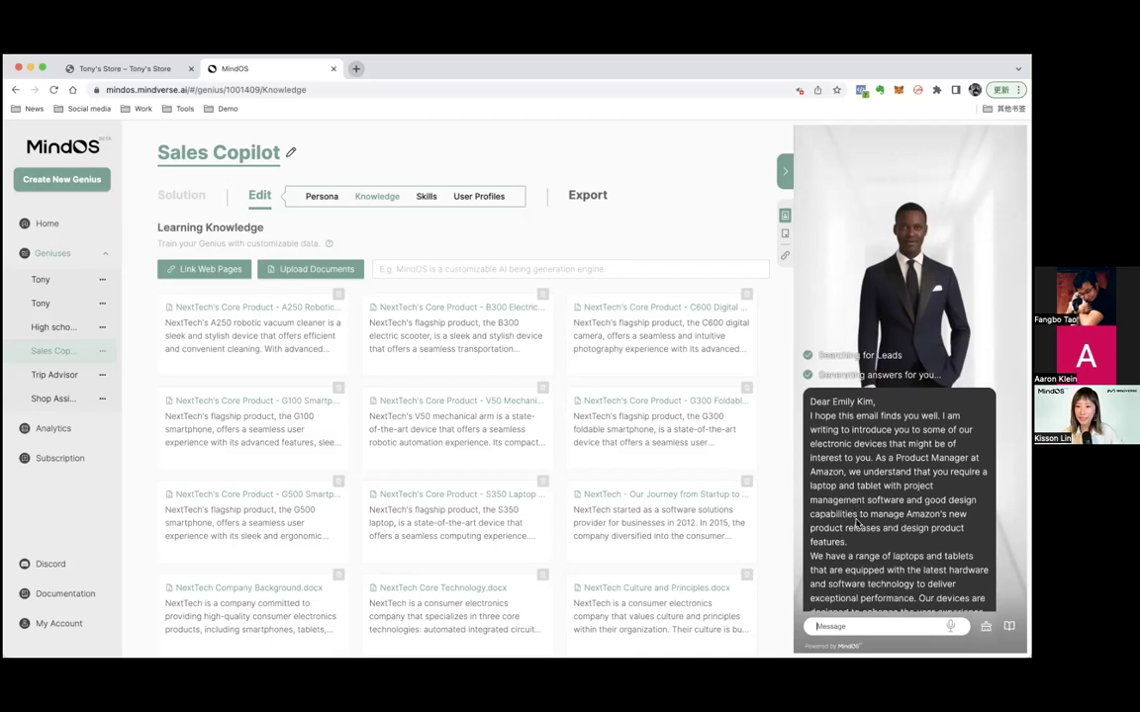
scroll(856, 521, up, 10)
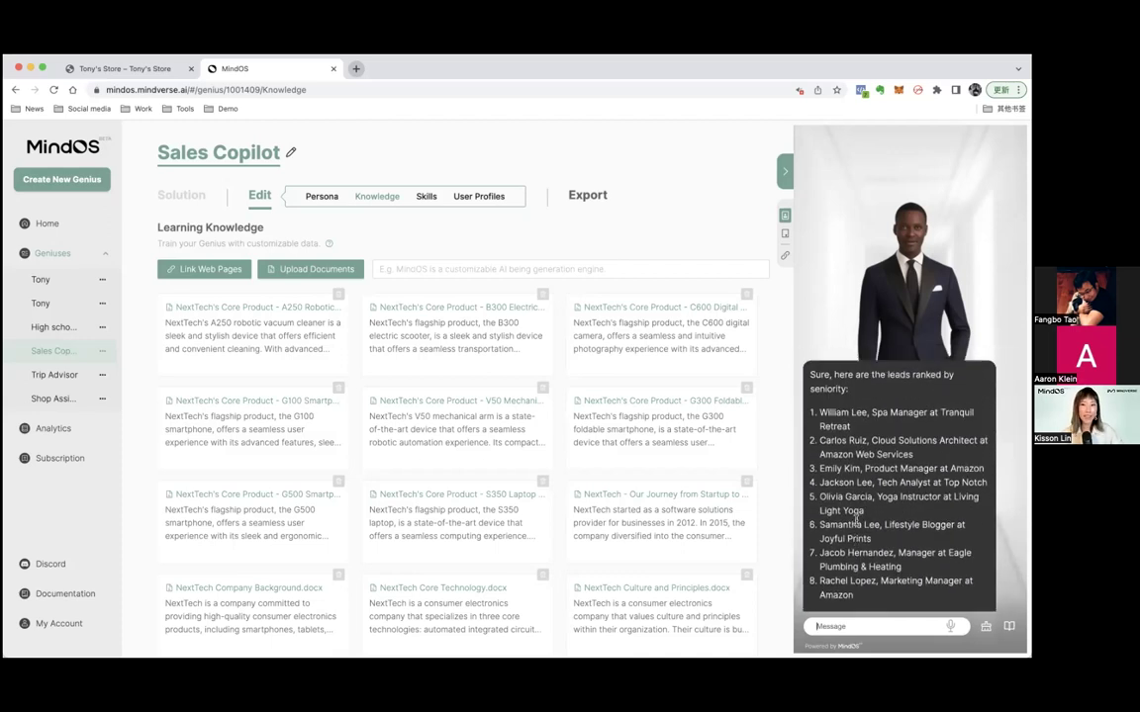
scroll(856, 521, up, 5)
click(59, 223)
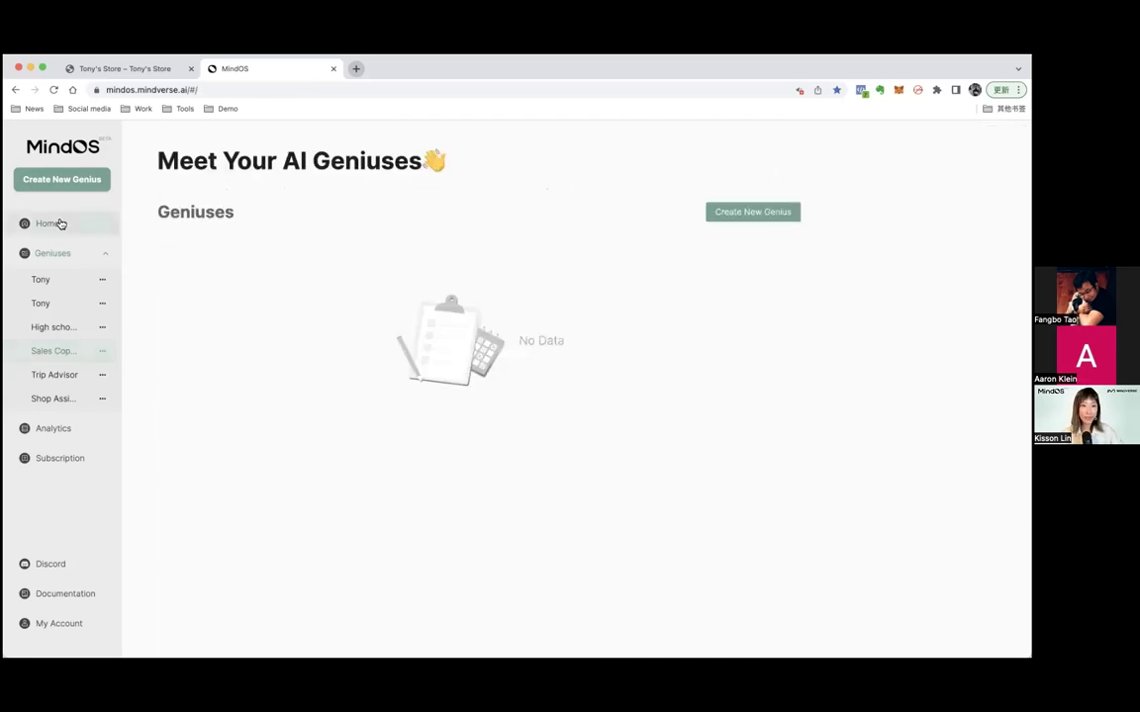